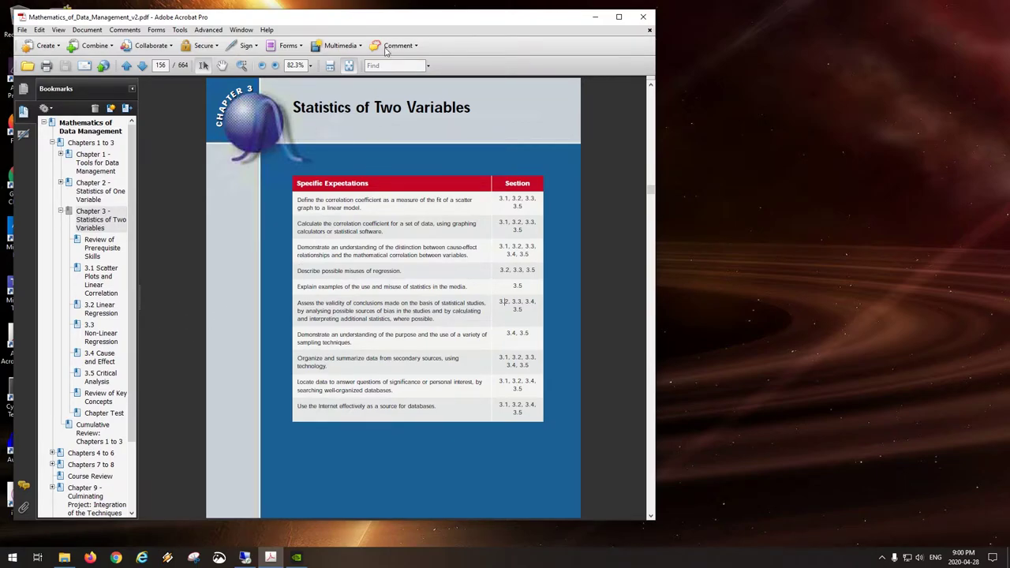
Open Chapter 3's Review of Prerequisite Skills and enlarge sigma notation questions 6 and 7 to 300% so they are fully readable
drag(385, 21, 421, 22)
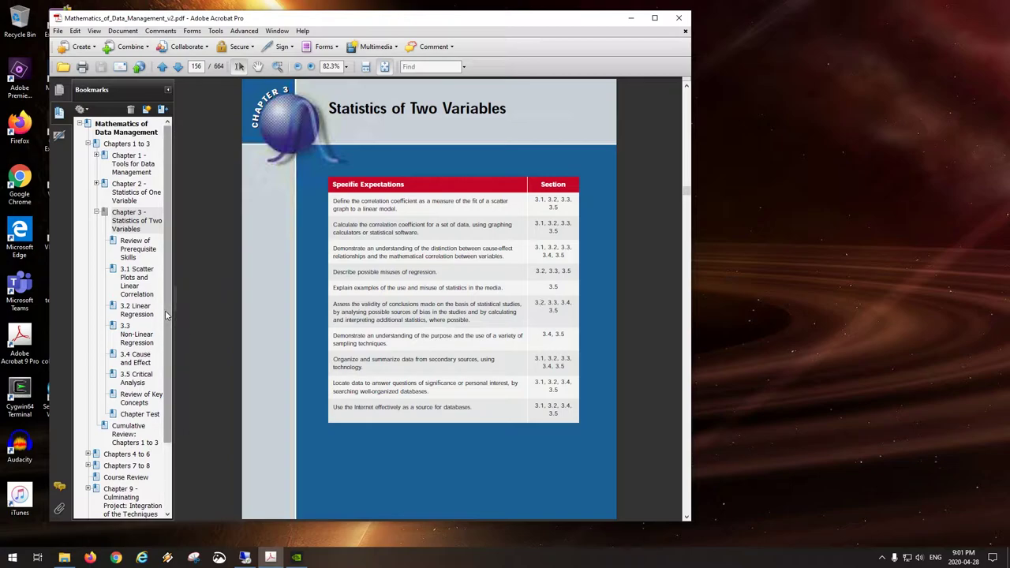
click(136, 281)
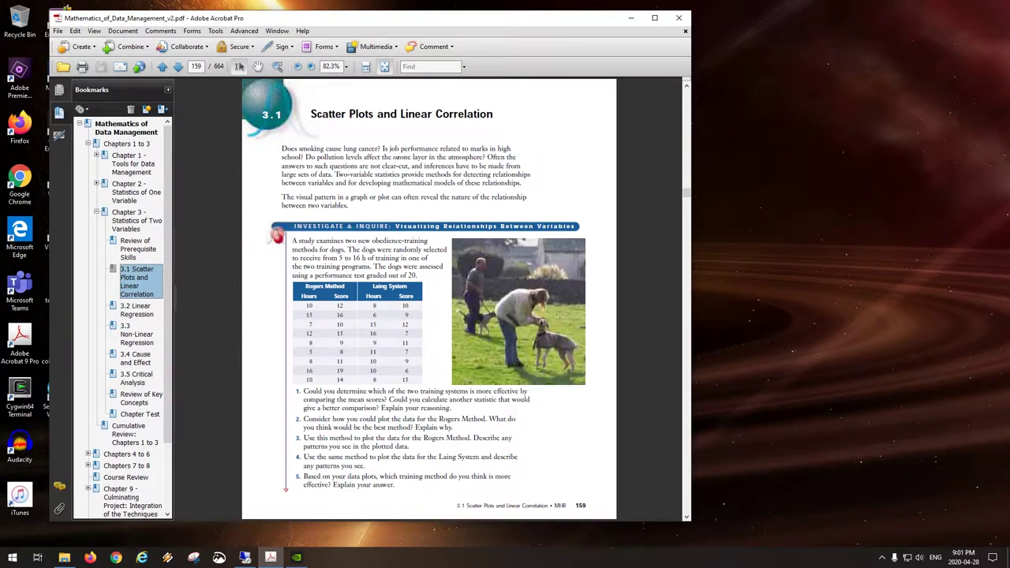
click(140, 247)
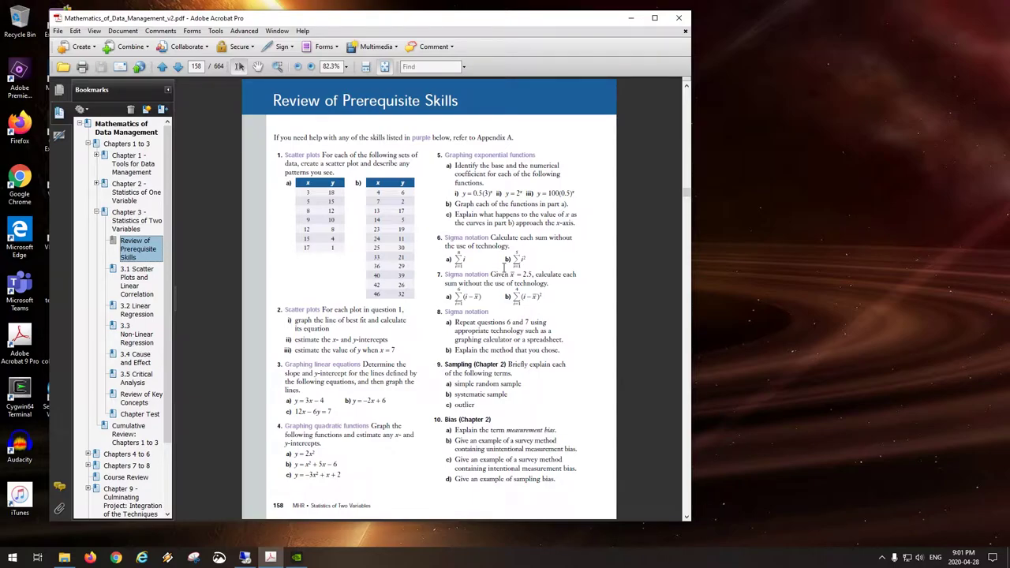
scroll(503, 268, up, 3)
scroll(504, 269, up, 2)
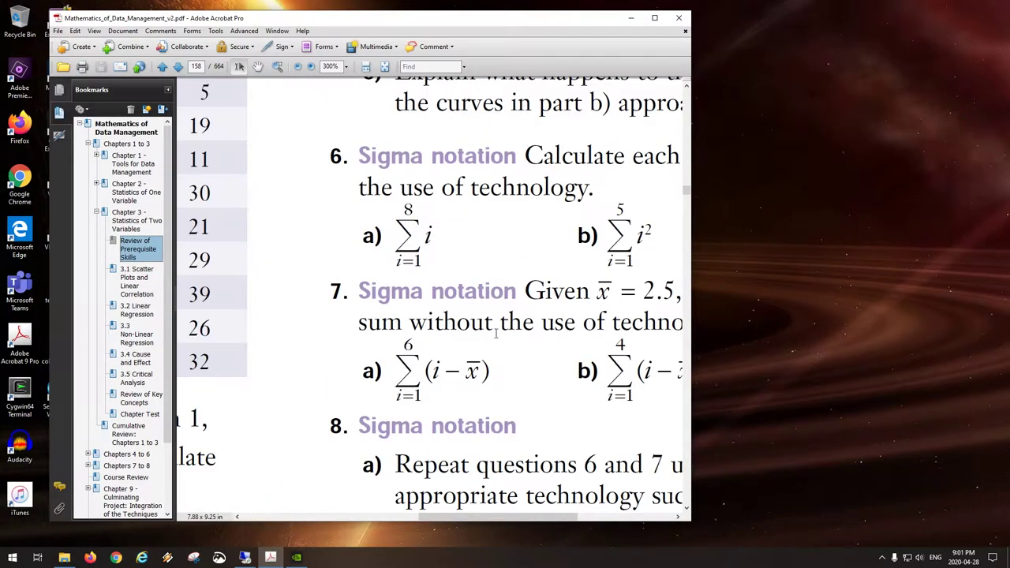
drag(481, 517, 524, 518)
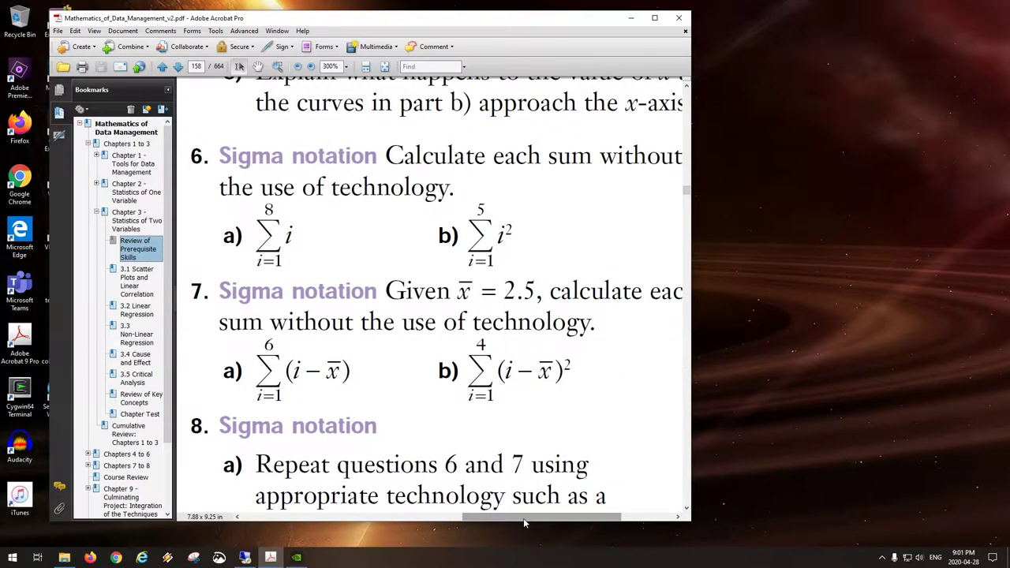
drag(692, 318, 746, 330)
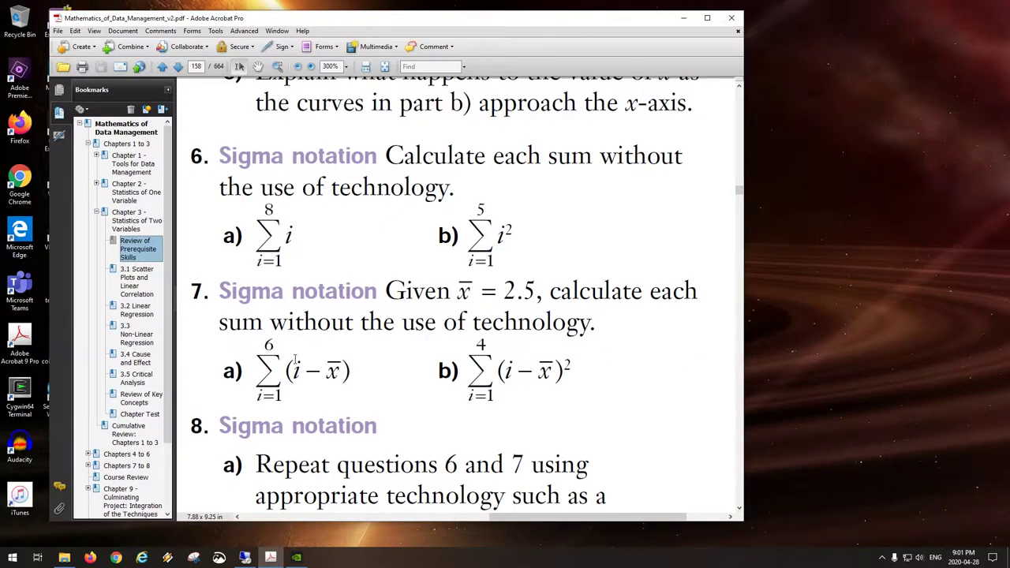
Switch to Word and create a new blank document
click(18, 559)
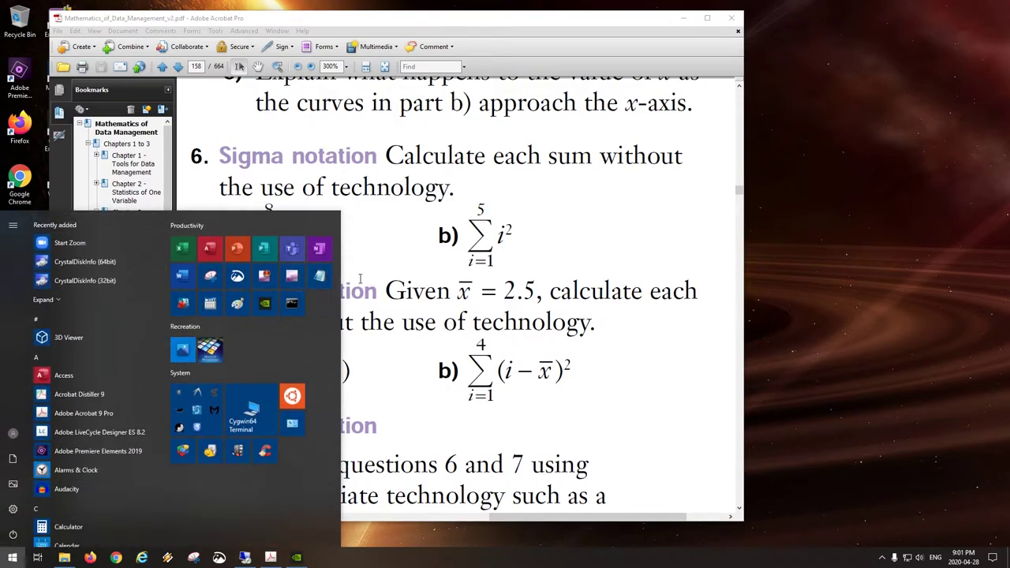
click(182, 276)
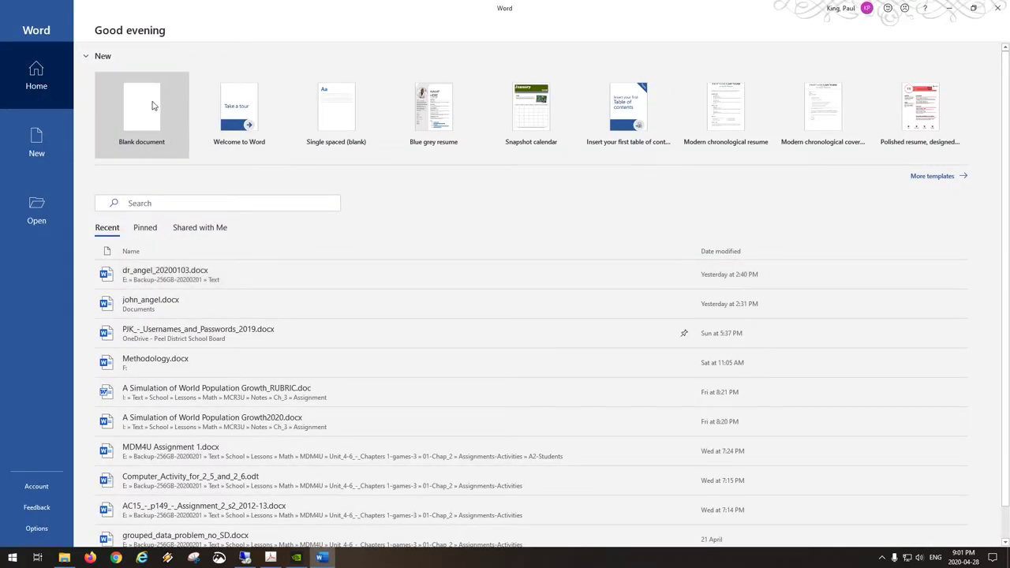
click(154, 104)
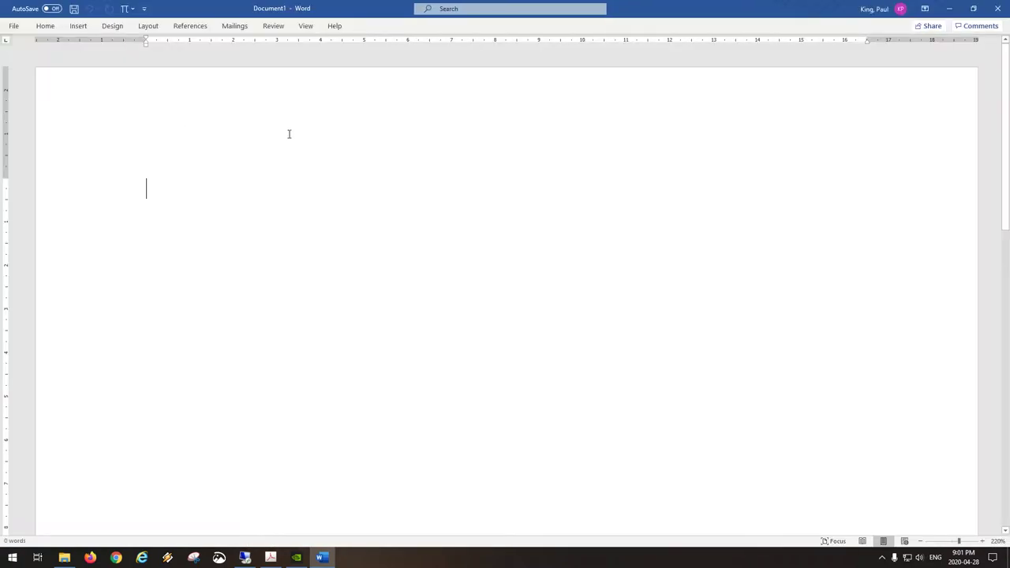
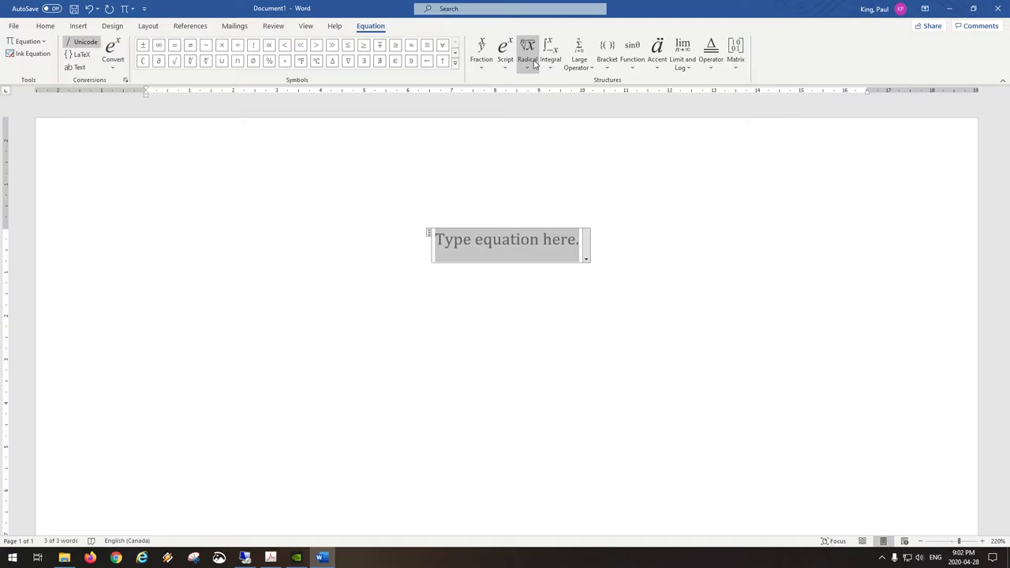
Insert a summation with limits above and below, fill it in as i from i=1 to 8, and add an equals sign
click(579, 56)
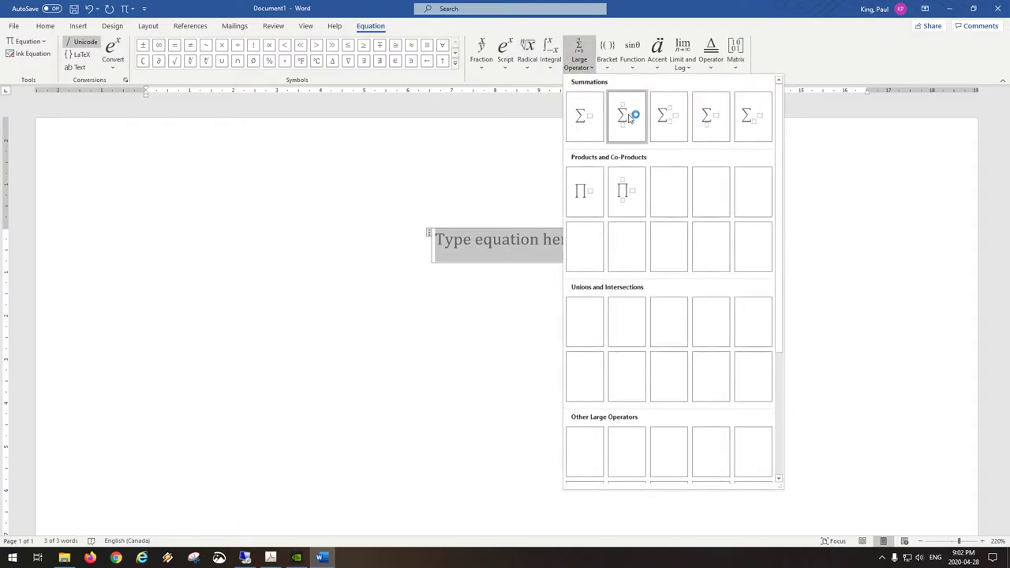
click(627, 116)
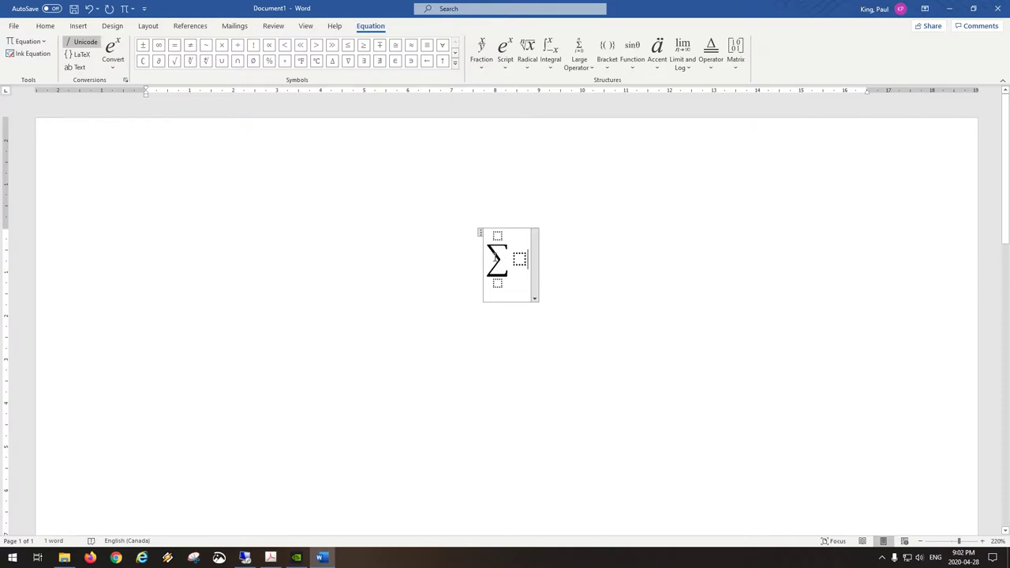
key(alt+Tab)
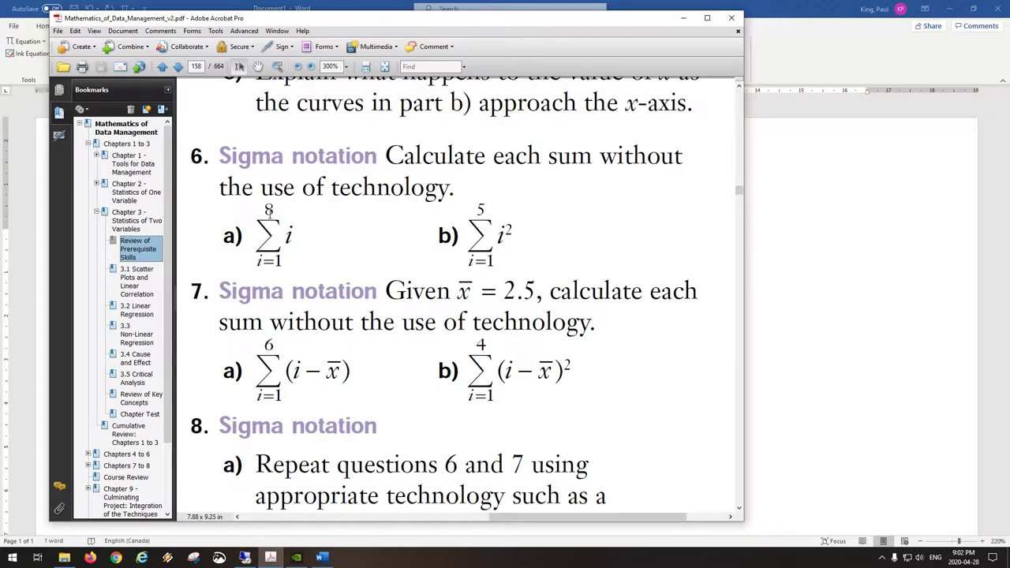
key(alt+Tab)
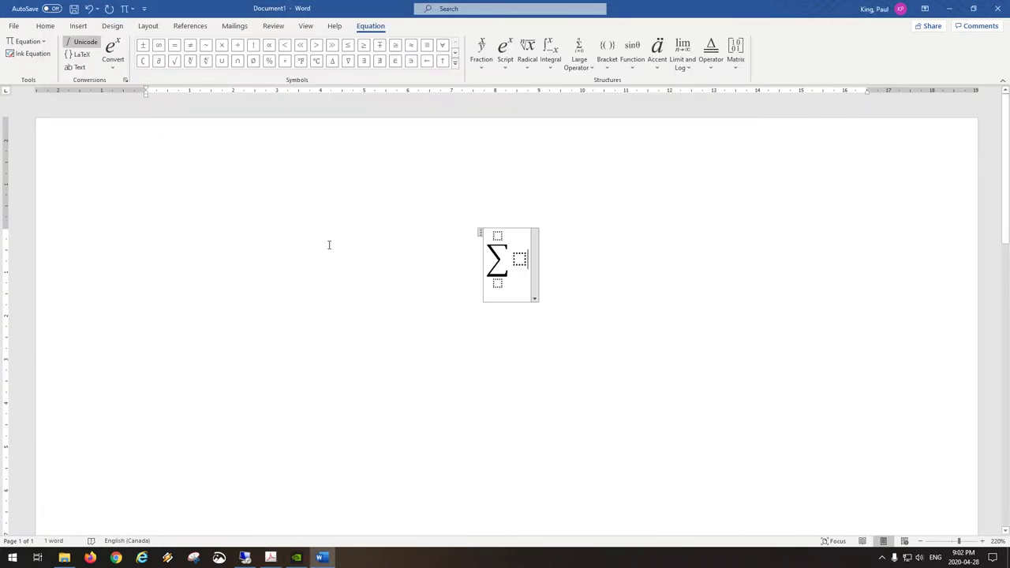
click(497, 284)
text(i=1)
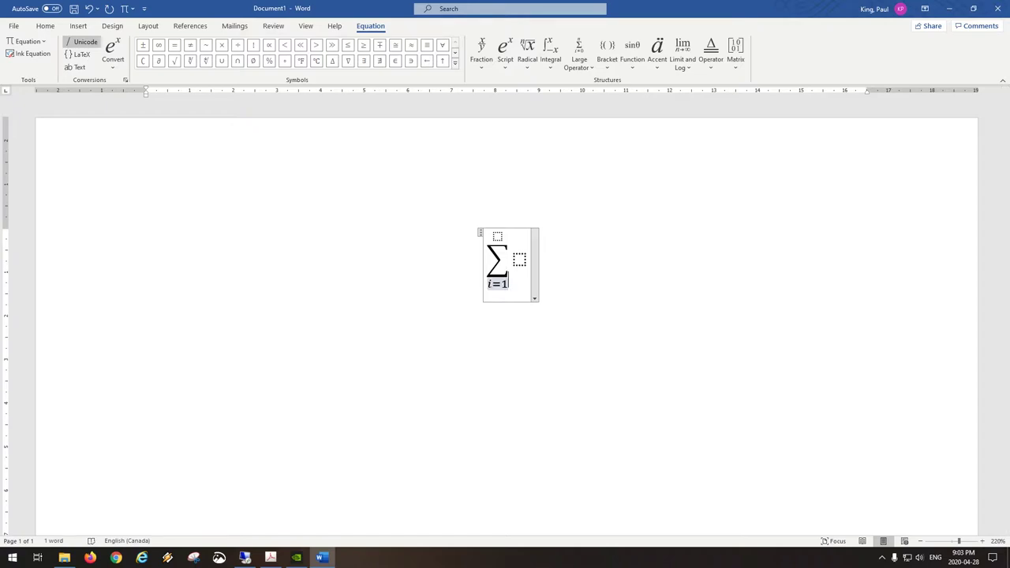
click(497, 236)
text(8)
click(520, 257)
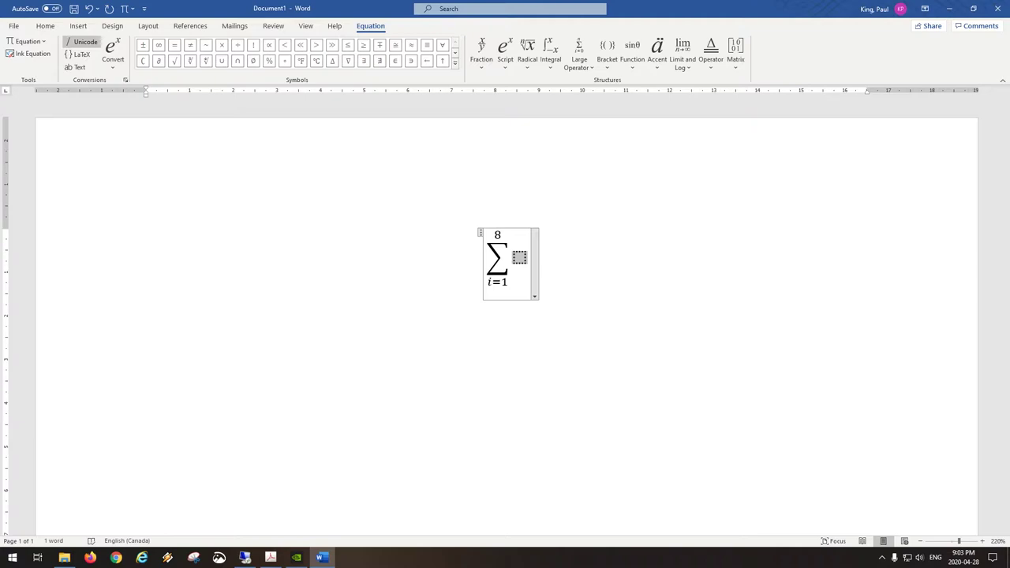
text(i)
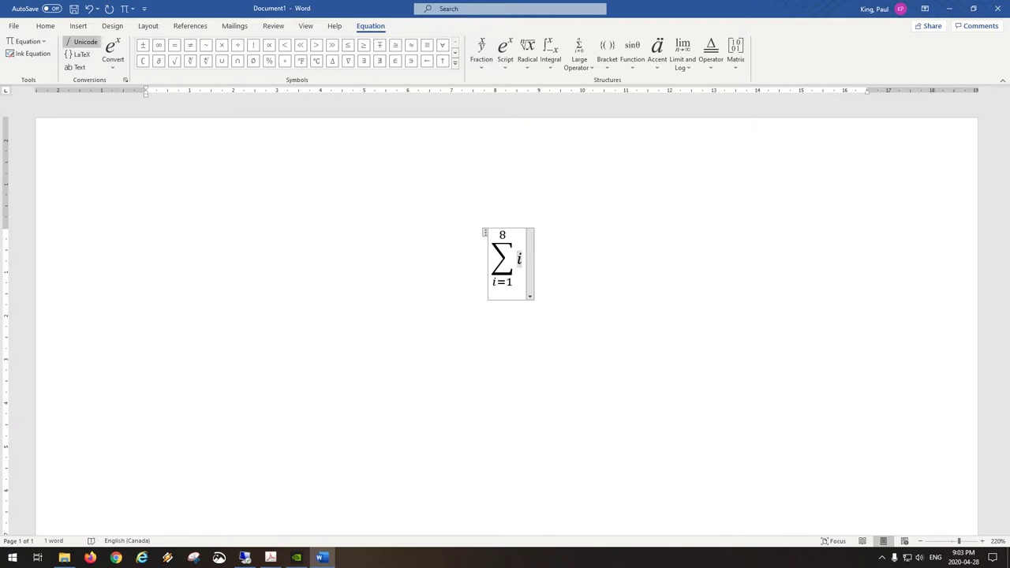
text(=)
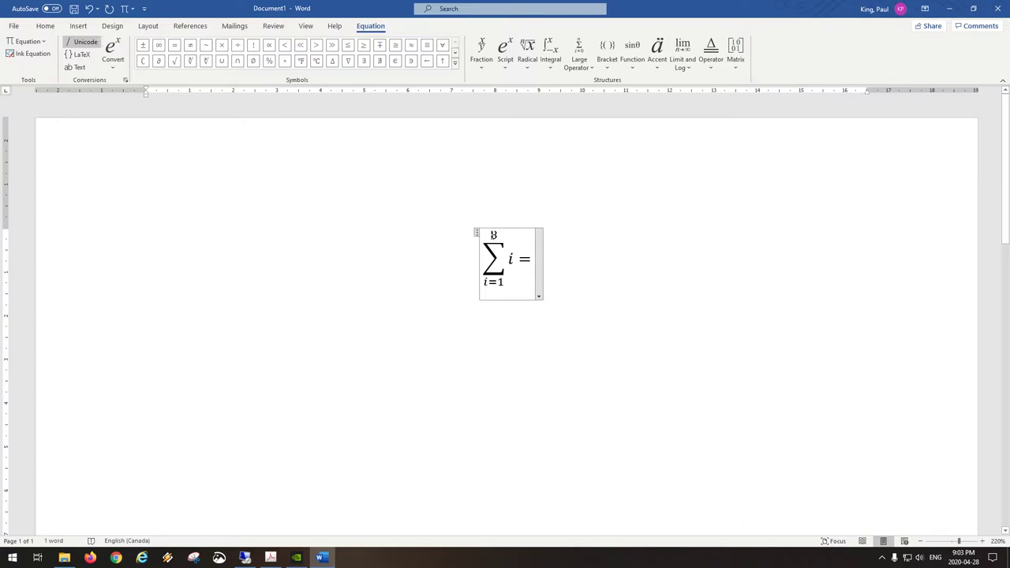
Expand the sum after the equals sign as 1 + 2 + 3 + 4 + 5 + 6 + 7 + 8
double_click(510, 258)
drag(509, 258, 515, 273)
click(535, 258)
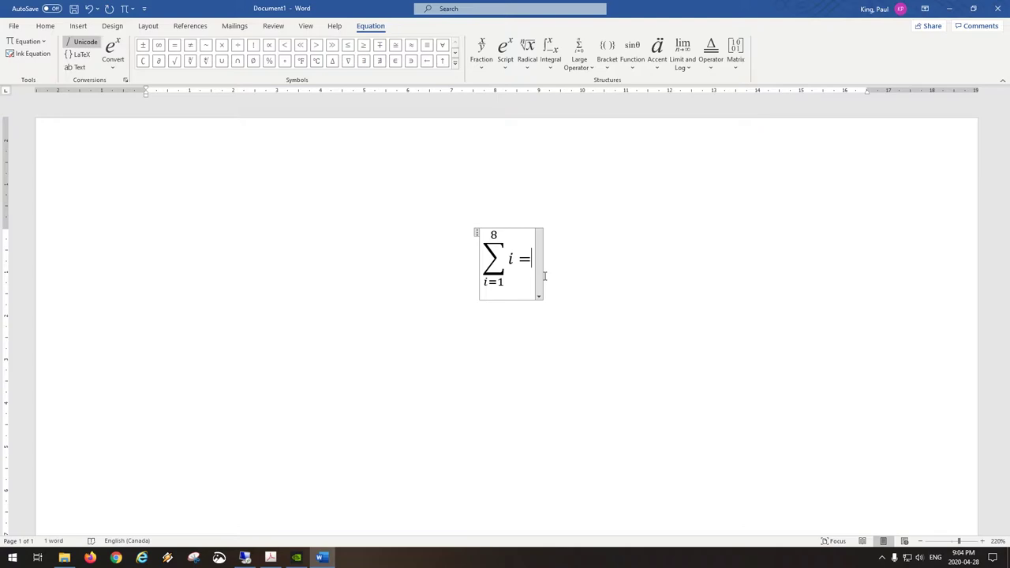
text(1)
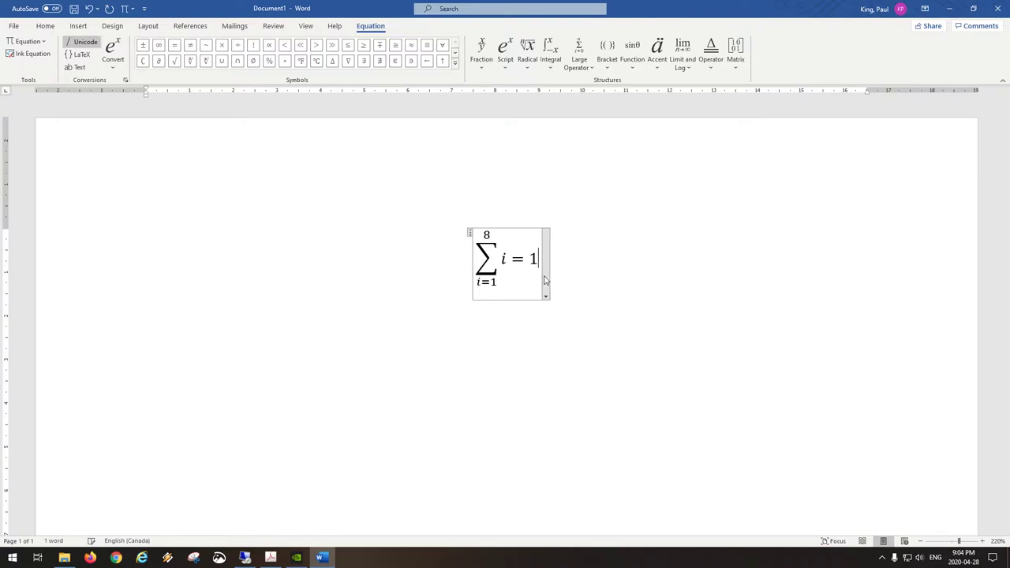
text( + 2 + 3 +)
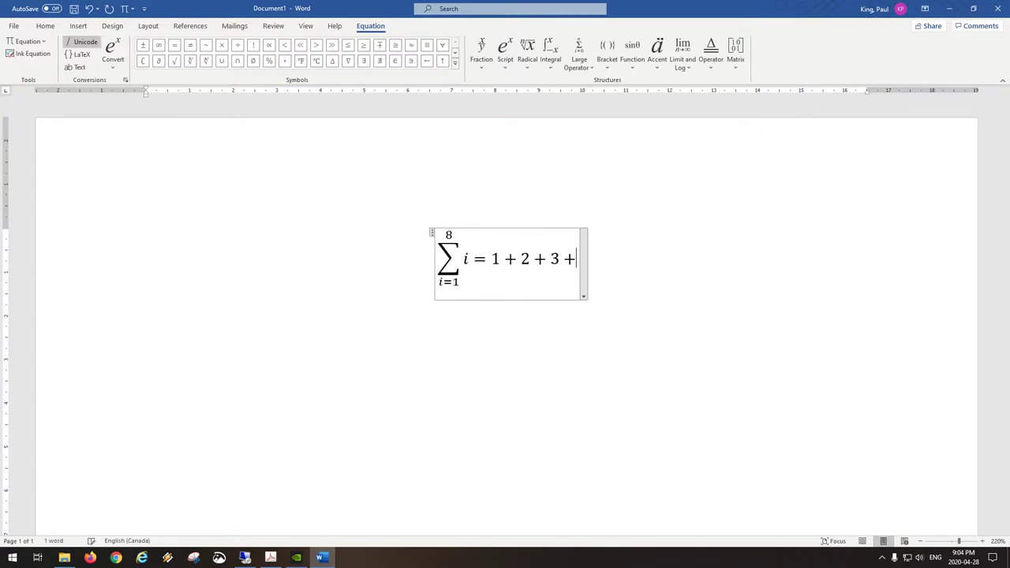
text( 4 + 5 +)
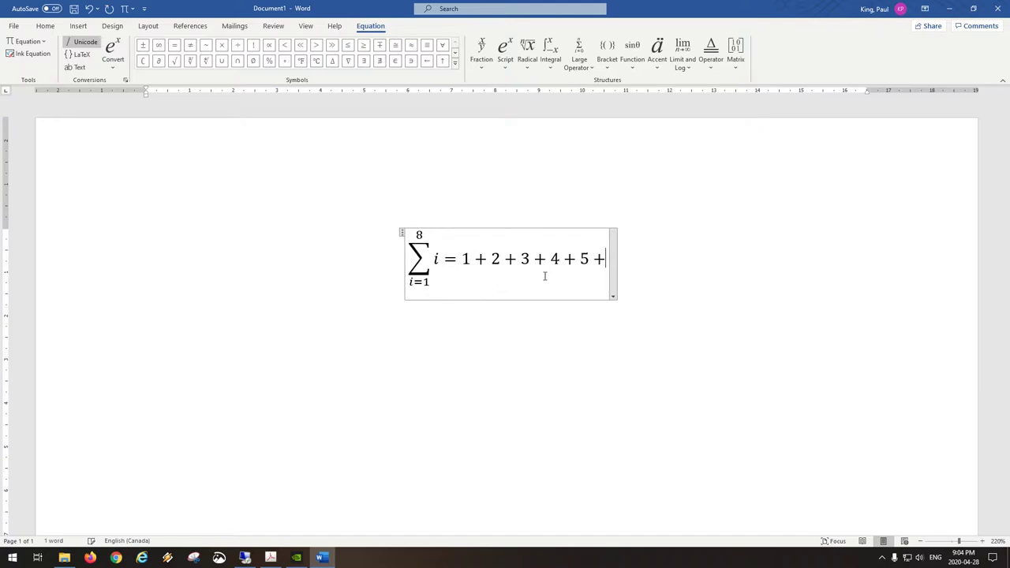
text( 6 + 7 + 8)
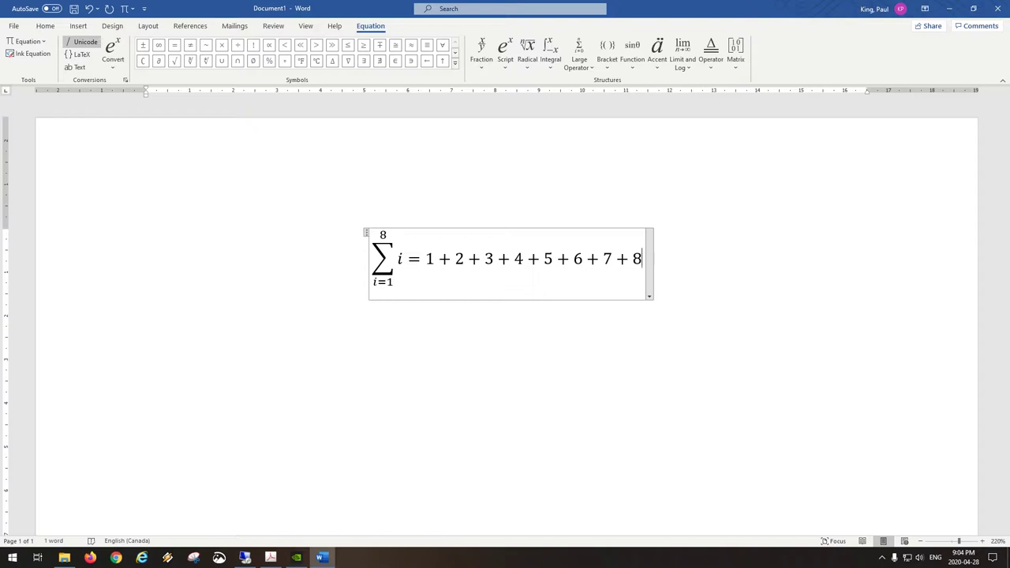
key(shift+Left)
key(shift+Left)
key(shift+Left)
key(shift+Left)
key(shift+Left)
key(shift+Left)
key(shift+Left)
key(shift+Left)
key(shift+Left)
key(shift+Left)
key(shift+Left)
key(shift+Left)
key(shift+Left)
key(shift+Left)
key(shift+Left)
key(shift+Left)
key(shift+Left)
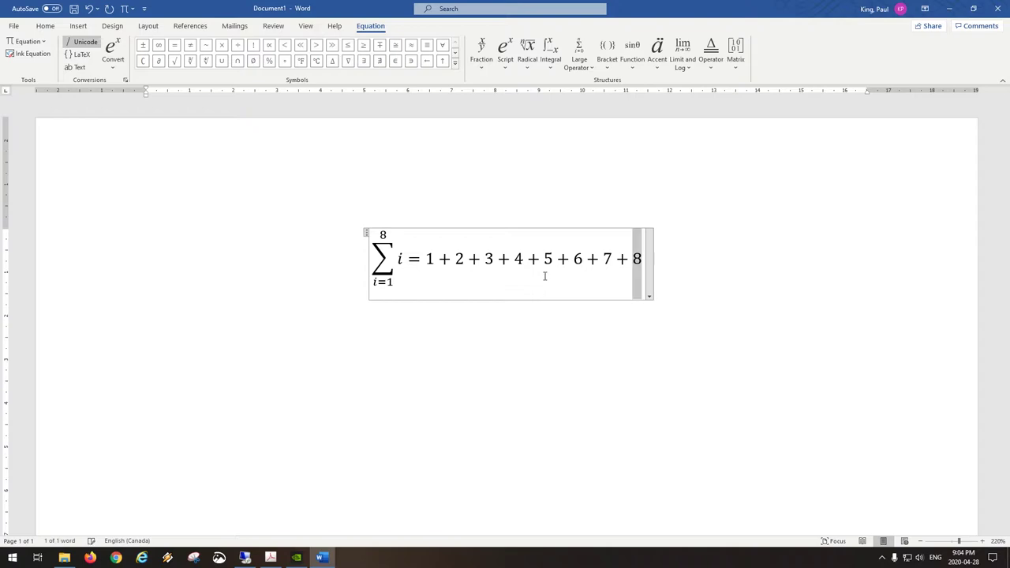
key(shift+Right)
key(shift+Right)
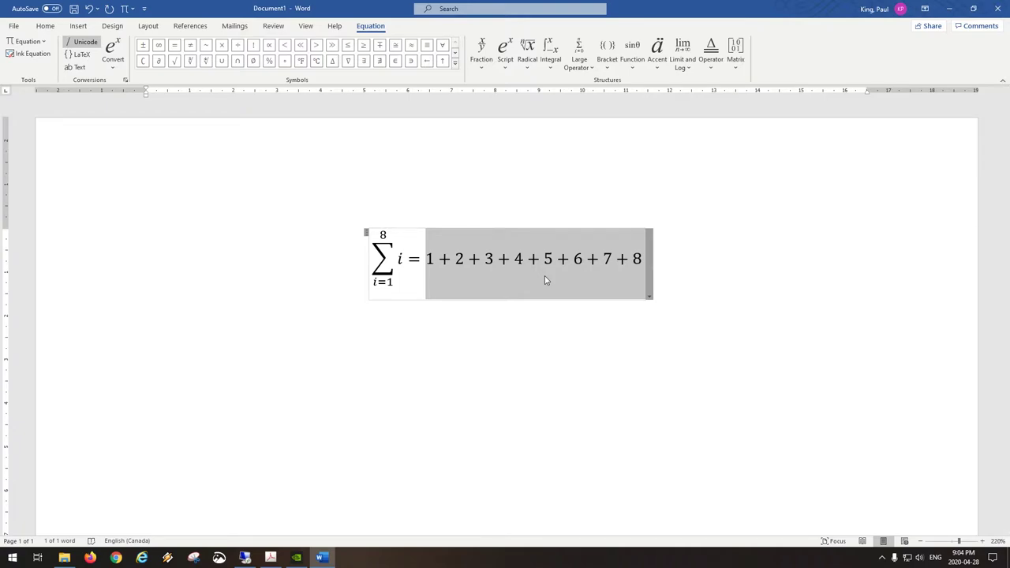
key(Right)
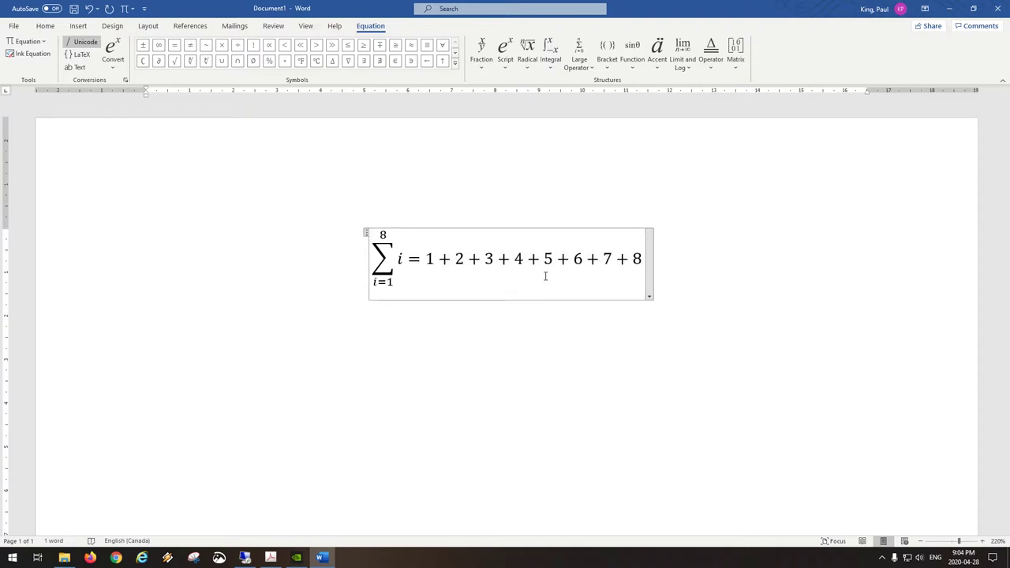
Complete the equation by appending = 36 after the expanded sum
text(=)
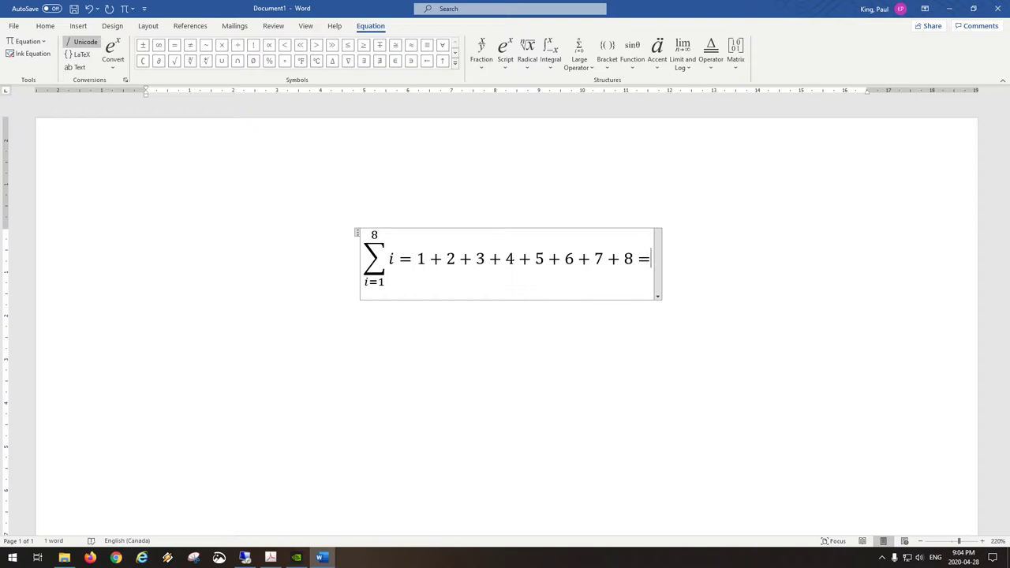
text(36)
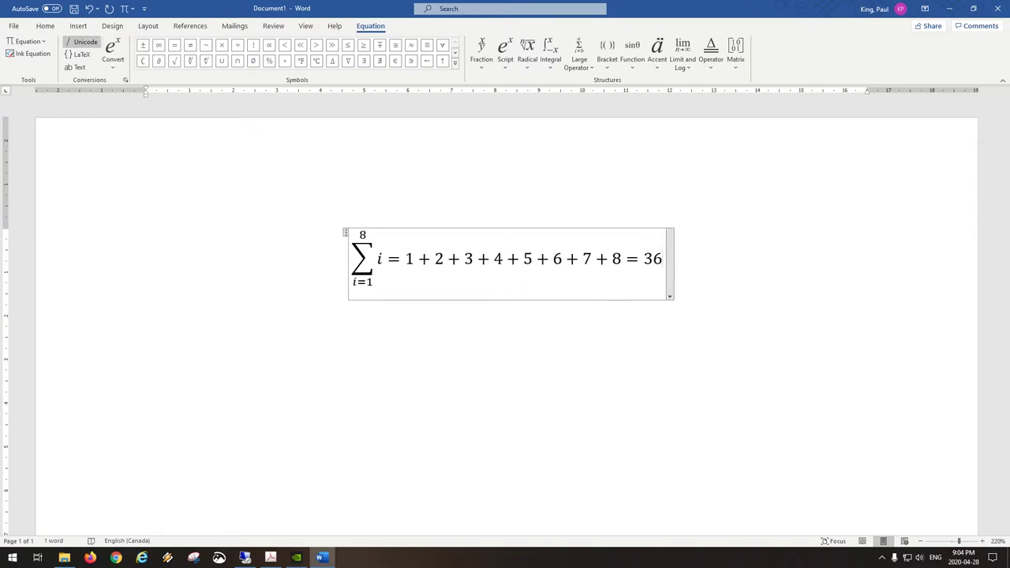
key(Right)
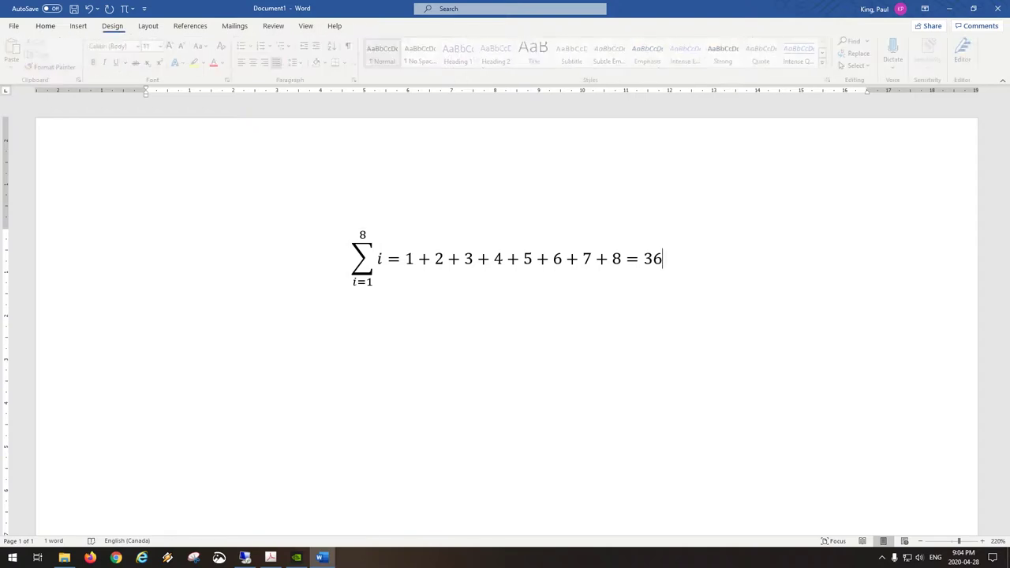
Insert a new empty equation on a separate line below the first one
key(Return)
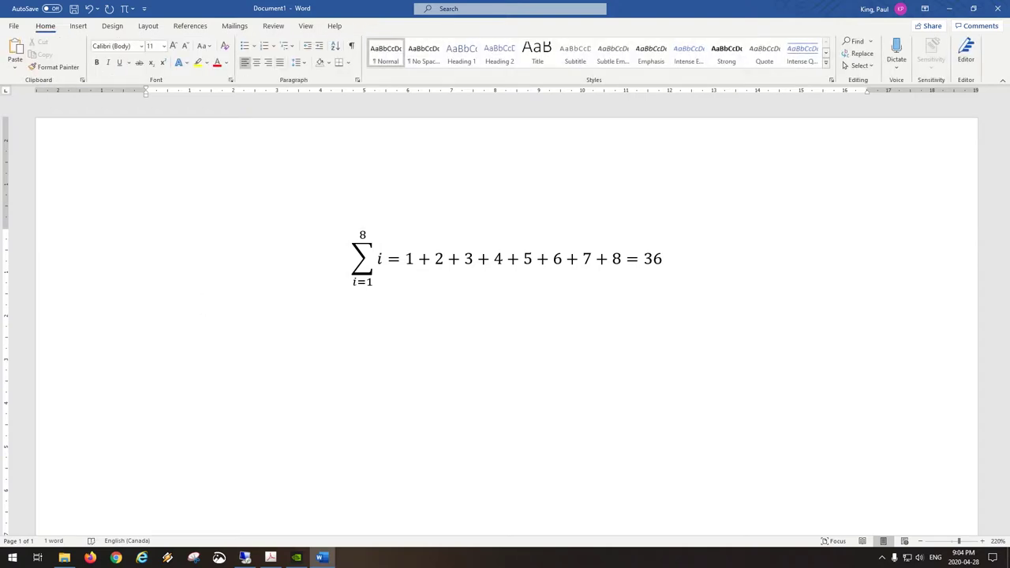
key(Return)
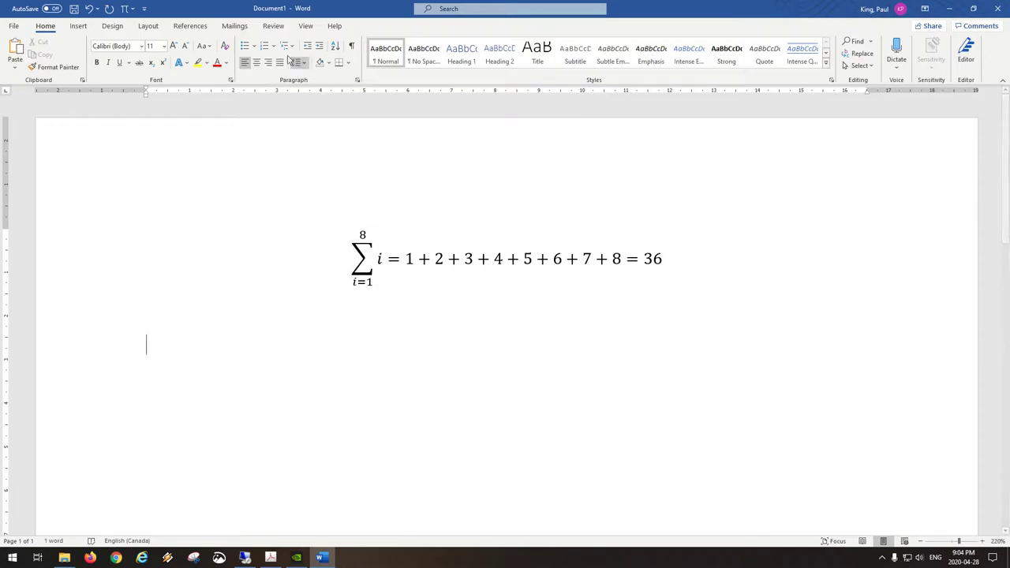
click(124, 10)
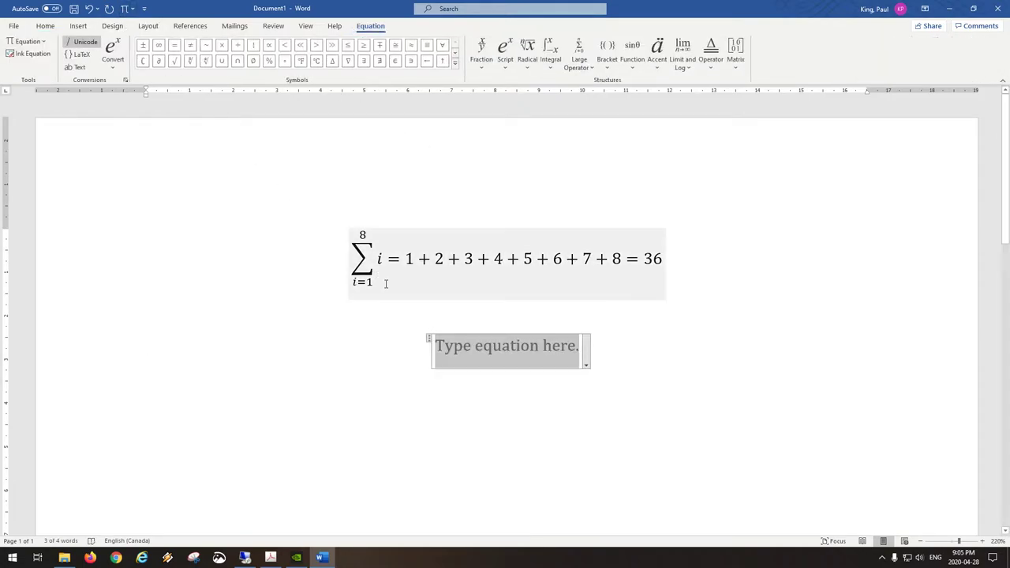
Check question 6 b) in the Acrobat textbook, then copy the first equation's summation, without its expansion, into the empty Word equation
key(alt+Tab)
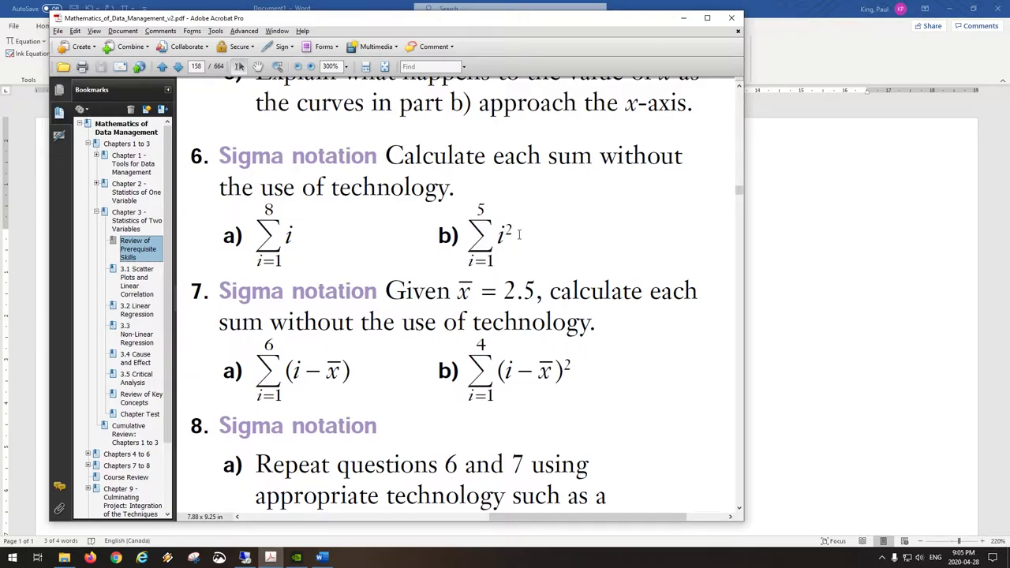
key(alt+Tab)
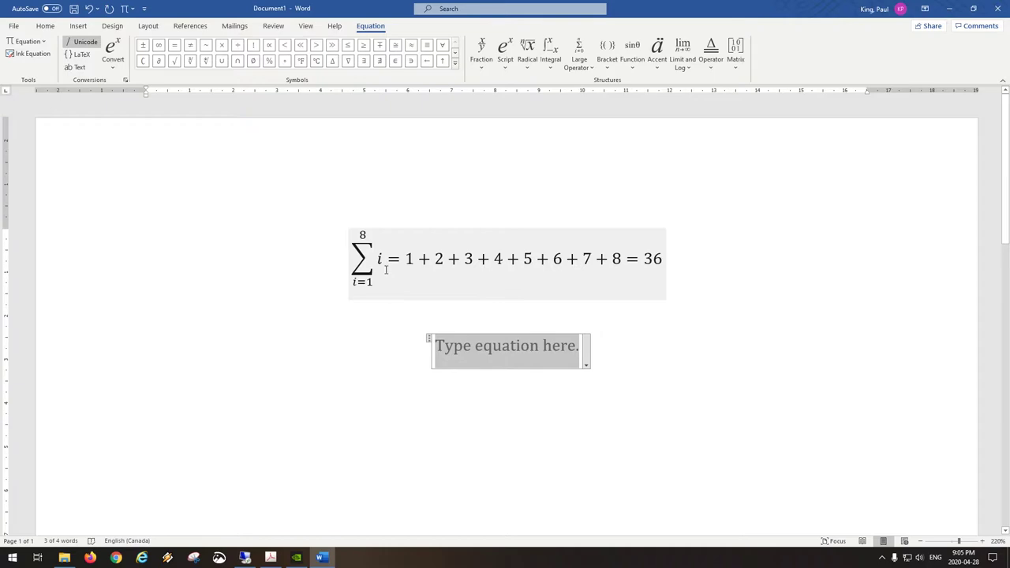
click(386, 269)
drag(385, 259, 363, 260)
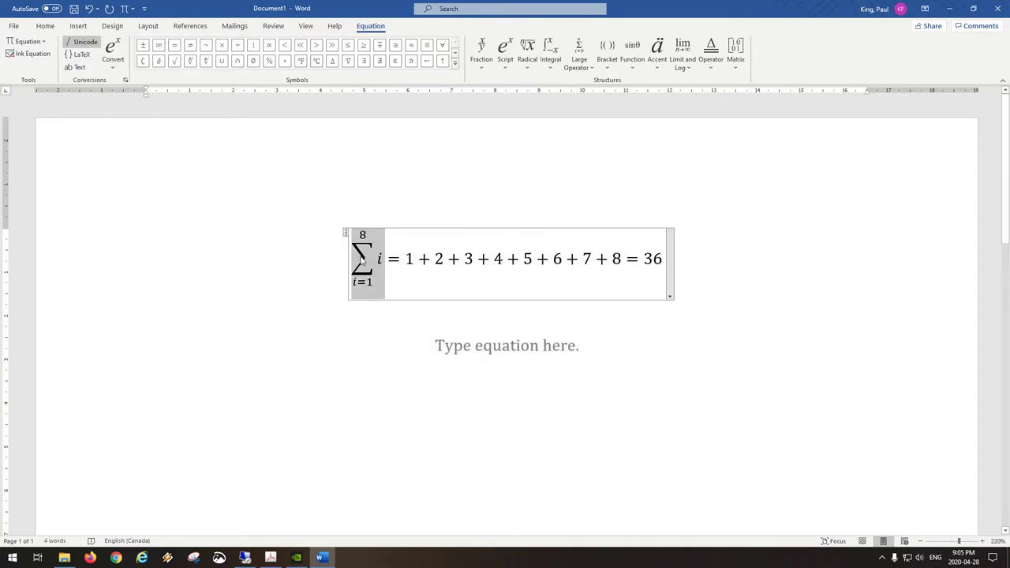
key(ctrl+c)
click(482, 337)
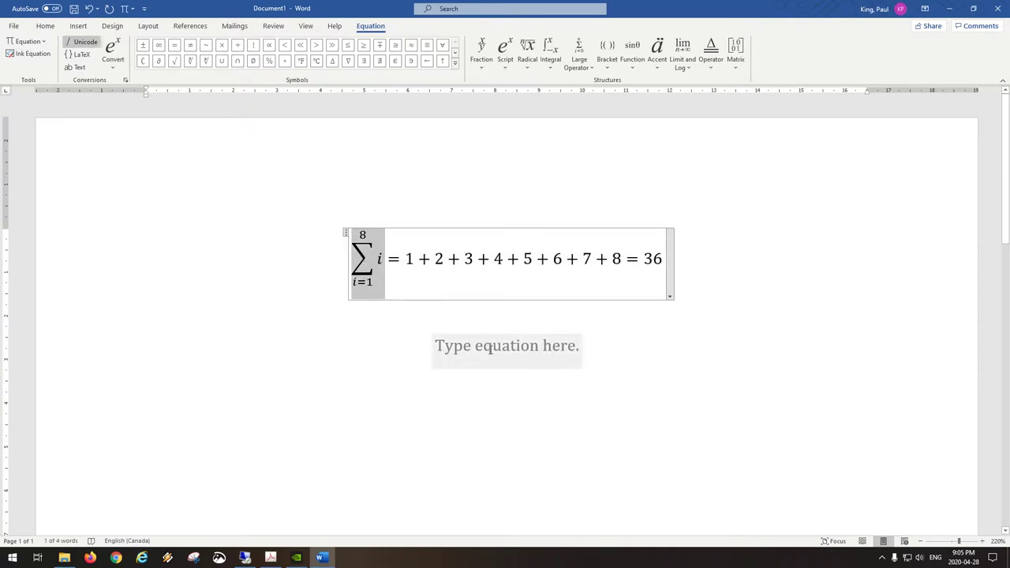
key(ctrl+v)
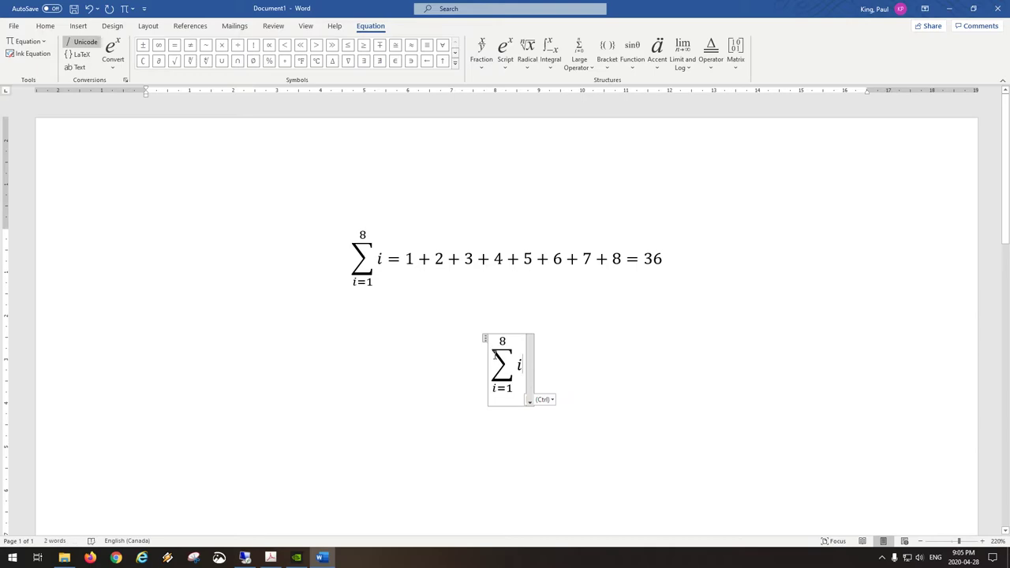
Change the summand of the copied summation to (i² − 1) and add an equals sign after it
key(Left)
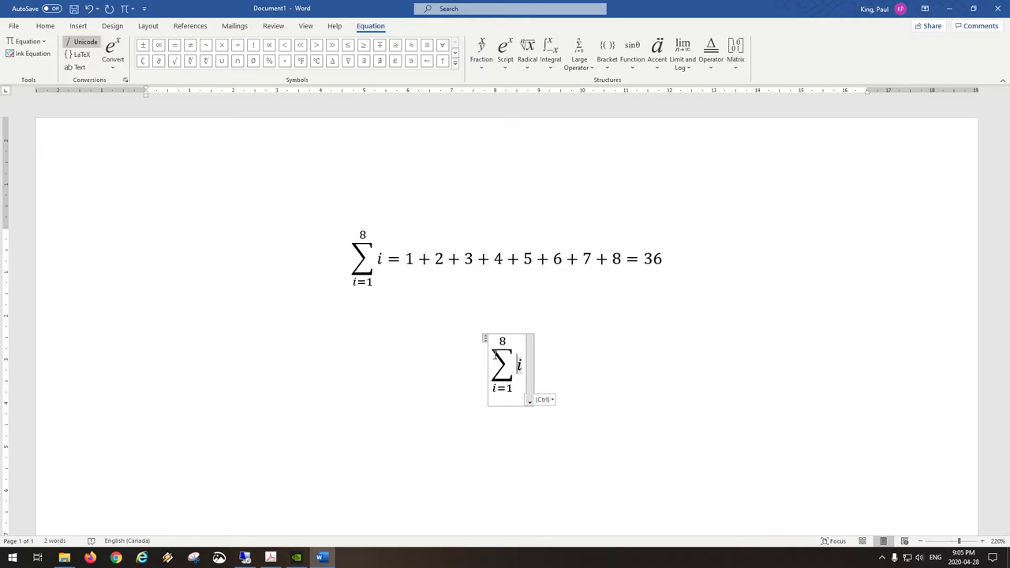
text((i^2)
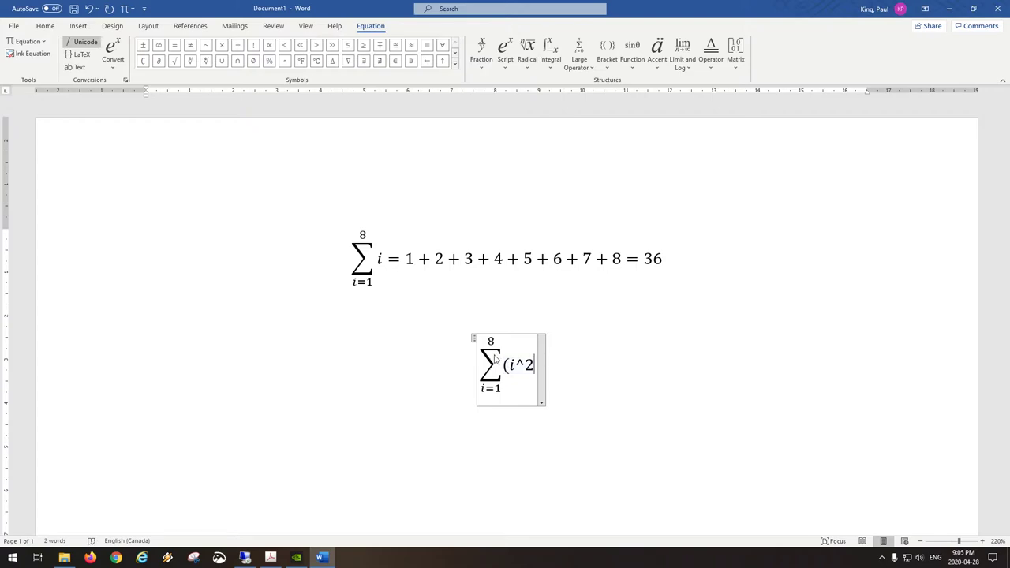
key(shift+Home)
key(Left)
key(Right)
key(Right)
key(Right)
key(Right)
key(Right)
key(Right)
key(Right)
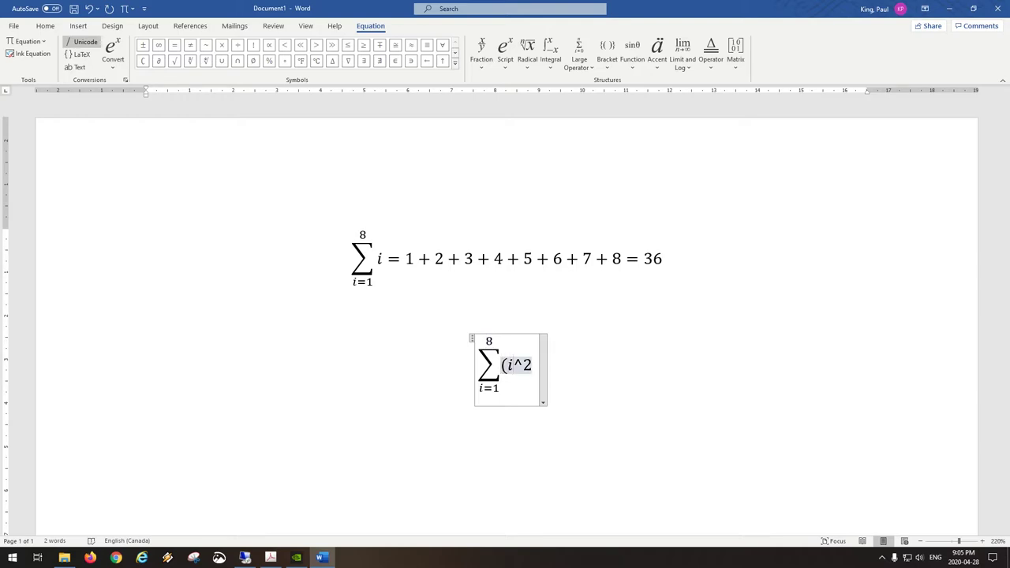
key(Right)
key(Delete)
key(Delete)
text(^2 -1))
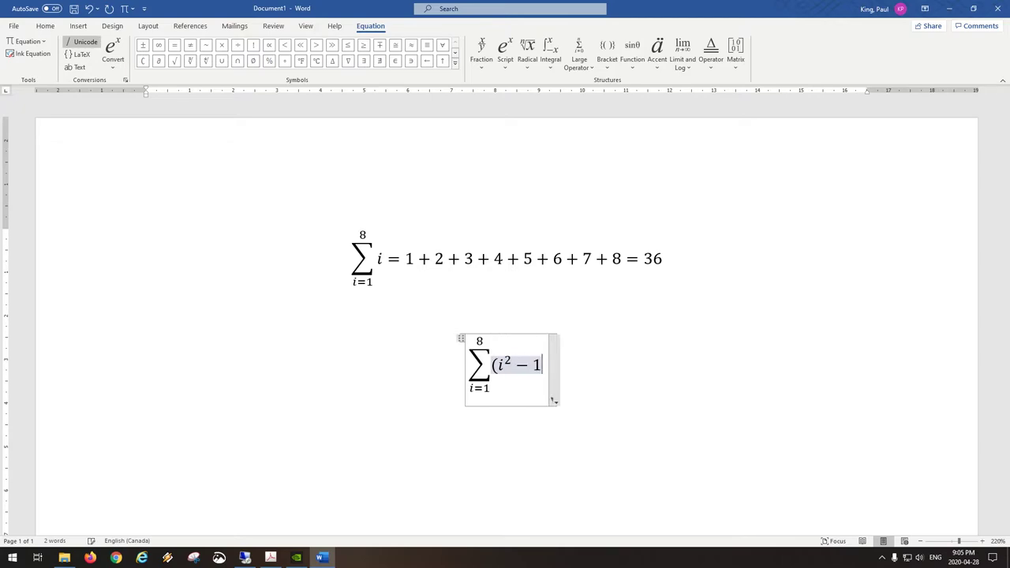
key(Right)
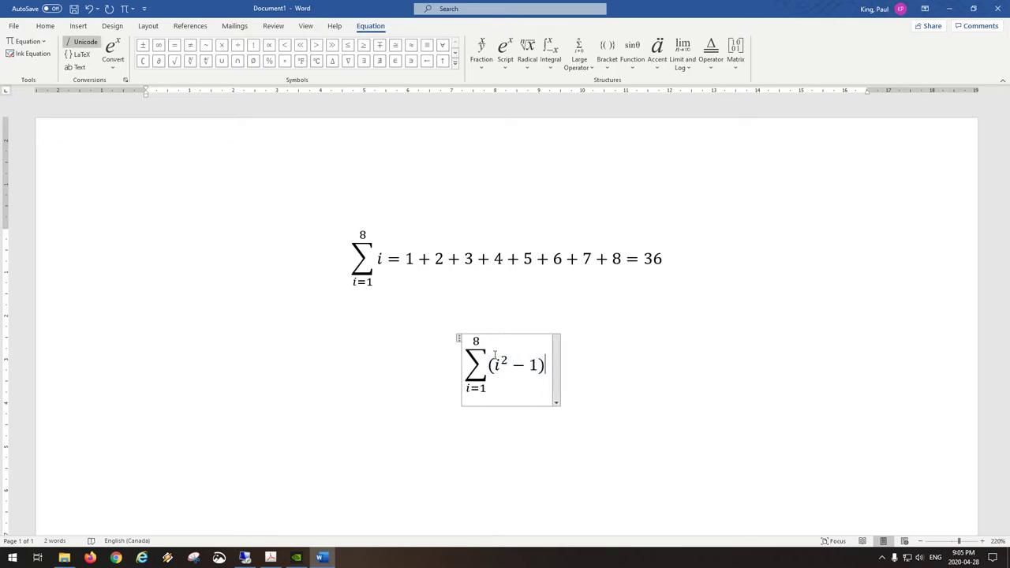
text(=)
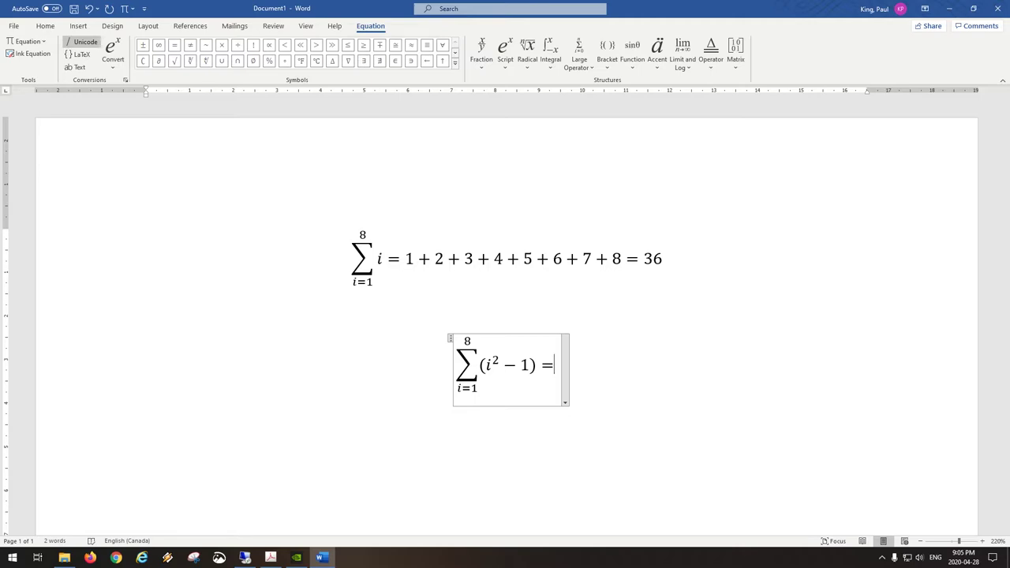
Write the first two expanded terms as (1² − 1) + (2² − 1), followed by a plus sign and an opening bracket
text(1)
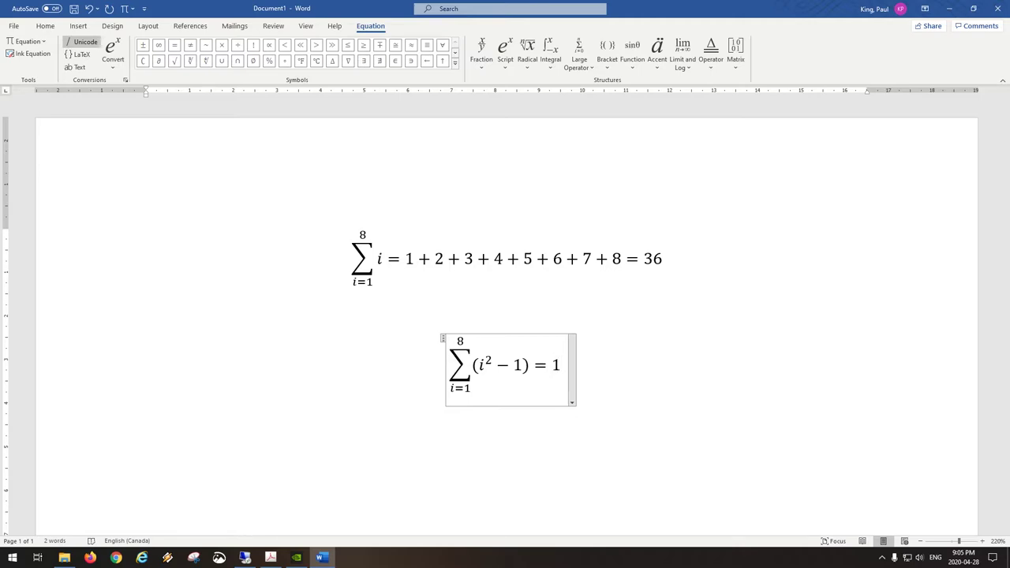
key(BackSpace)
text((1^2-1)
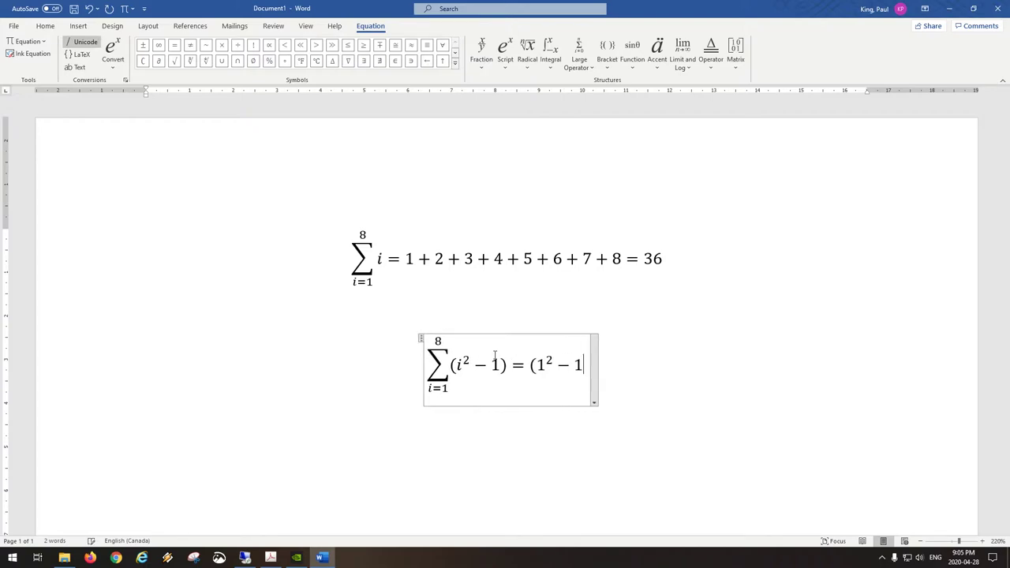
text())
text(+)
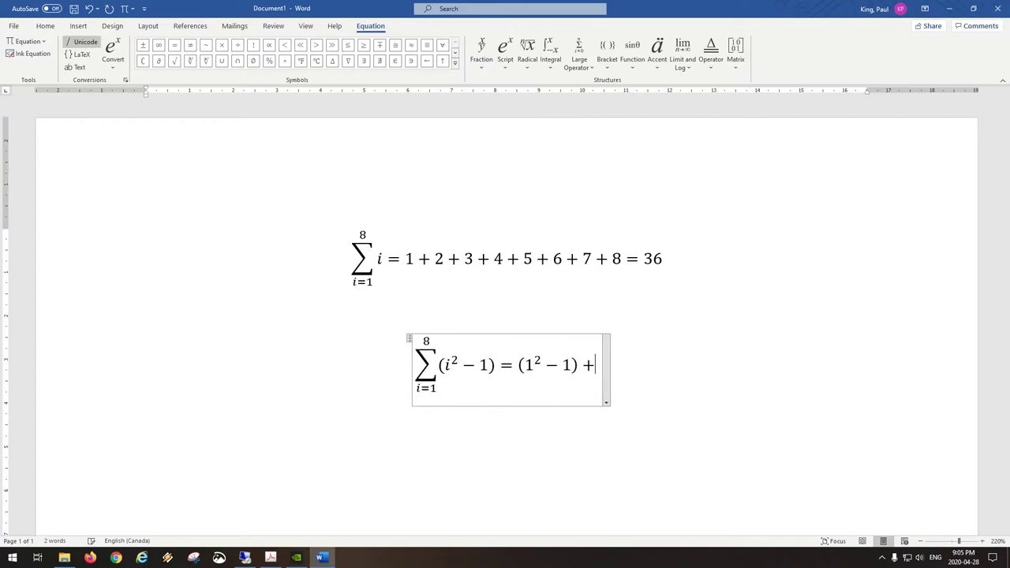
text((2)
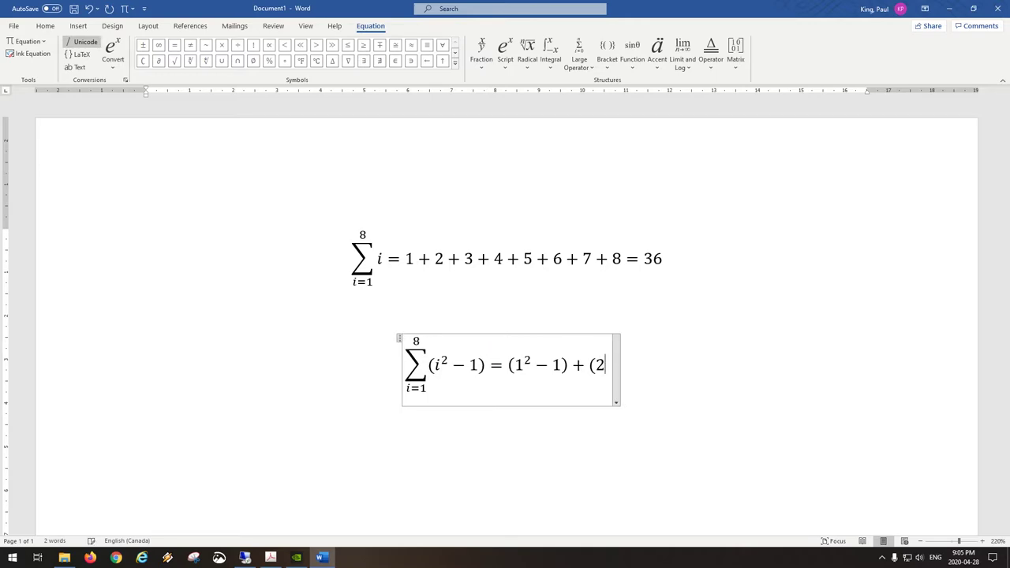
text(^2 )
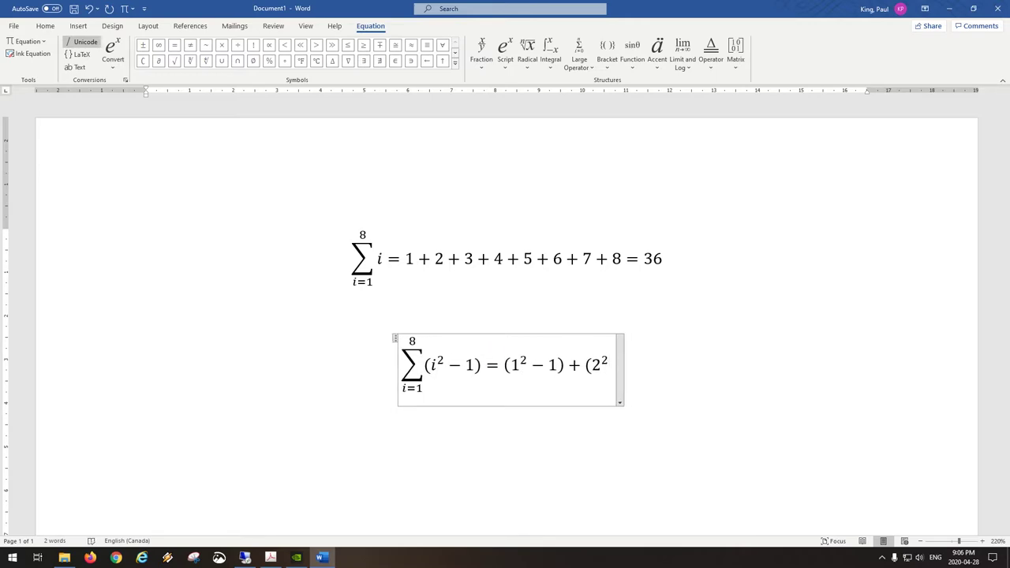
text(-1)+3)
key(BackSpace)
text(()
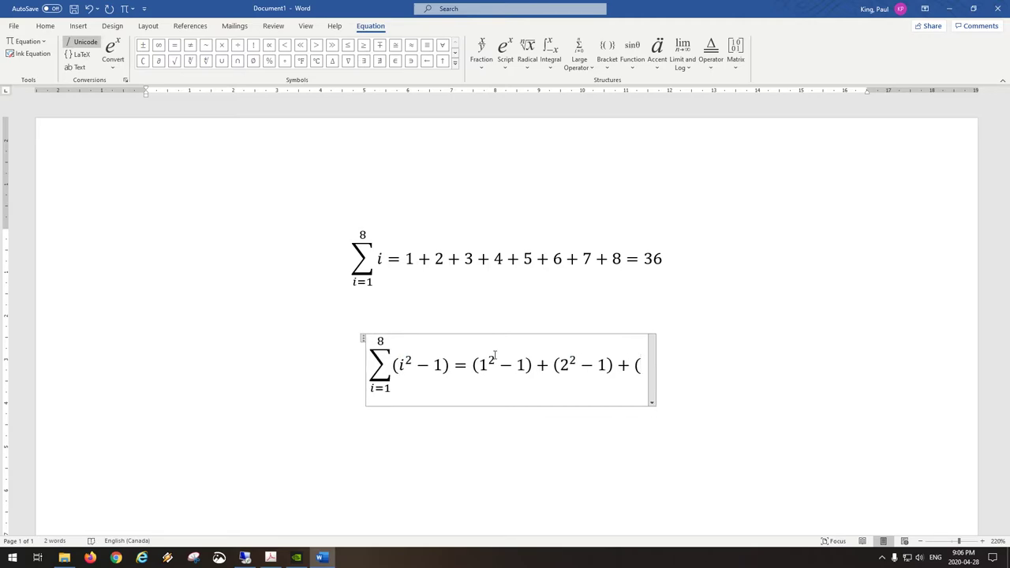
Set the second summation's upper limit to 5 and complete the third expanded term as (3² − 1) followed by a plus sign
double_click(381, 341)
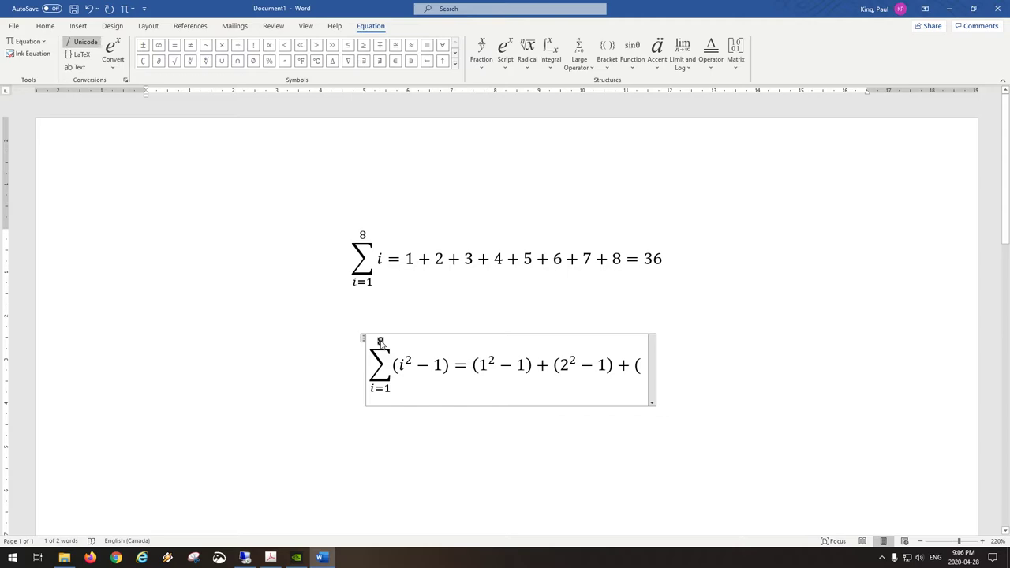
text(5)
click(642, 368)
text(3^)
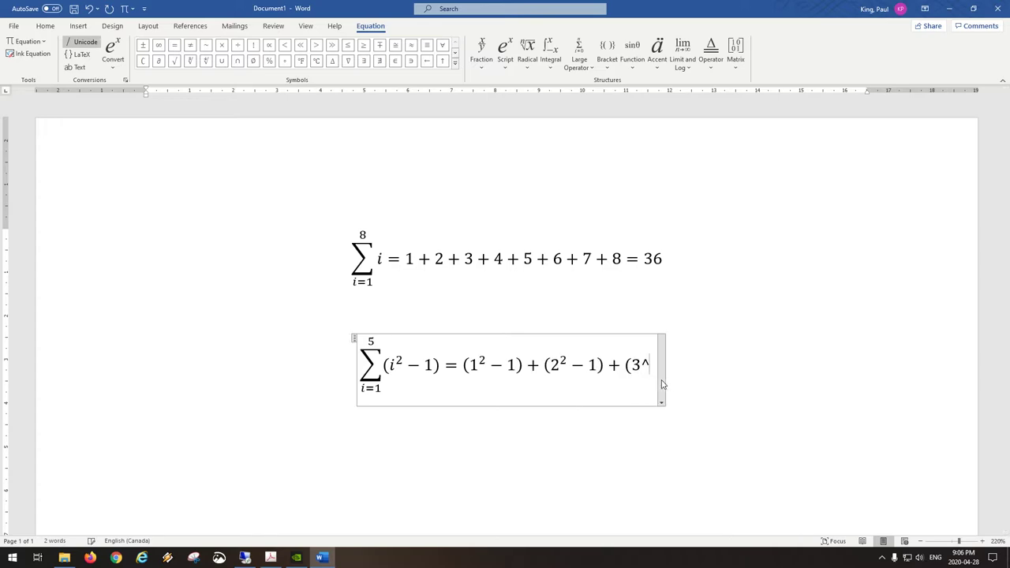
text(2-1))
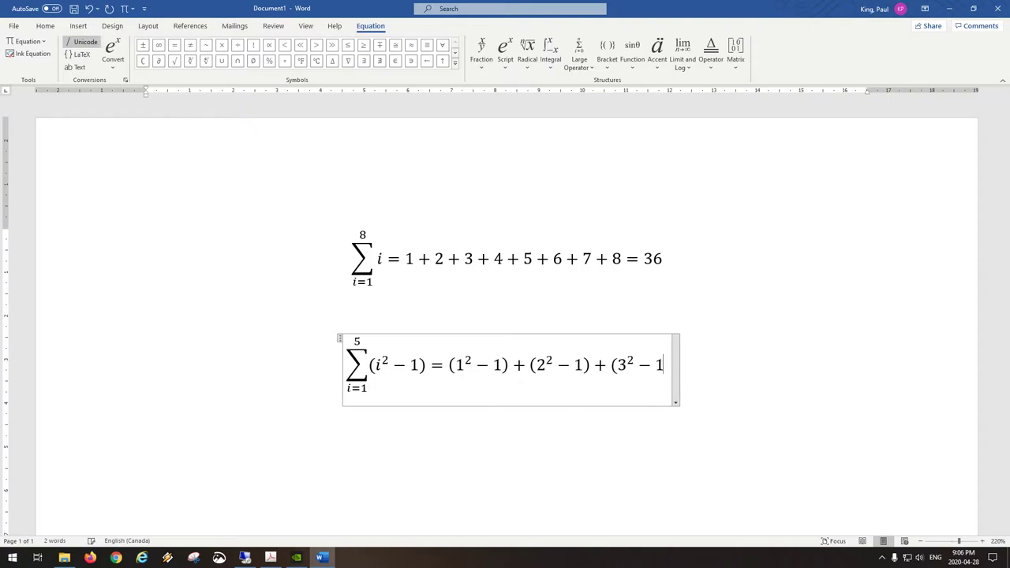
text(+)
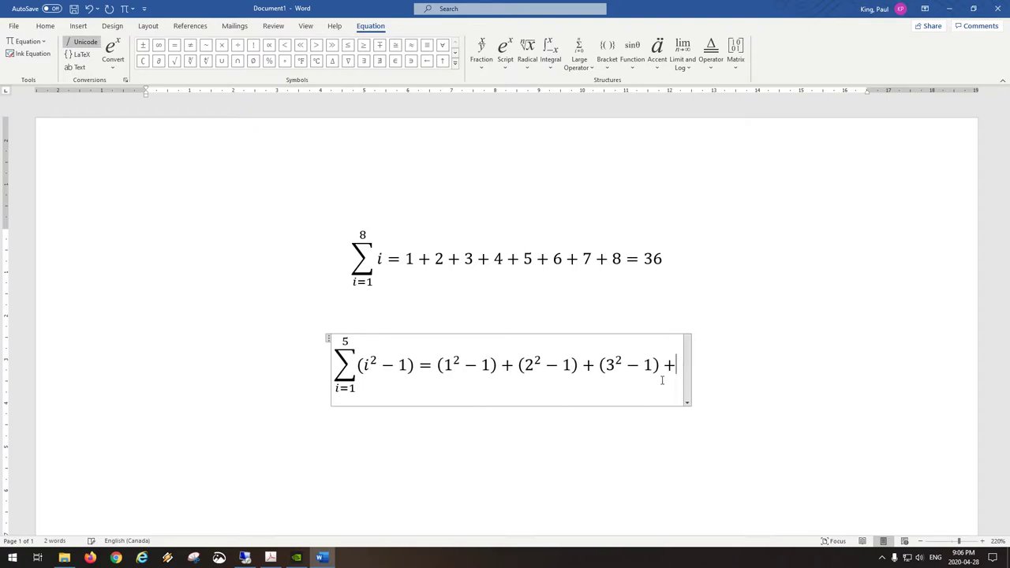
Add the fourth expanded term as (4² − 1), enclosed in brackets
text(4^2)
key(BackSpace)
key(BackSpace)
key(BackSpace)
text(()
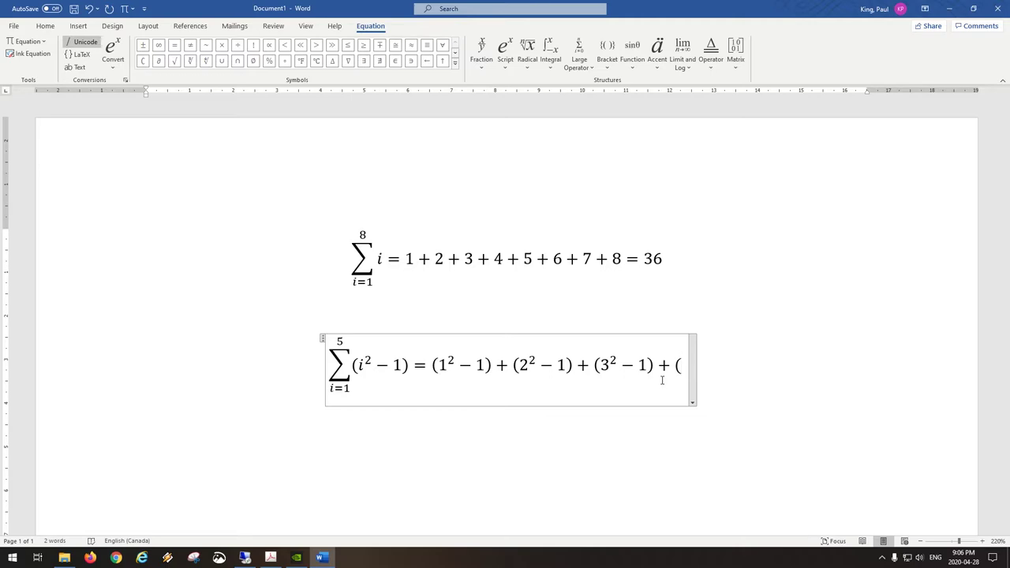
text(4^2)
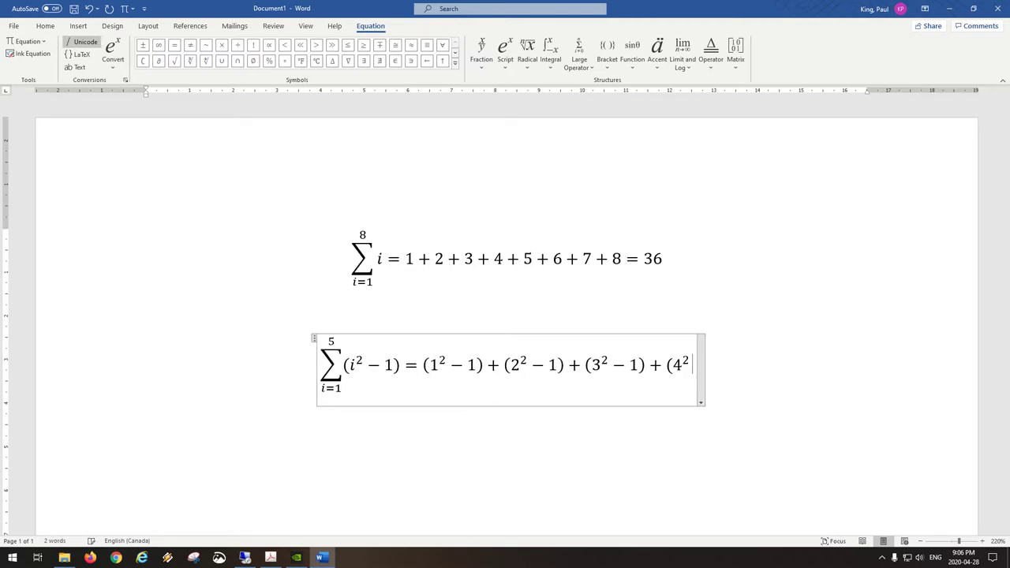
text(-1))
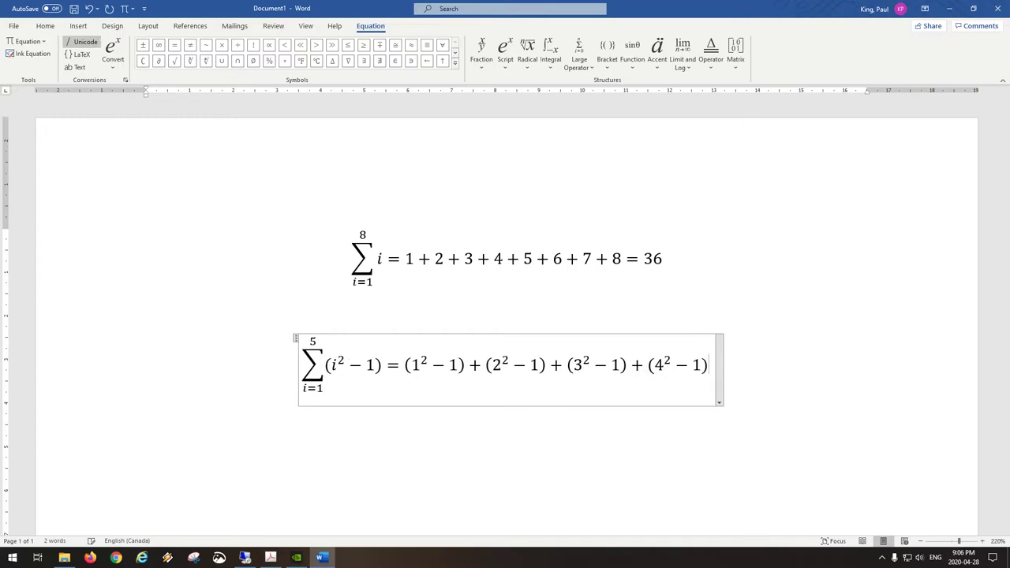
Append + (5² − 1) as the last expanded term, enclosed in brackets
text(+5)
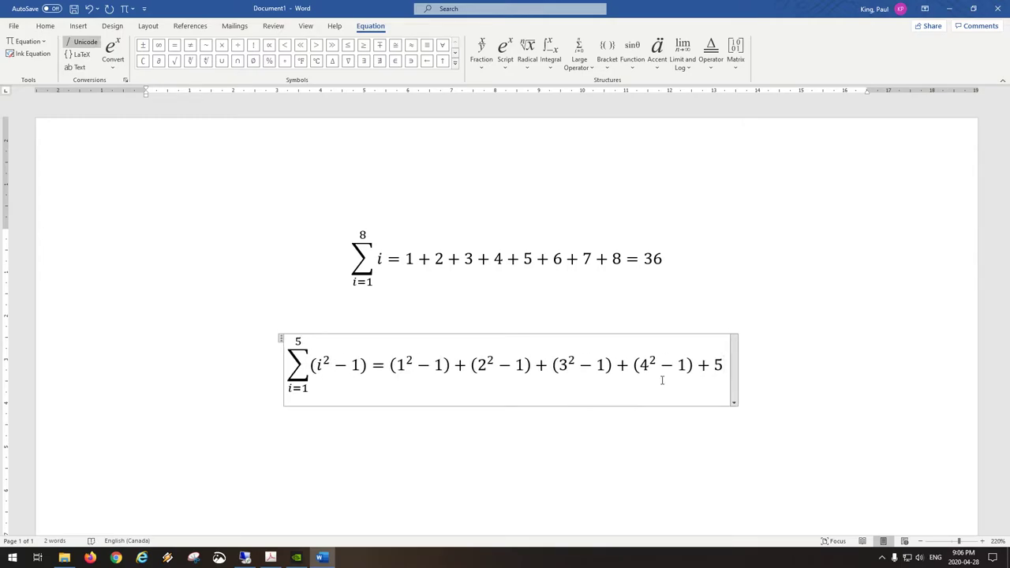
text(^2)
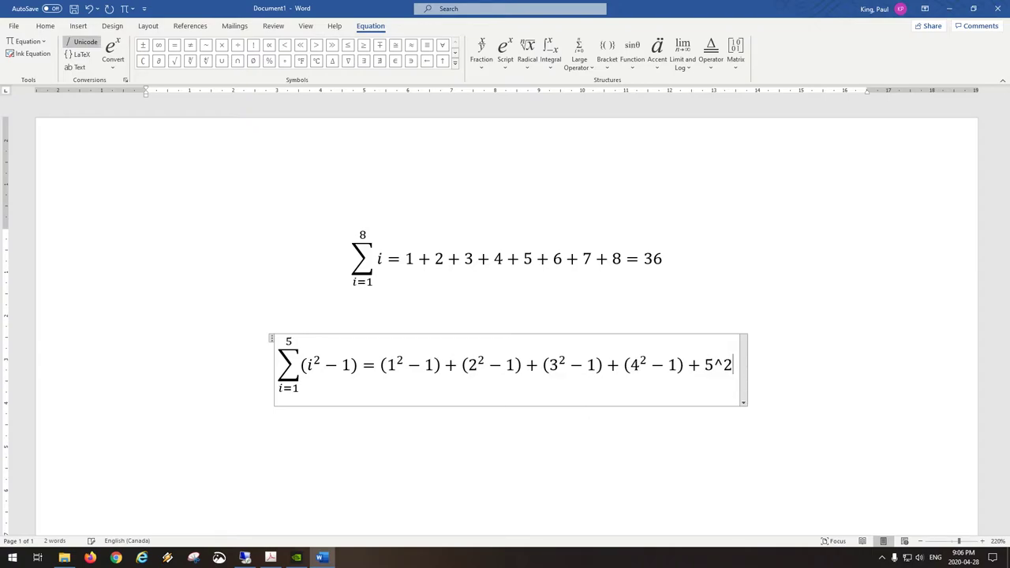
key(BackSpace)
key(BackSpace)
key(BackSpace)
text(()
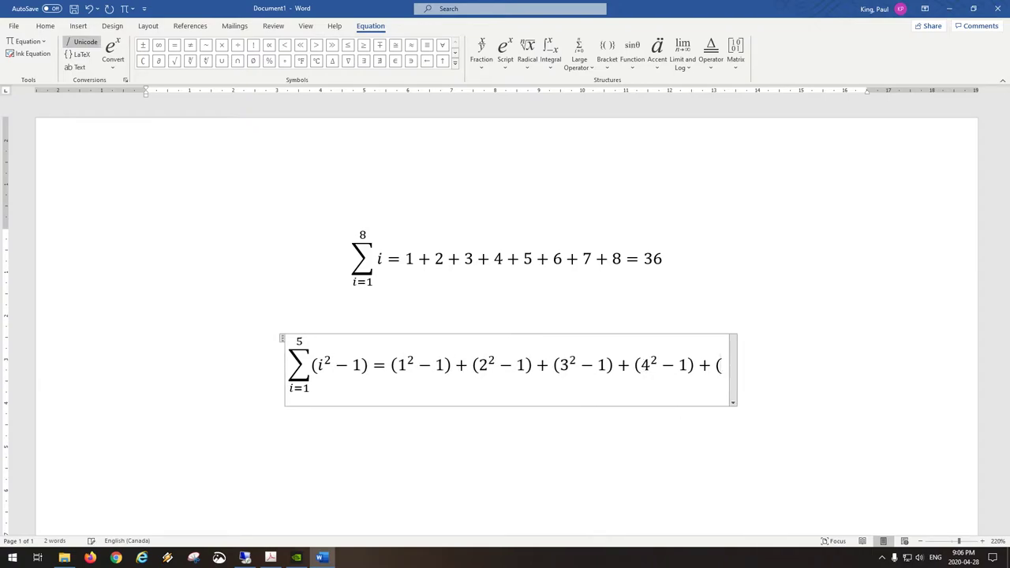
text(5^2 -1))
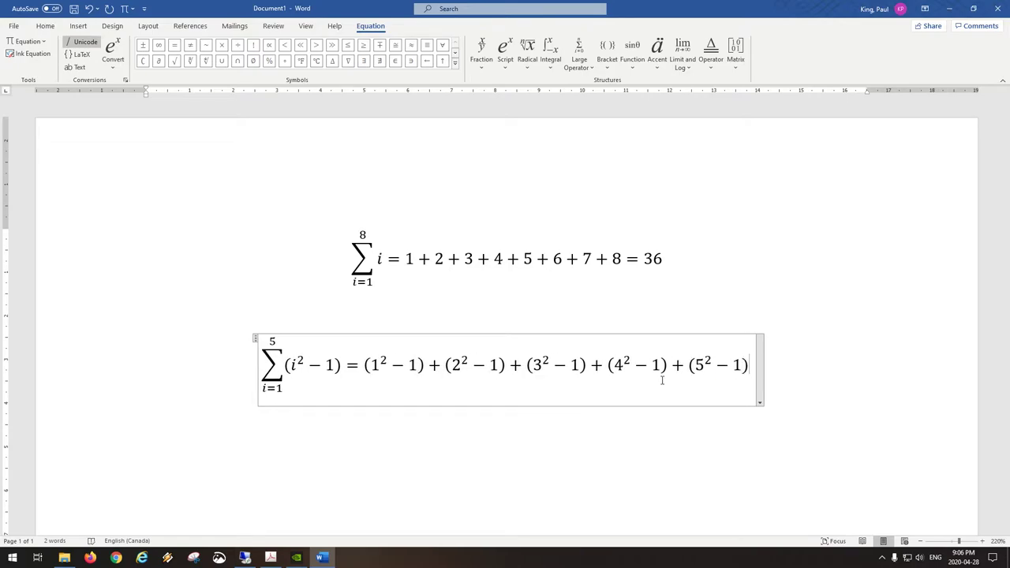
Append the evaluated terms = 0 + 3 + 8 + 15 + 24 to the second equation
text(=)
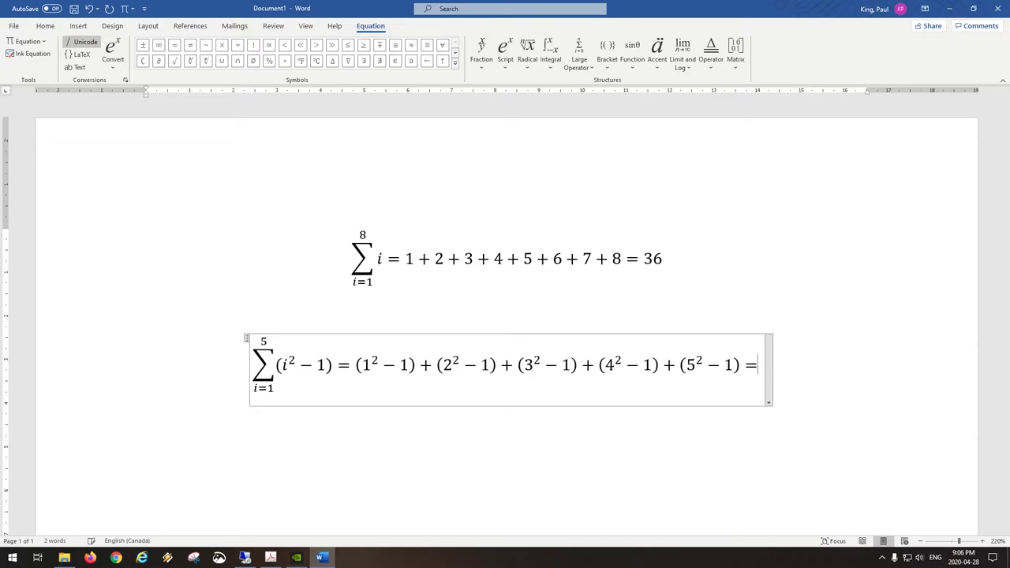
text(0+)
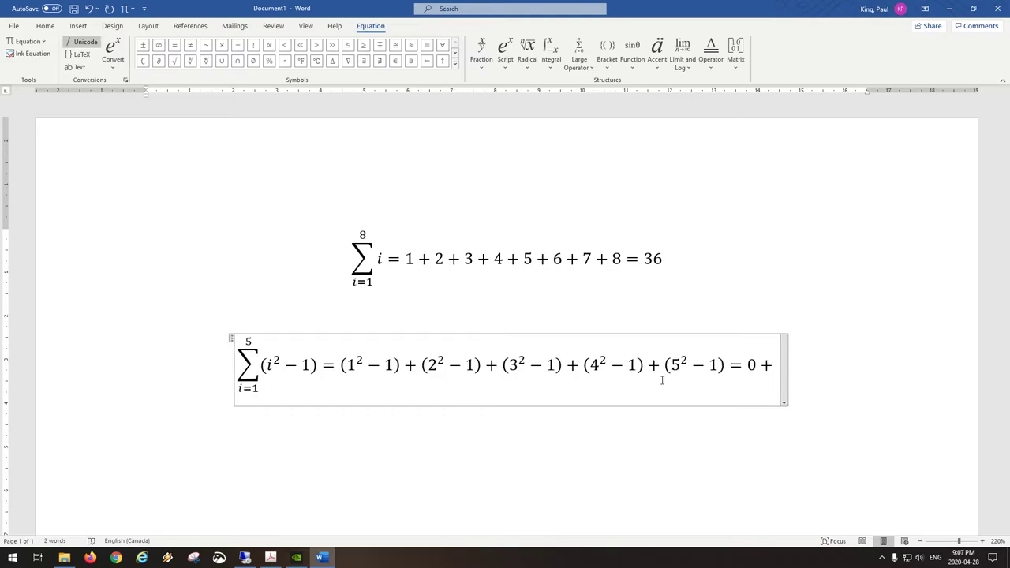
text(3 + )
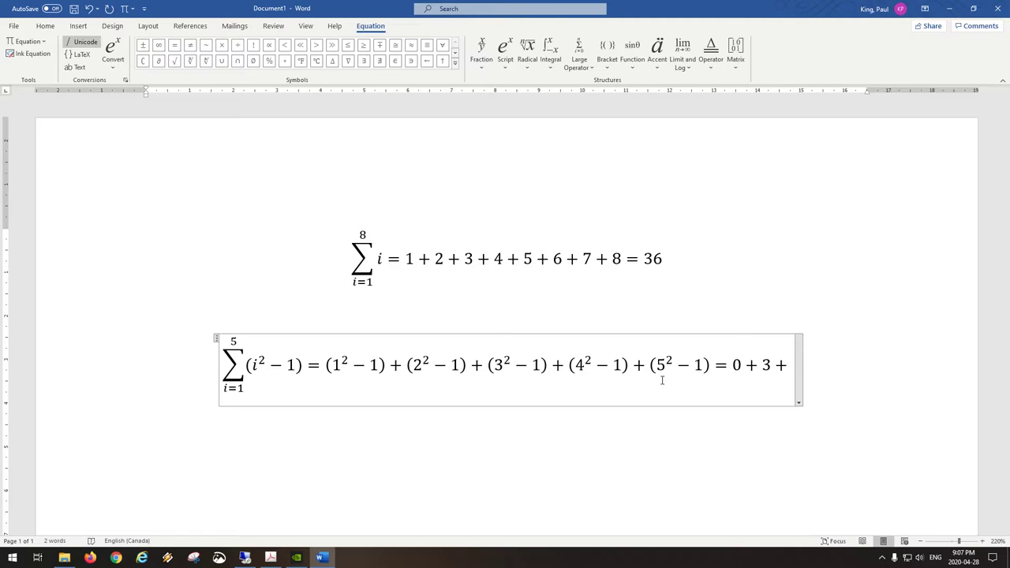
text(8 + )
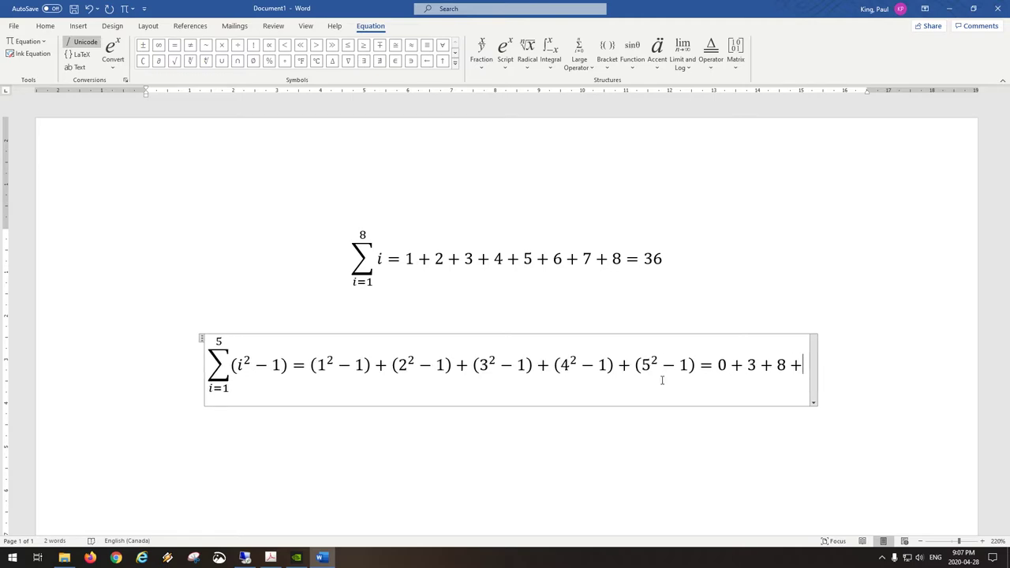
text(15 )
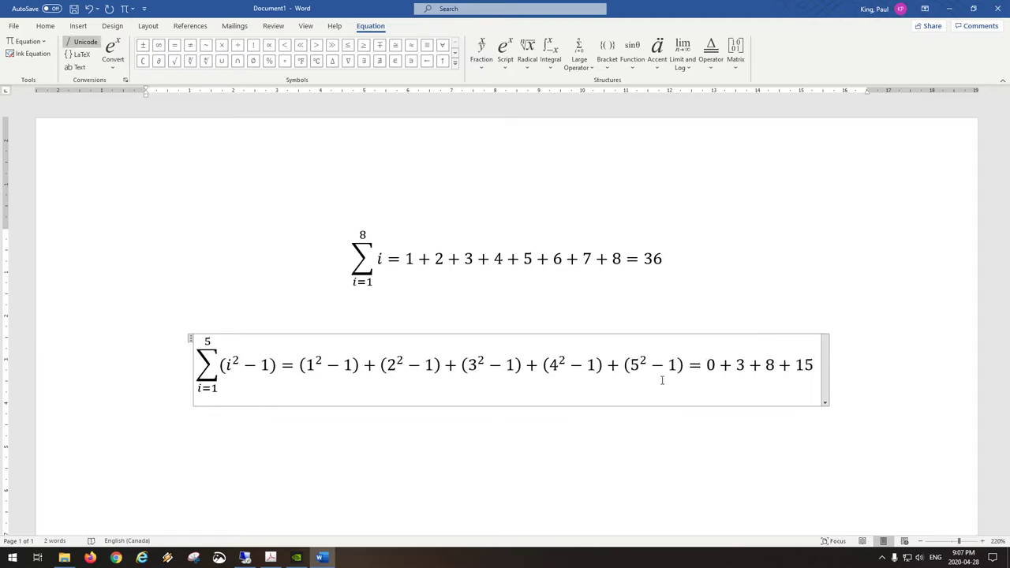
text(+ )
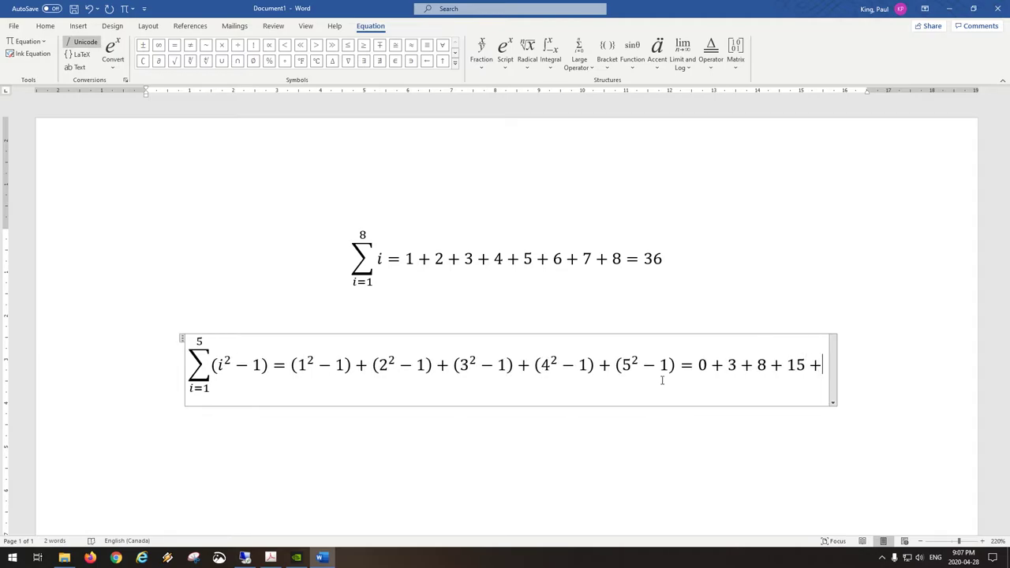
text(24 )
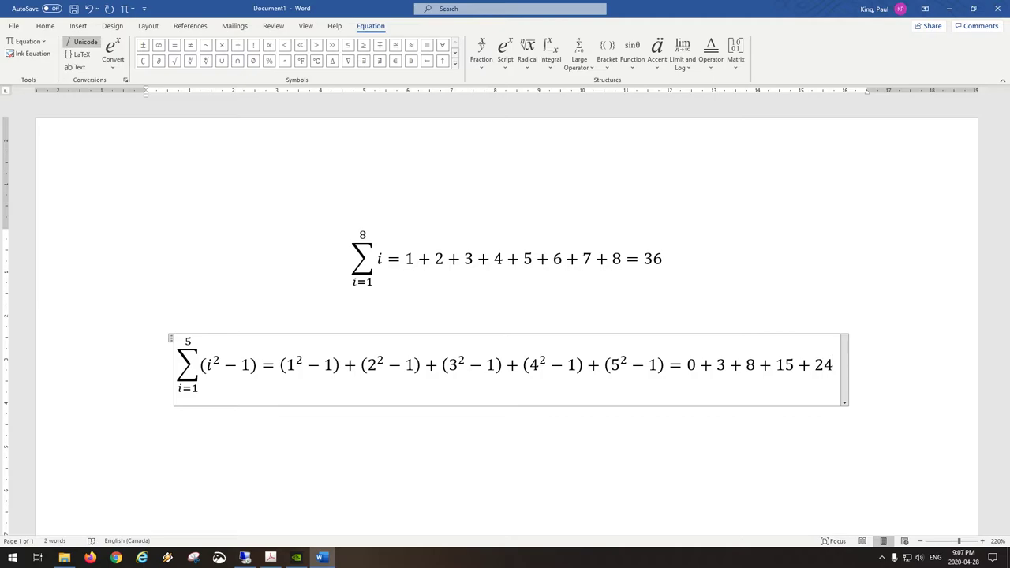
Append = 50 as the second equation's result, and switch to the textbook PDF in Adobe Acrobat to view the next sigma notation question
text(=)
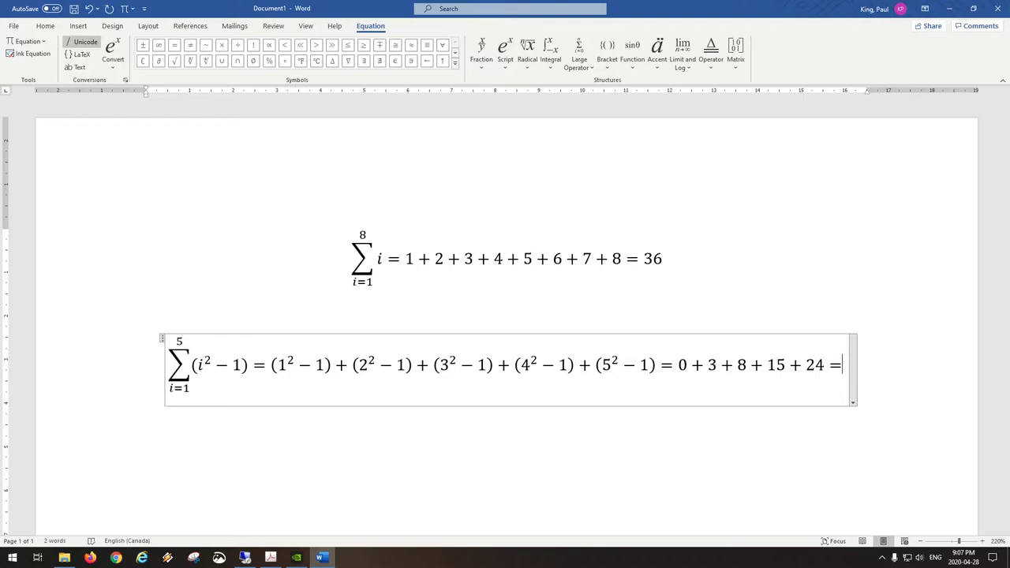
text(5)
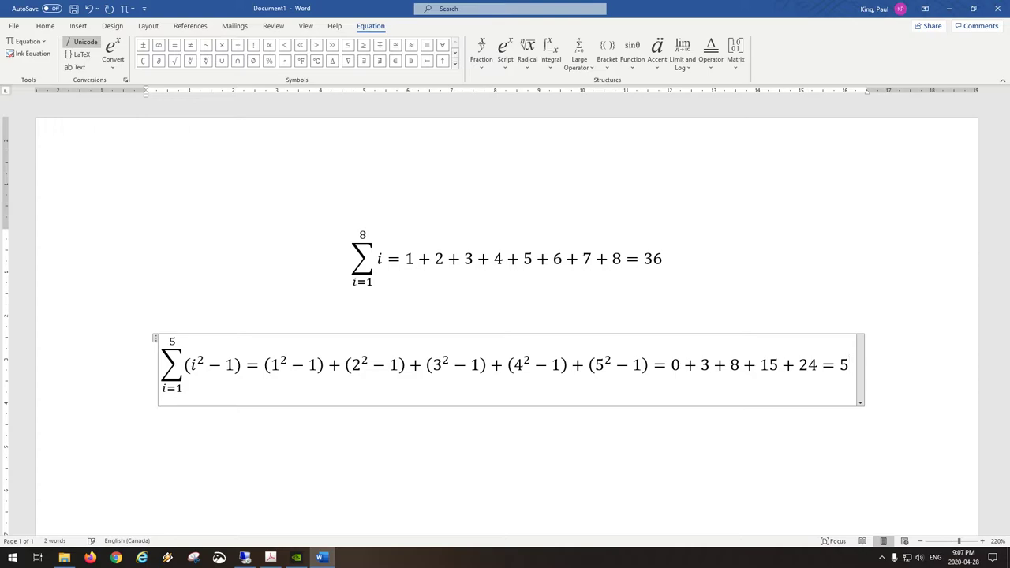
text(0)
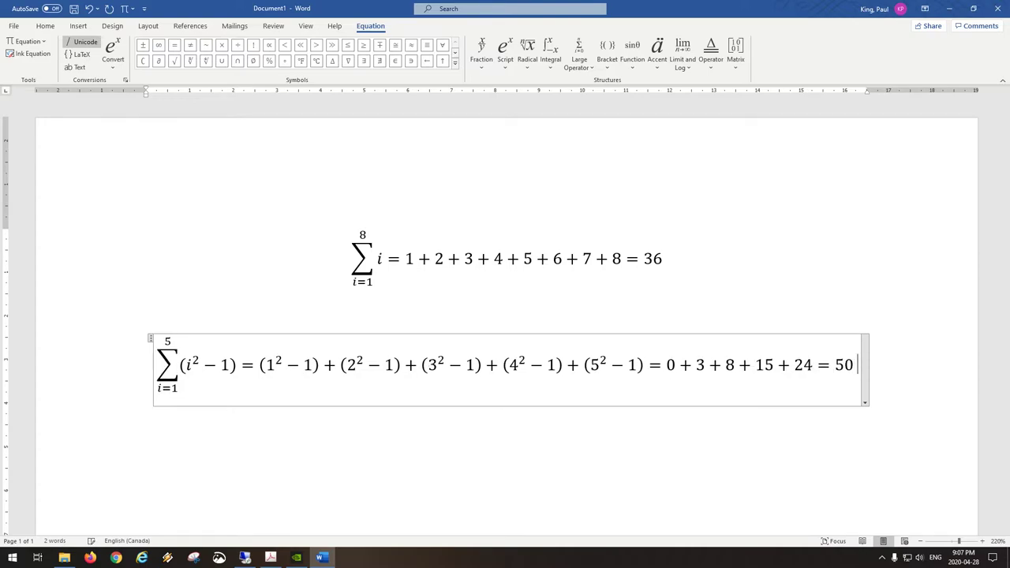
key(Right)
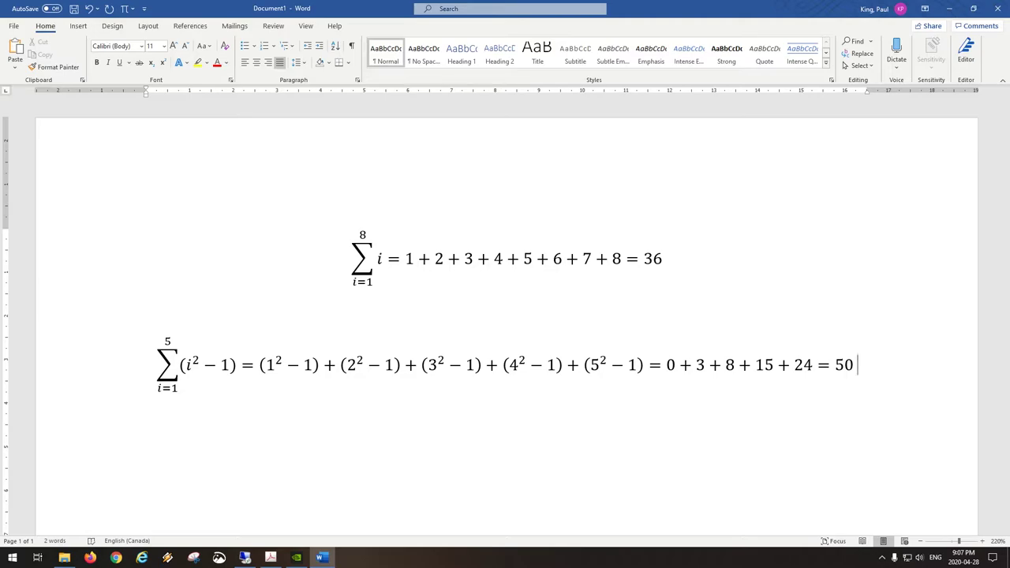
key(Return)
key(alt+Tab)
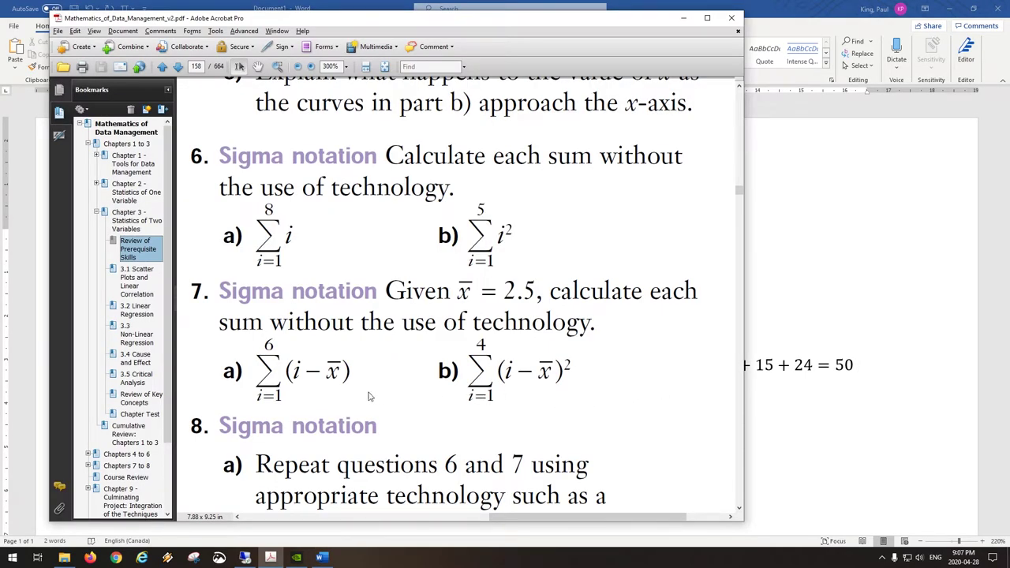
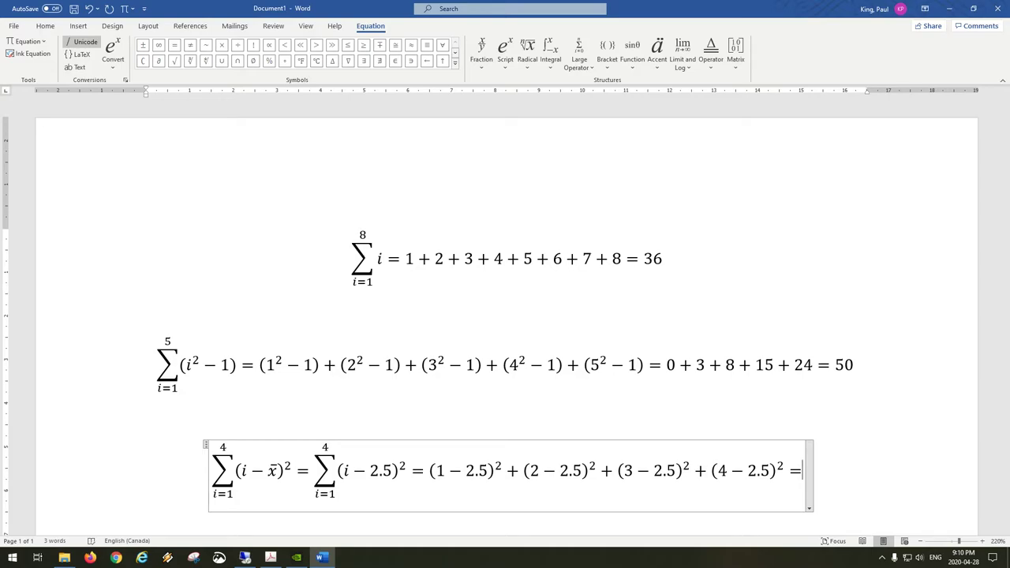
Append the evaluated terms 2.25 + 0.25 + 0.25 + 2.25 after the last equals sign of the third equation
text(2.25)
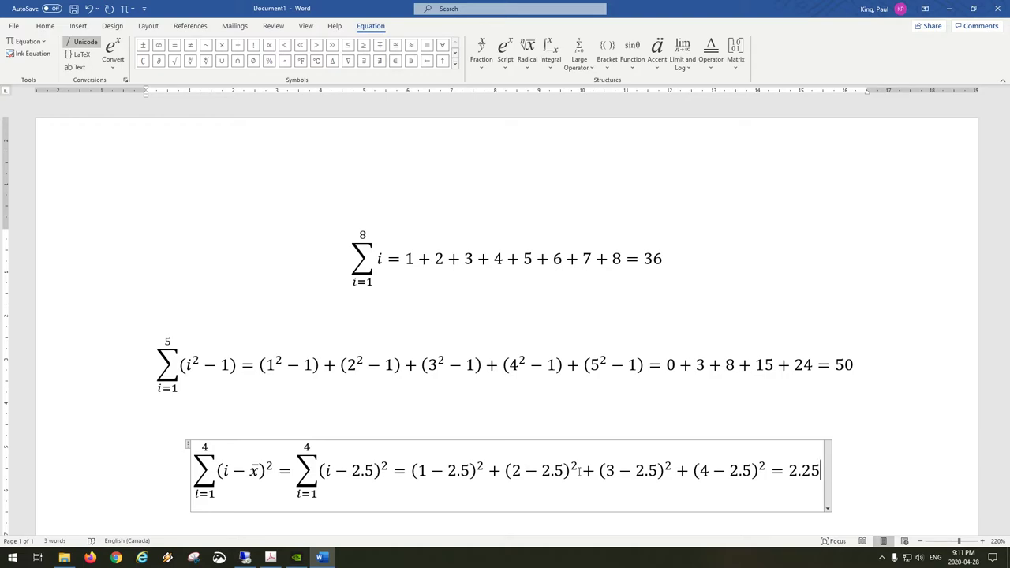
text(+)
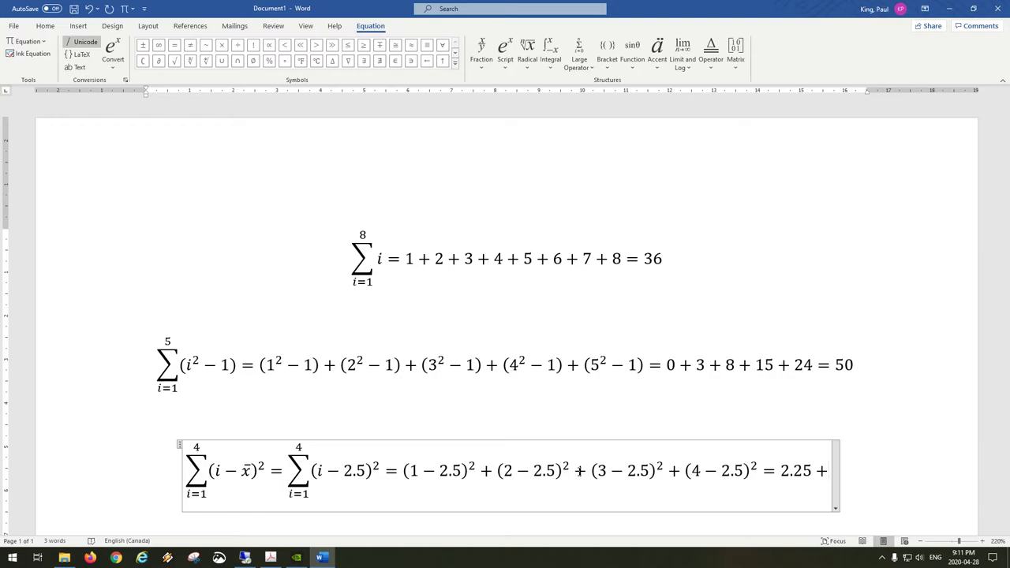
text(0.25 )
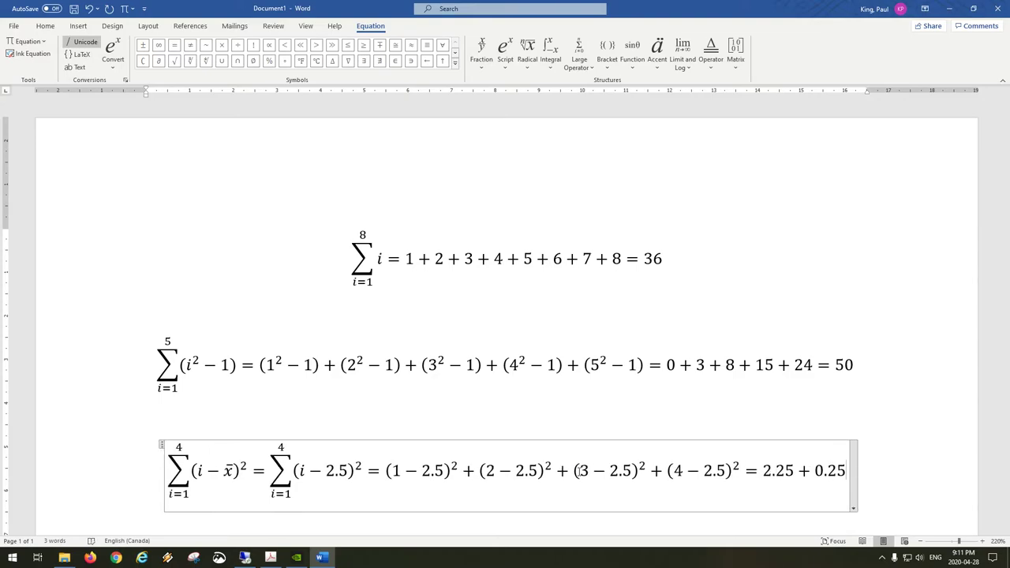
text(+)
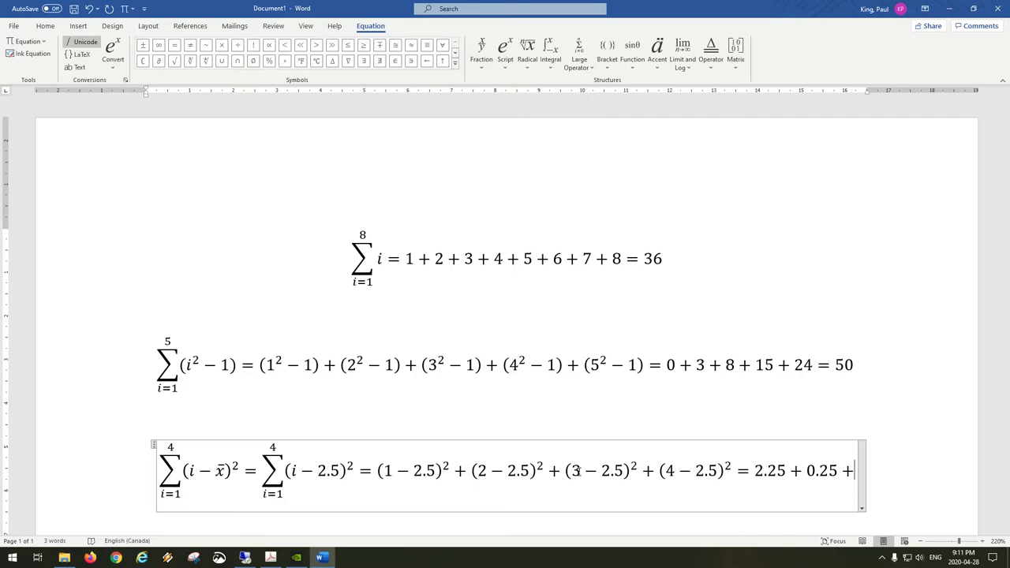
text(0.25)
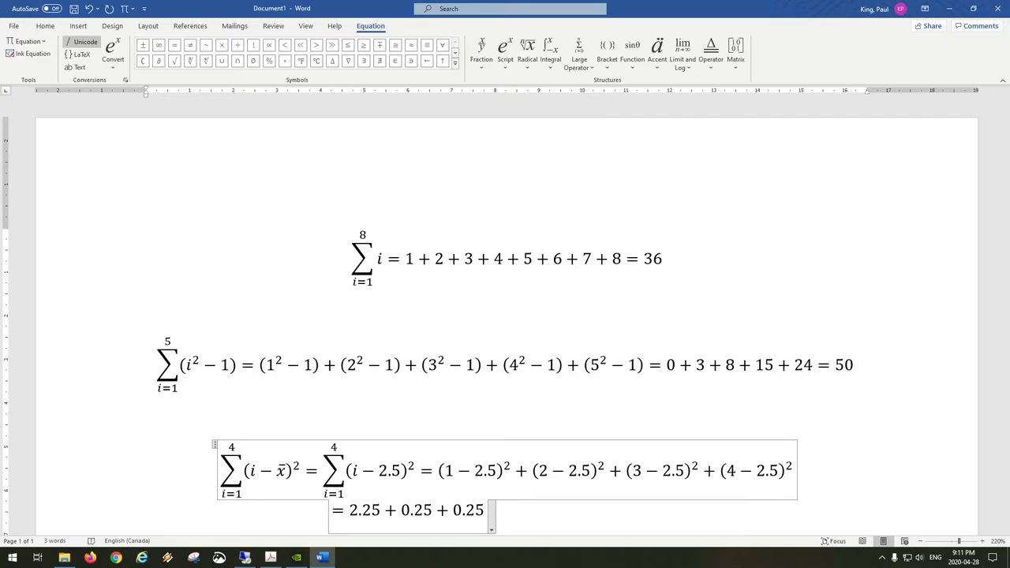
text(=)
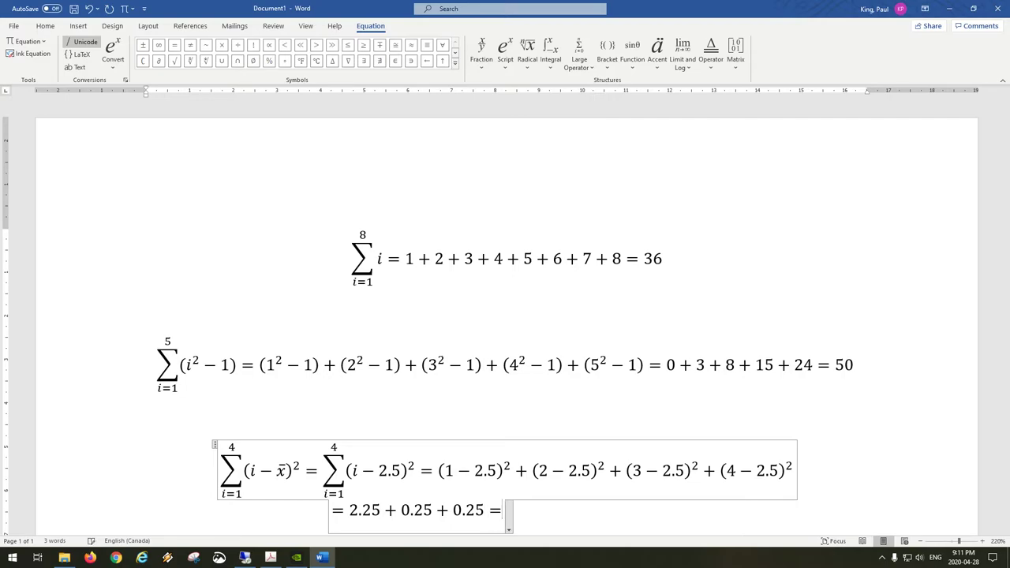
key(BackSpace)
text(+)
text(2.25 )
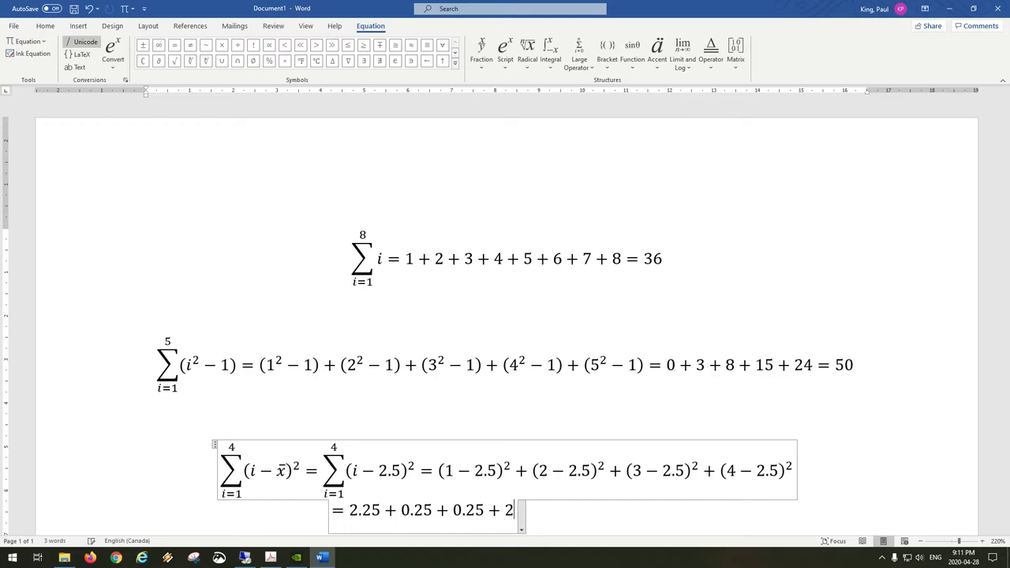
Append = 5 as the third equation's result and start a new line below it
text(=)
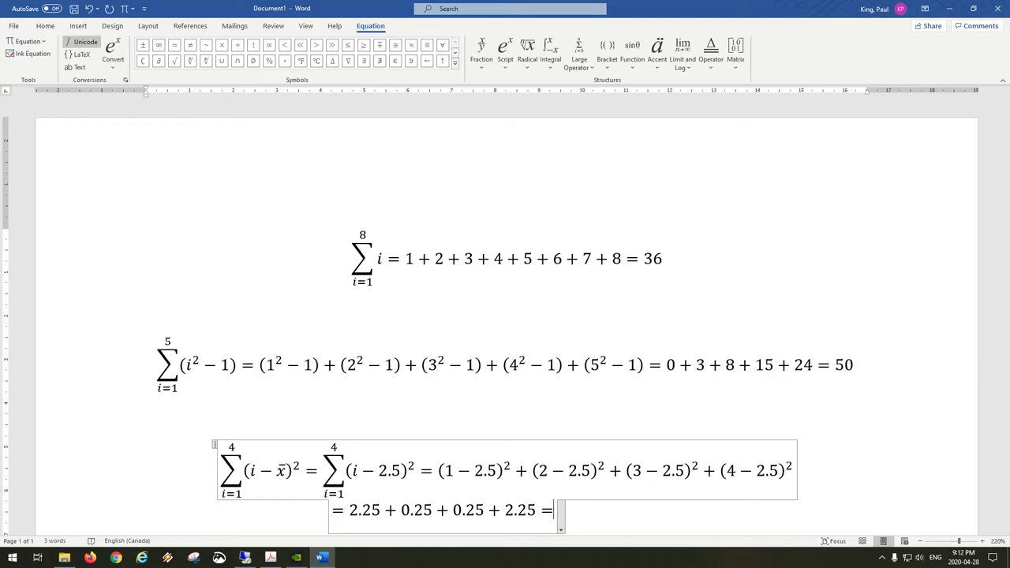
text(5)
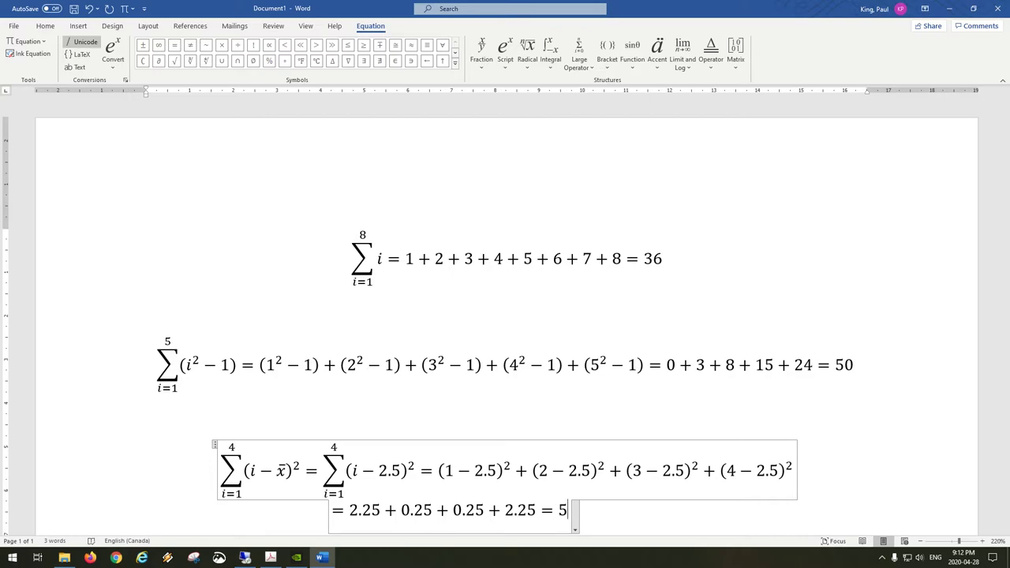
key(Return)
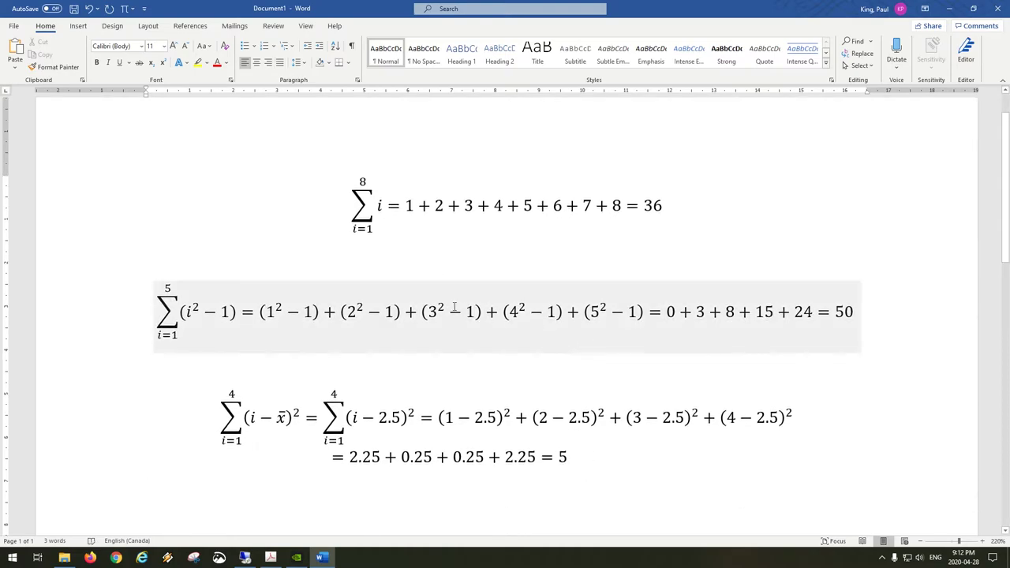
Insert a new equation containing a summation with lower limit i=1 and upper limit n
click(124, 9)
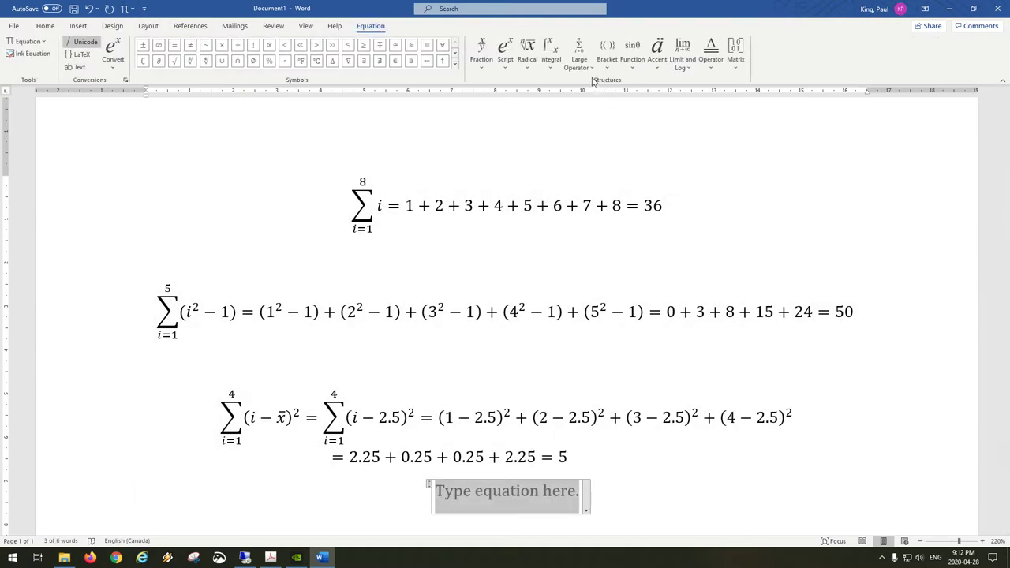
click(578, 52)
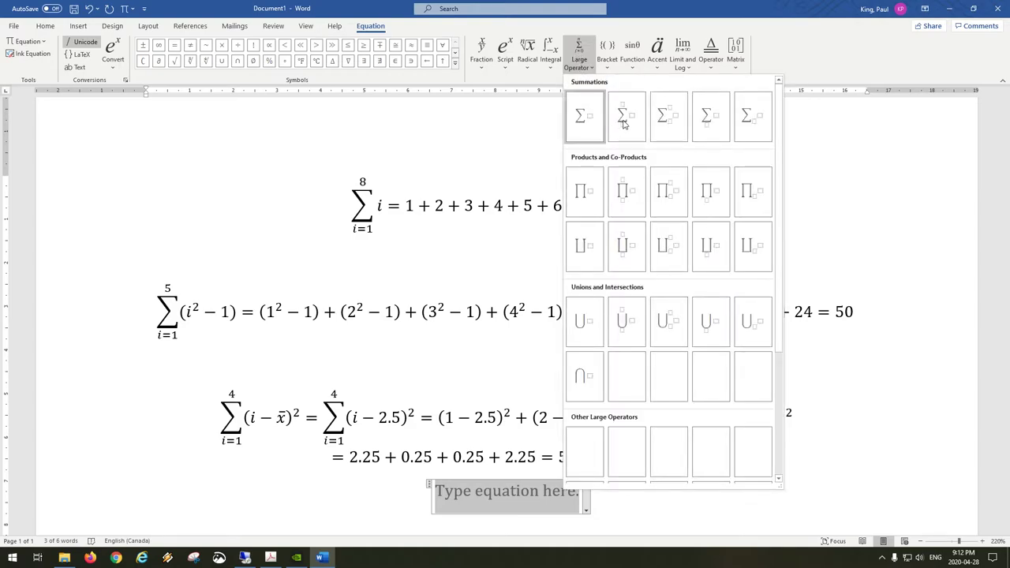
click(626, 127)
scroll(607, 321, down, 2)
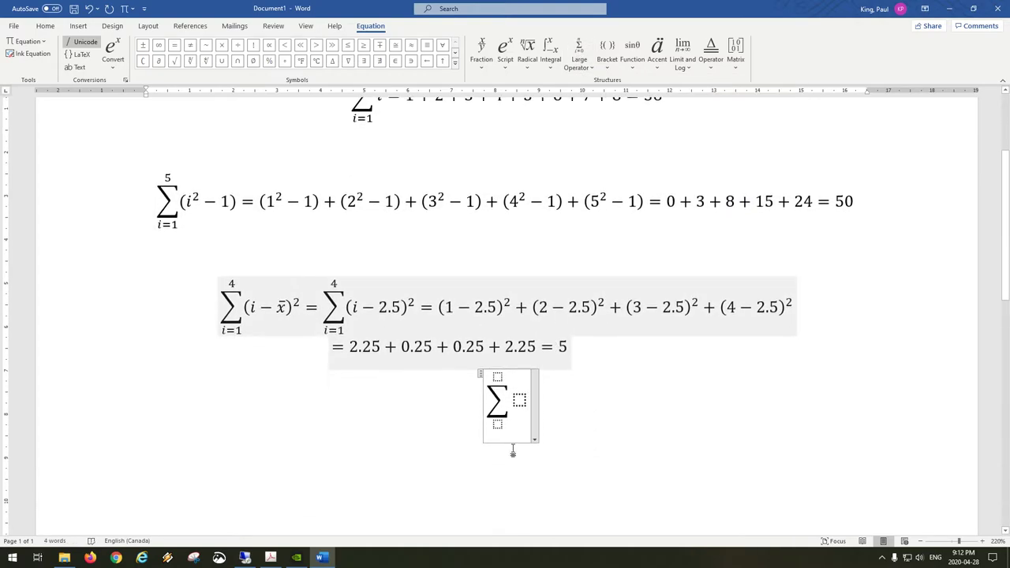
text(x)
key(BackSpace)
text(i=1)
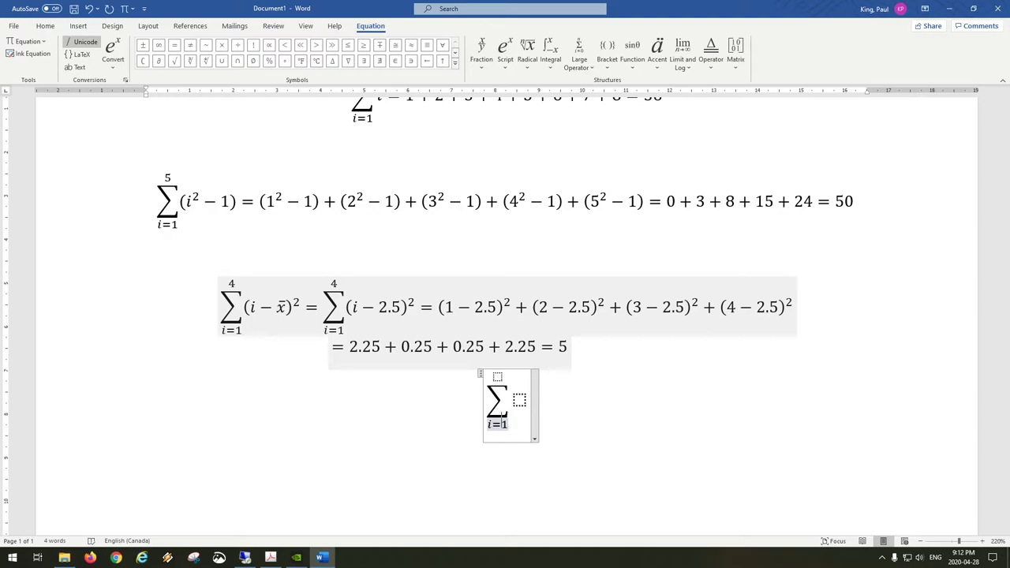
click(497, 377)
text(n)
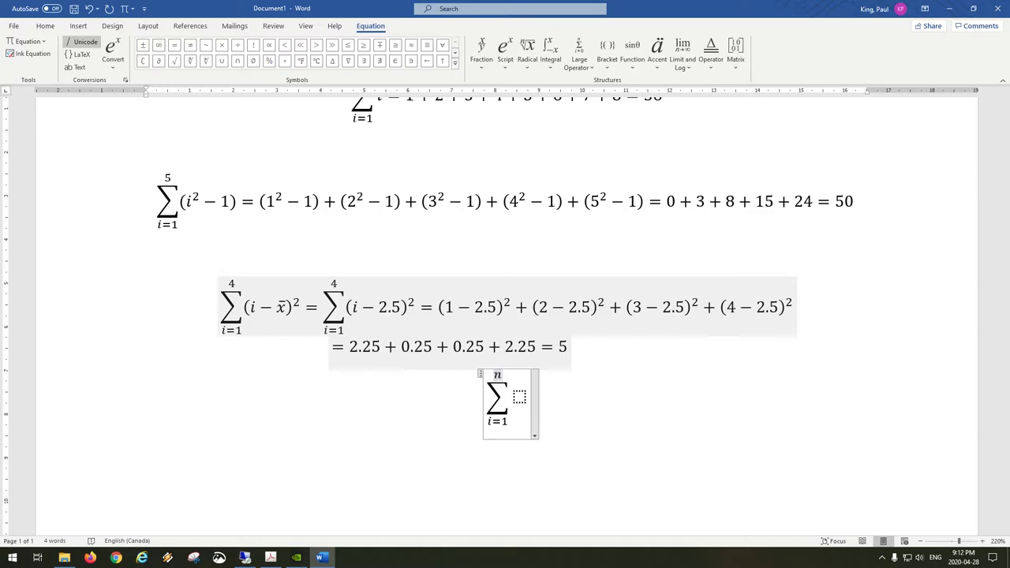
Fill in the new summation's body with (xᵢ − x), making i a subscript
click(519, 397)
text(()
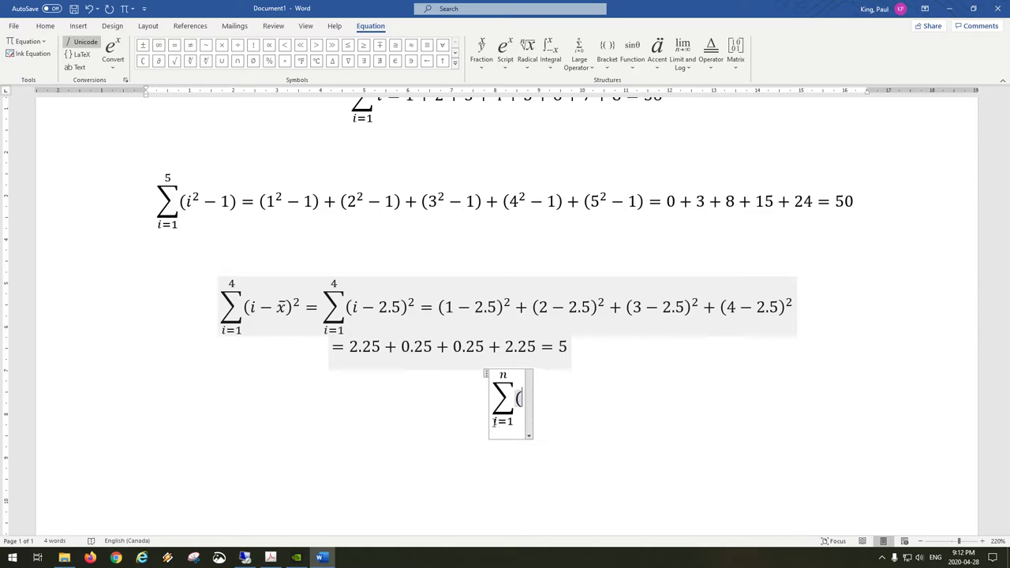
text(x_i)
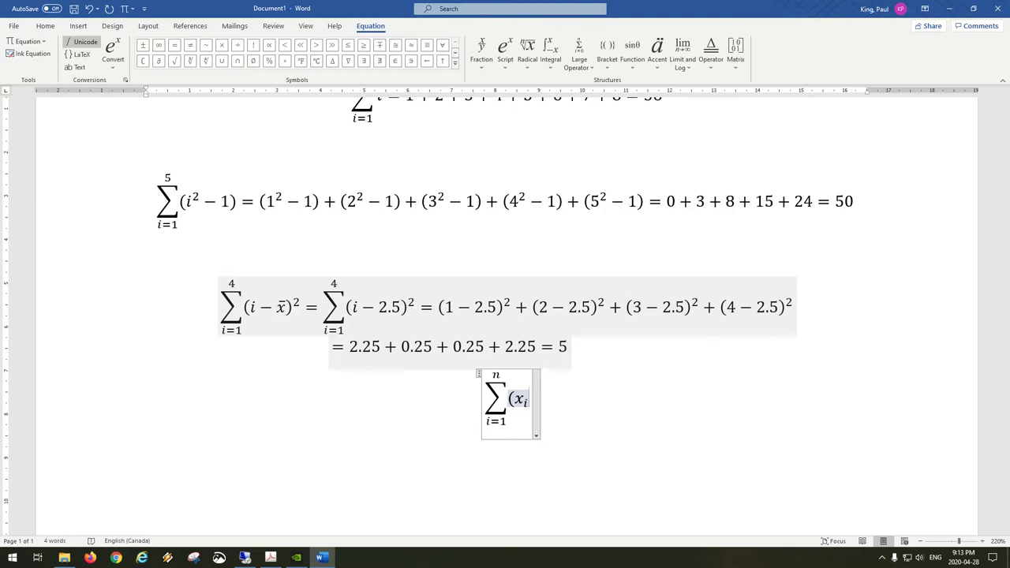
text(-)
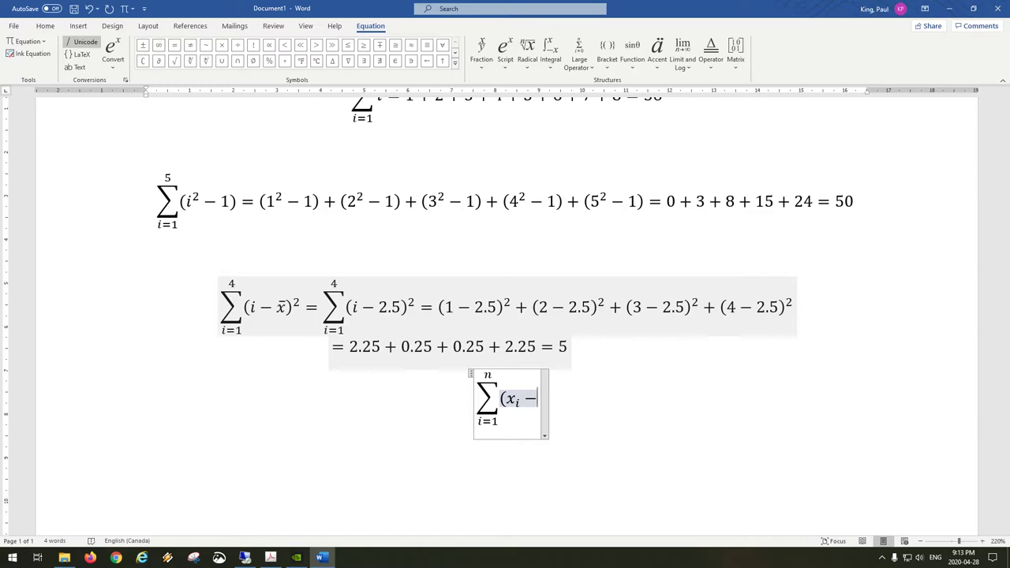
text(x)
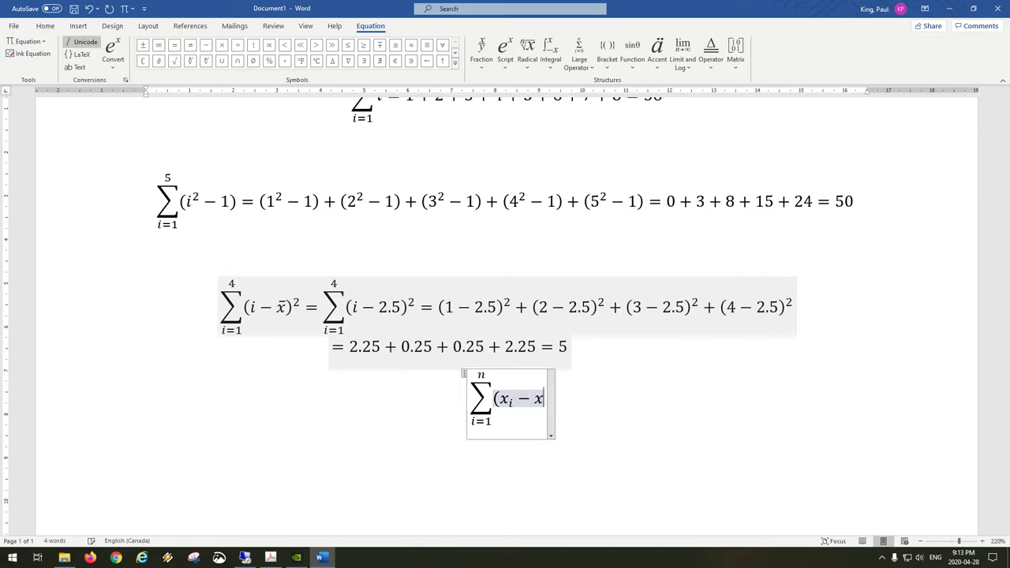
text())
Add a bar accent over the second x in the new summation's bracket
key(Left)
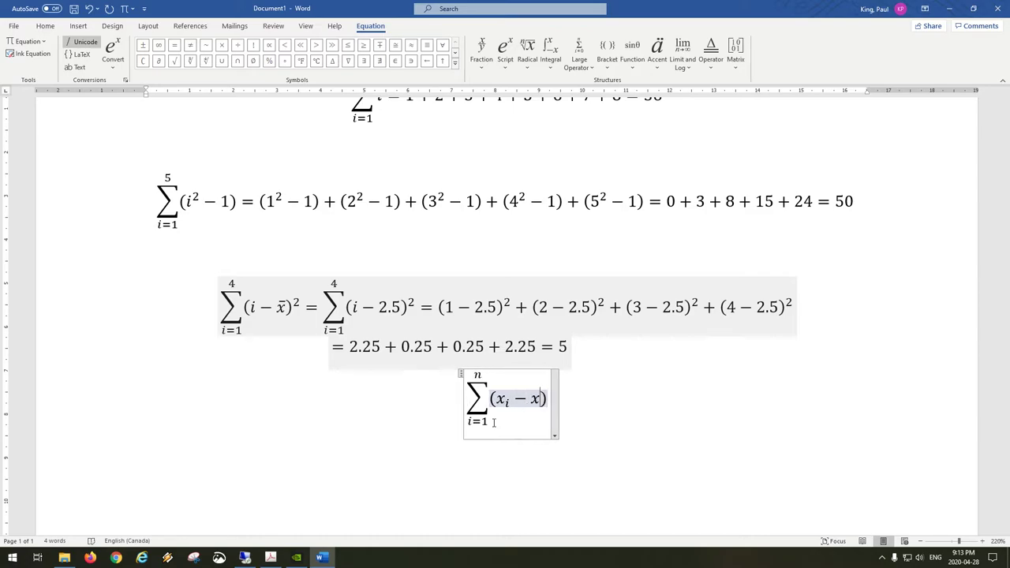
key(shift+Left)
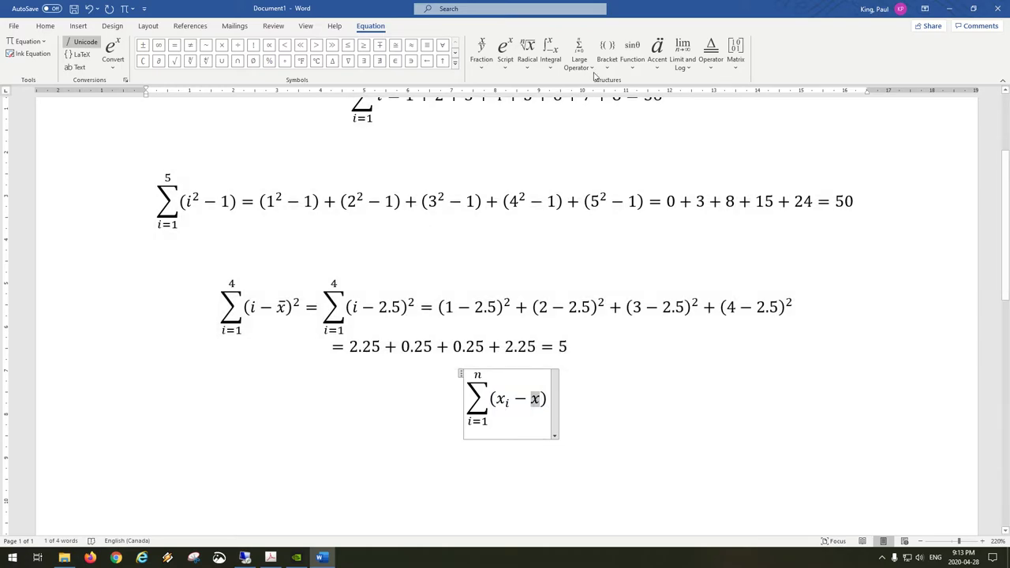
click(663, 53)
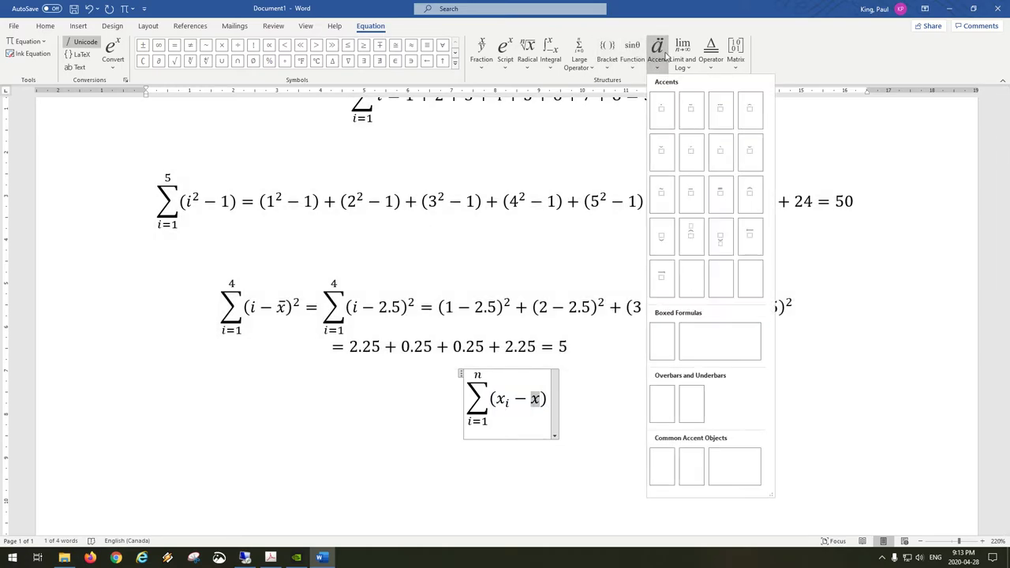
click(692, 194)
click(551, 399)
text(^2)
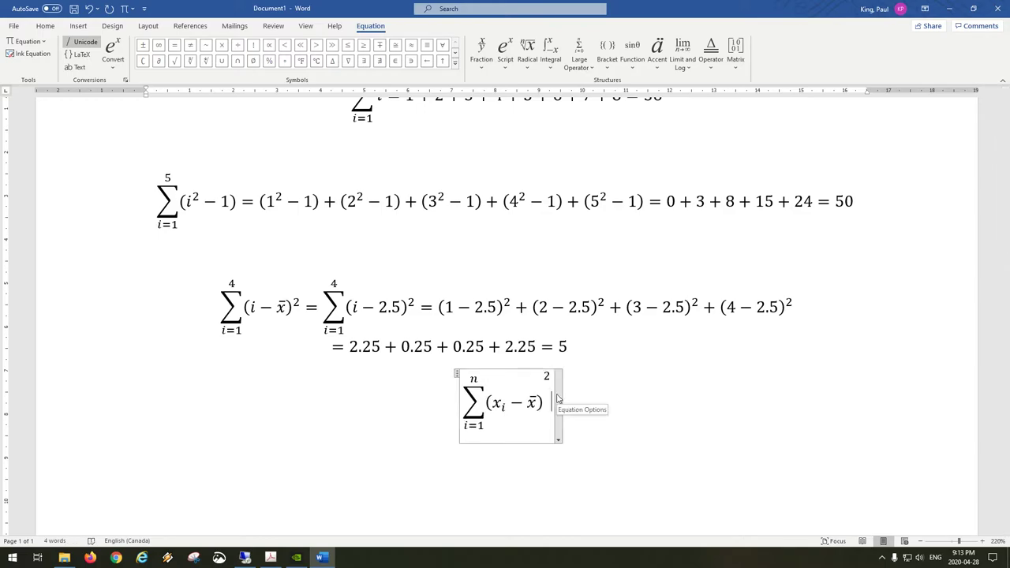
key(BackSpace)
key(BackSpace)
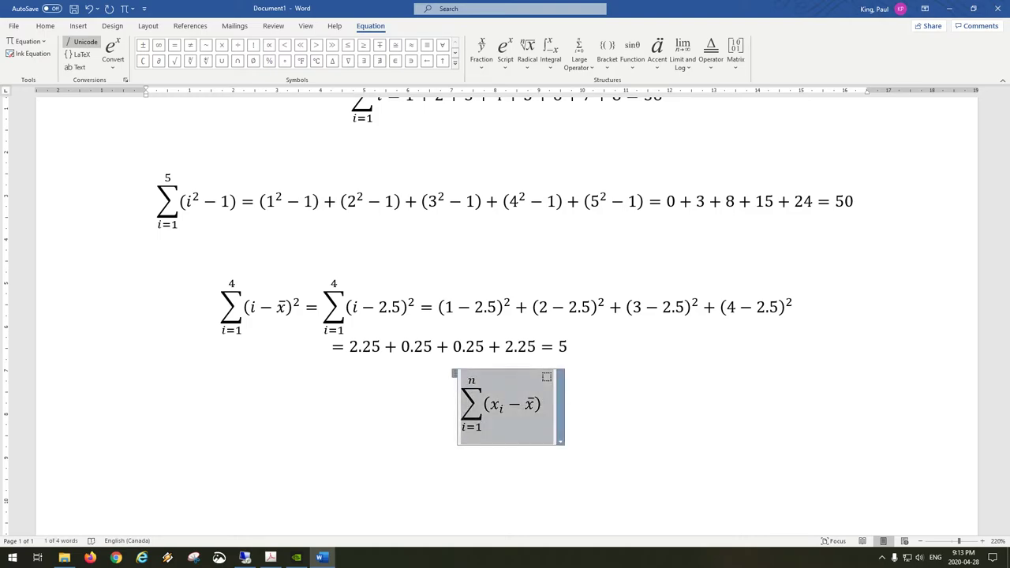
key(Right)
text(^2)
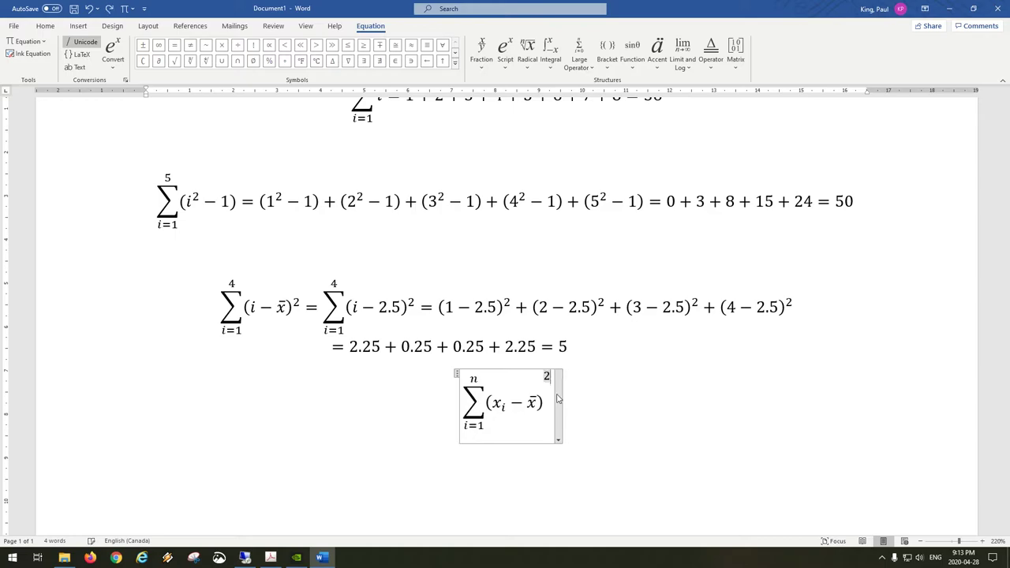
key(BackSpace)
key(BackSpace)
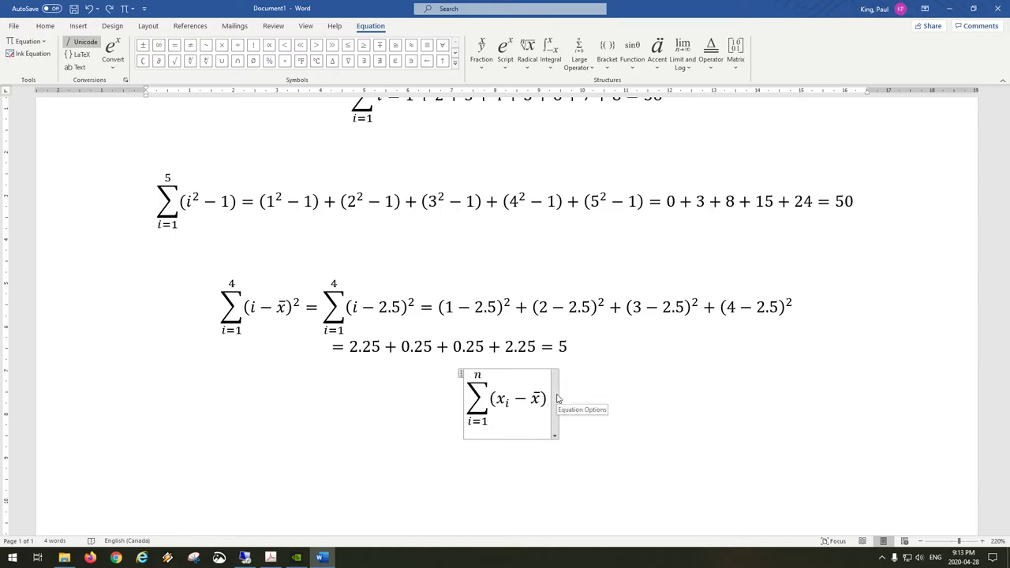
Square the bracket (xᵢ − x̄) in the new summation and divide the whole sum by n as a fraction
key(BackSpace)
text(^2)
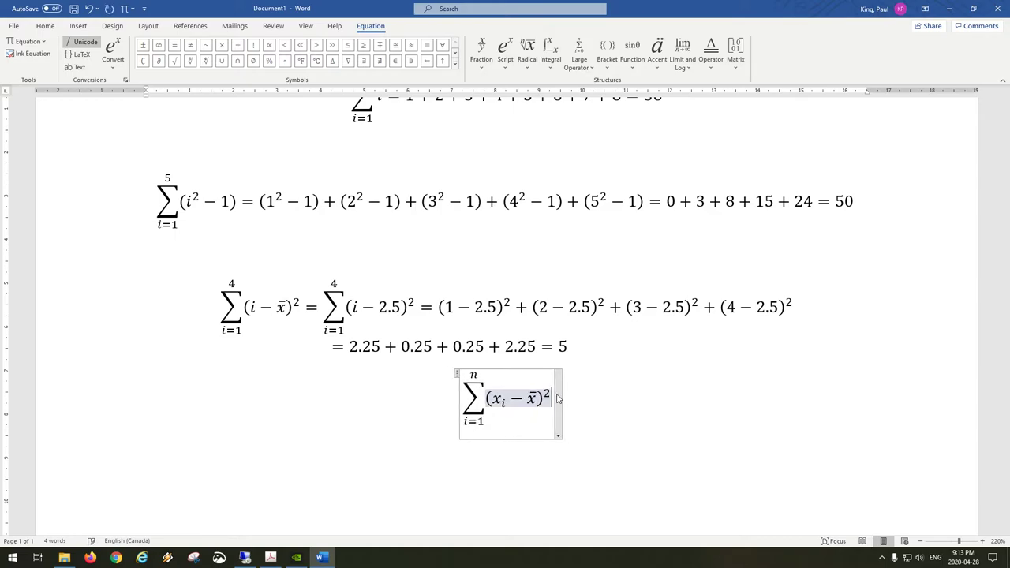
key(Right)
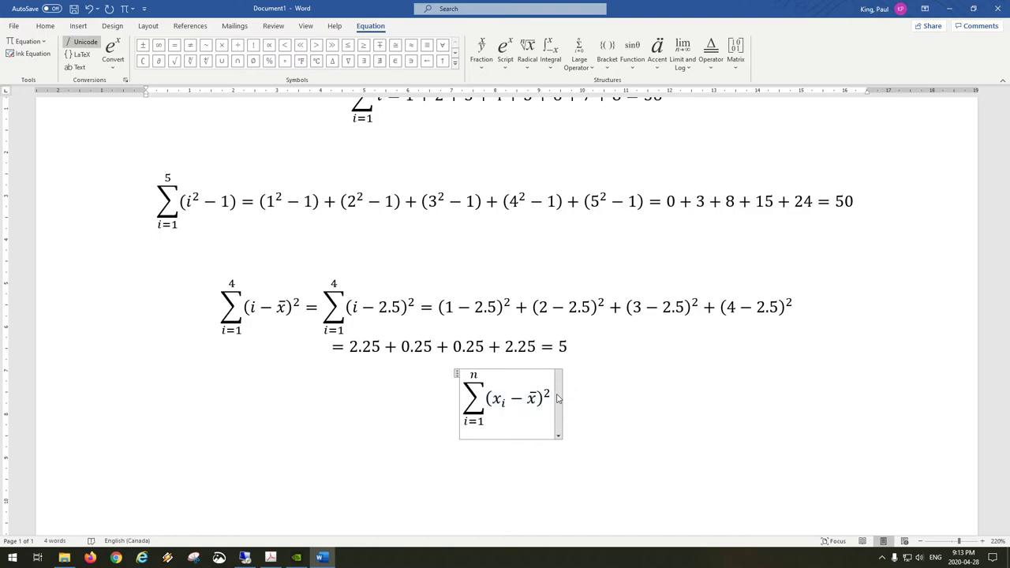
text(/)
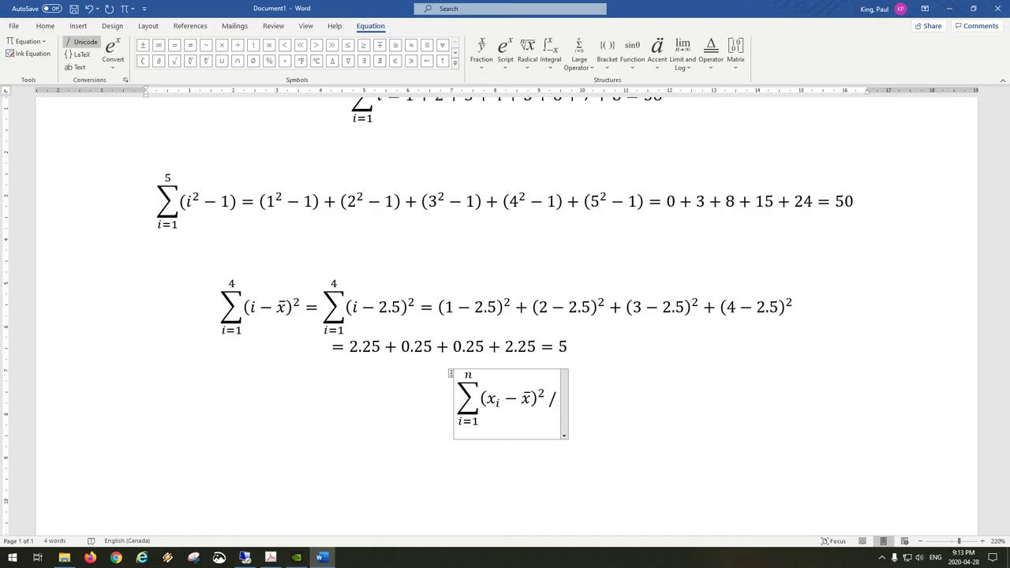
text(n)
key(space)
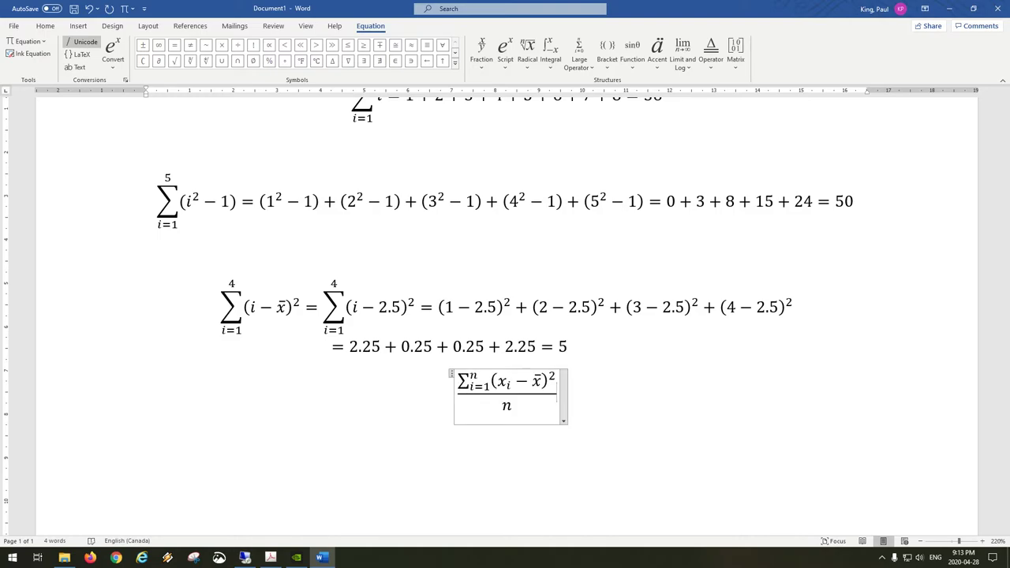
Put σ² = in front of the fraction
click(457, 392)
text(\)
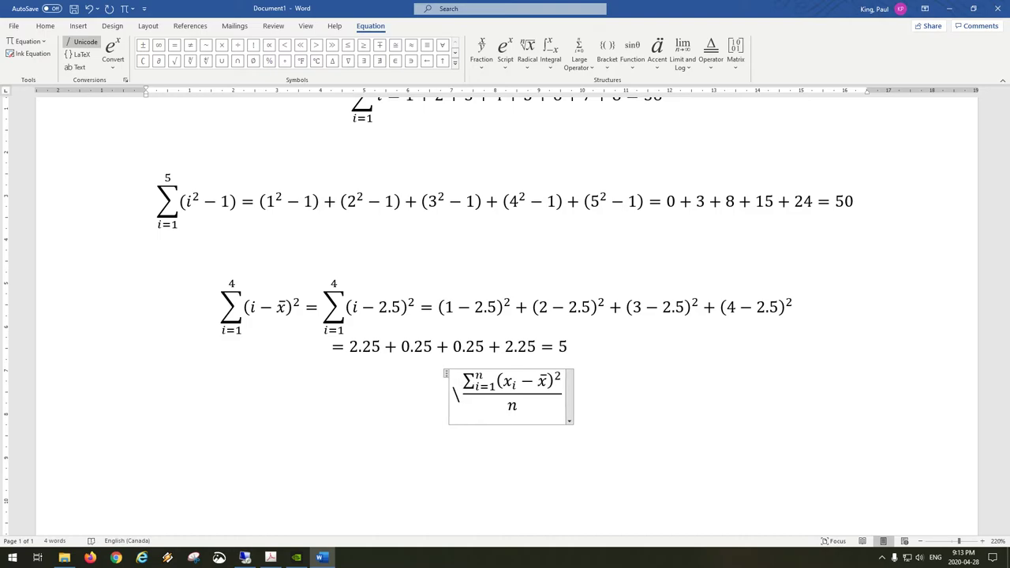
text(sigma)
text( ^2 )
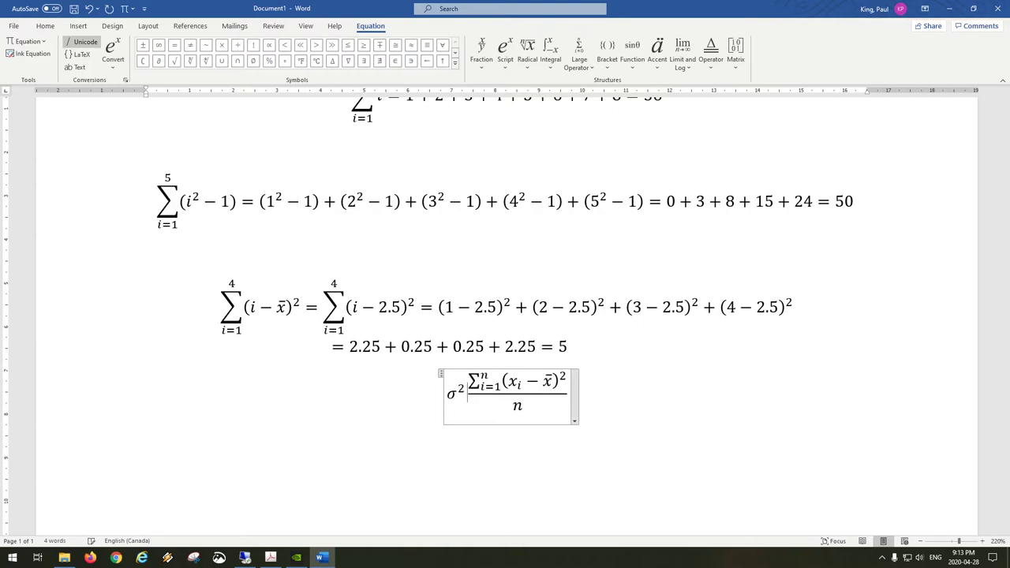
text(=)
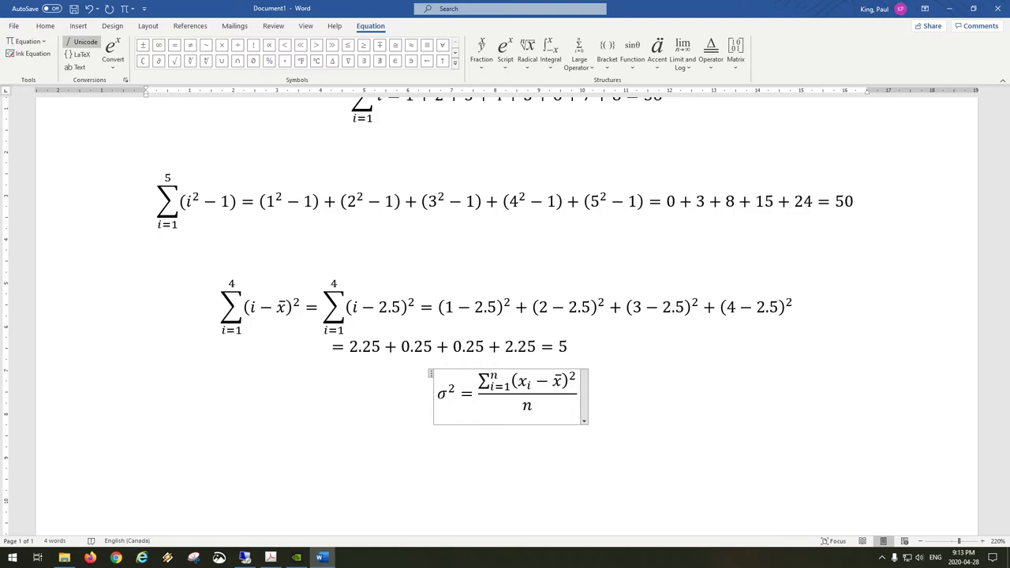
Leave the σ² equation and start a new line below it
drag(489, 386, 511, 383)
key(Right)
key(Right)
key(Right)
key(Right)
key(Right)
key(Right)
key(Right)
key(Right)
key(Right)
key(Right)
key(Right)
key(Right)
key(Right)
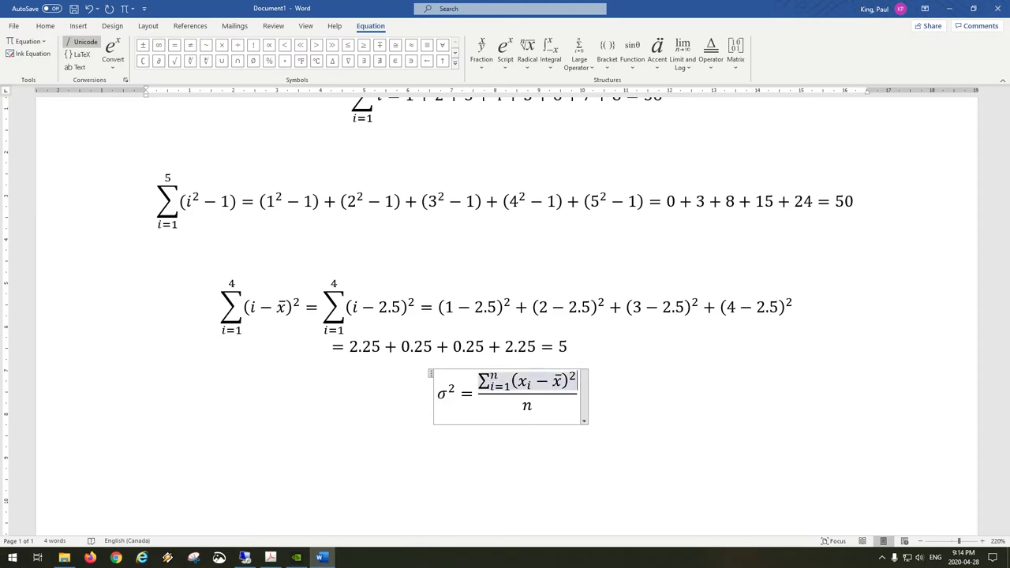
key(Right)
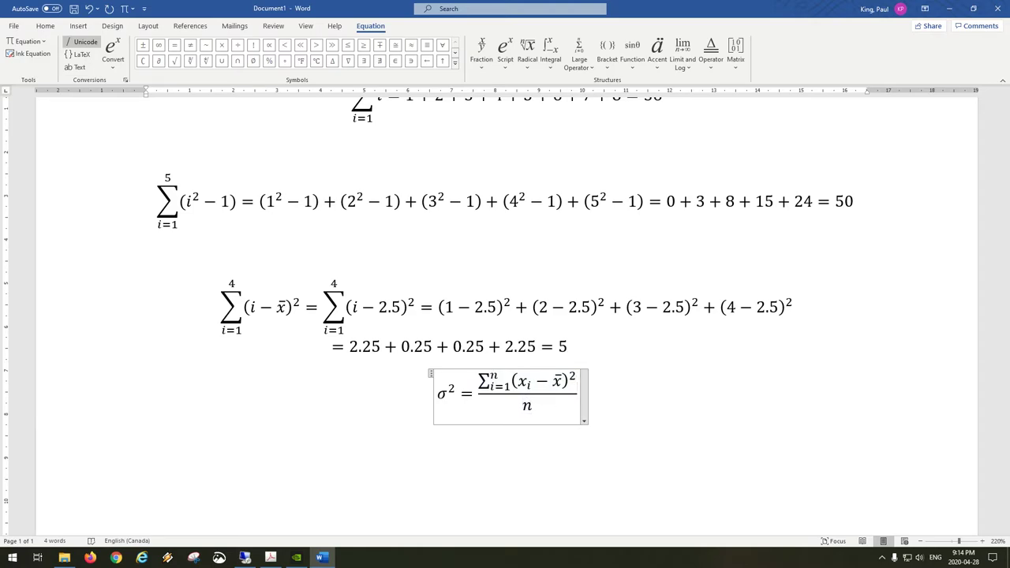
key(Return)
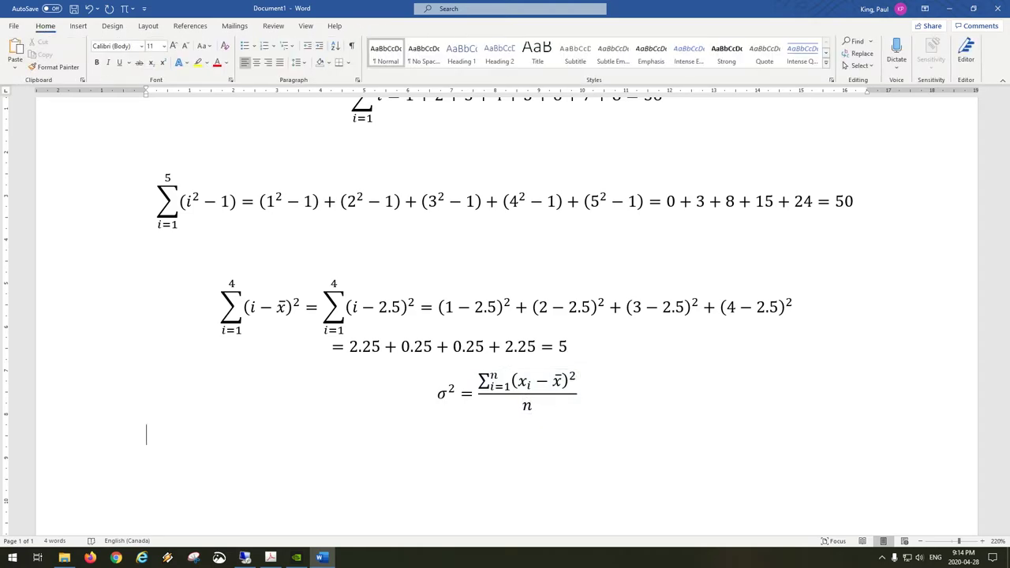
Insert a new equation below the σ² equation reading σ = followed by an empty square root
click(581, 392)
drag(576, 392, 447, 400)
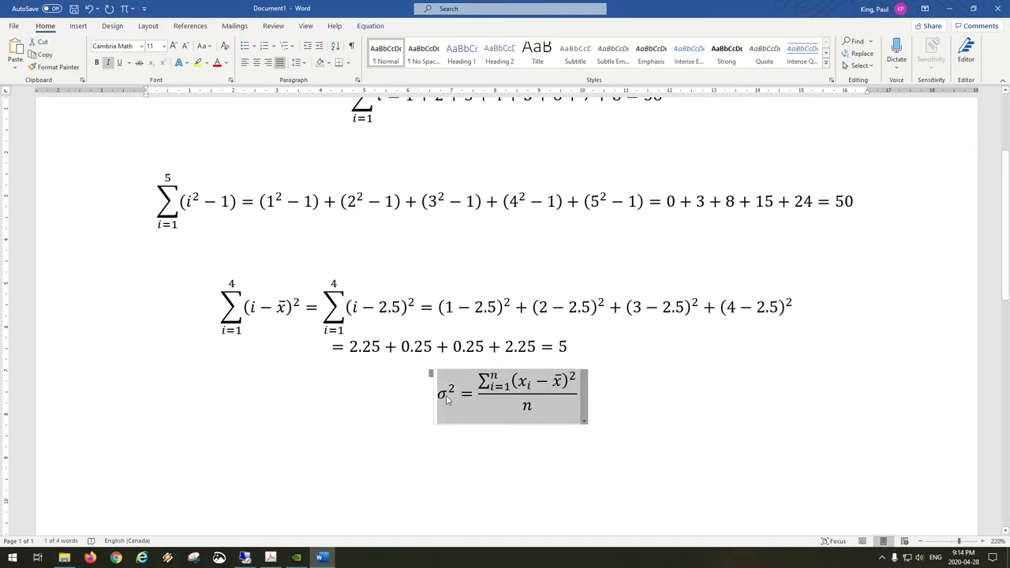
click(488, 477)
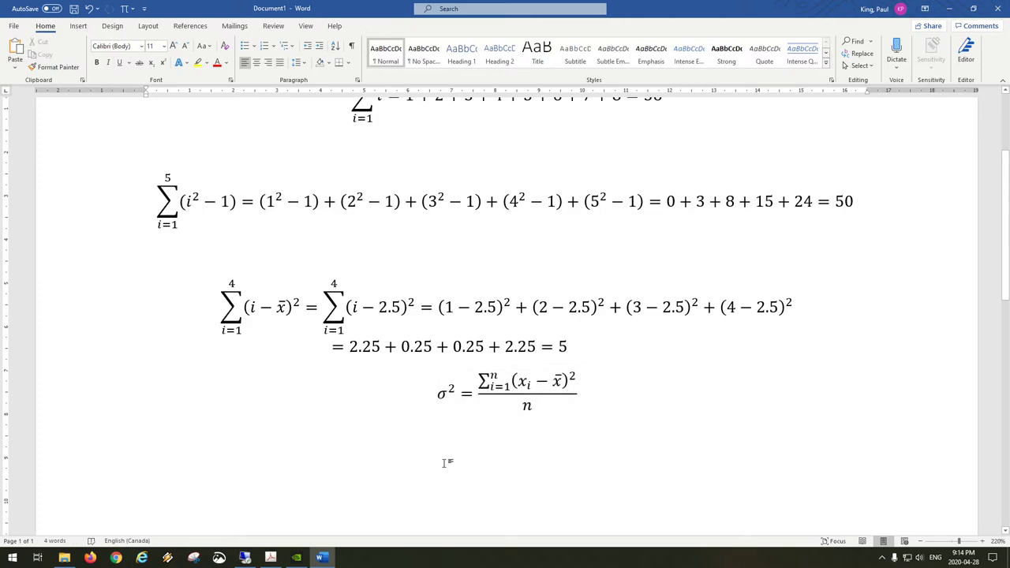
click(123, 8)
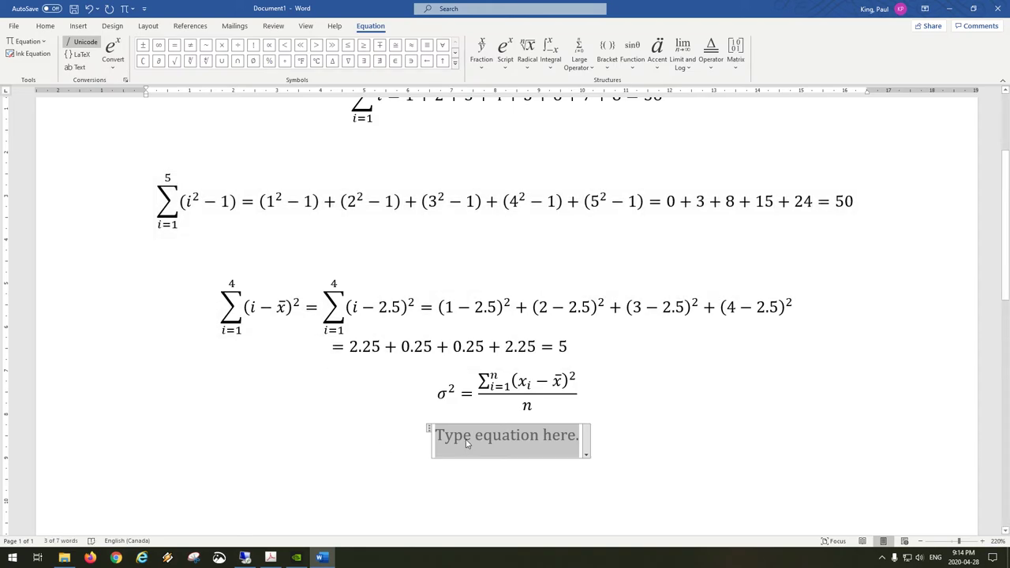
text(\si)
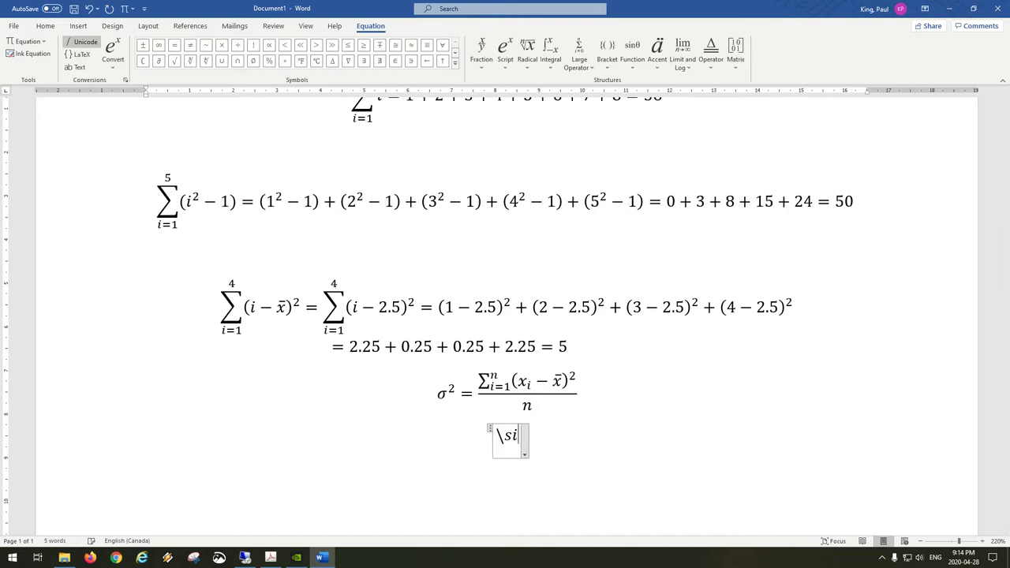
text(gma =)
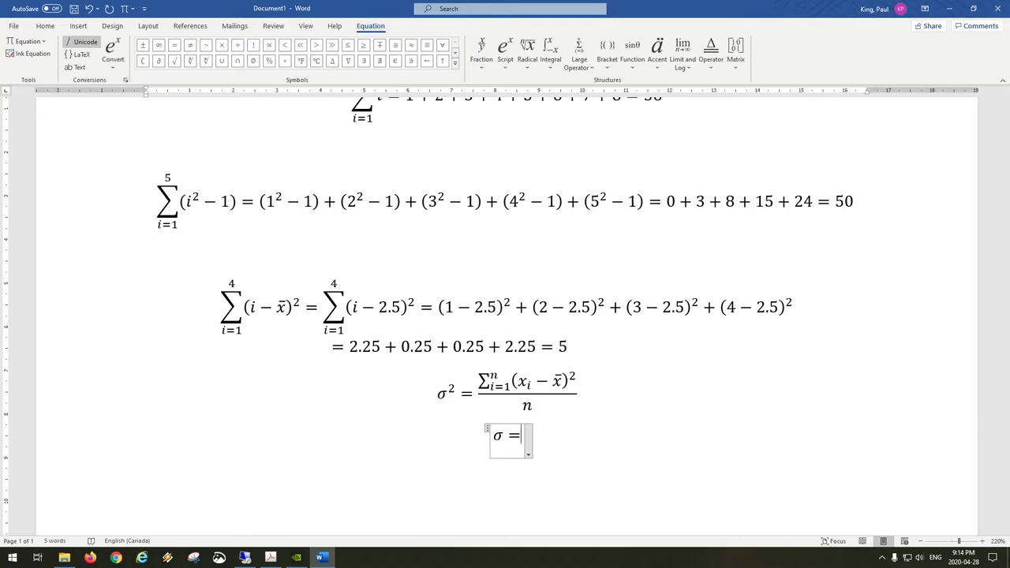
text(\sqrt)
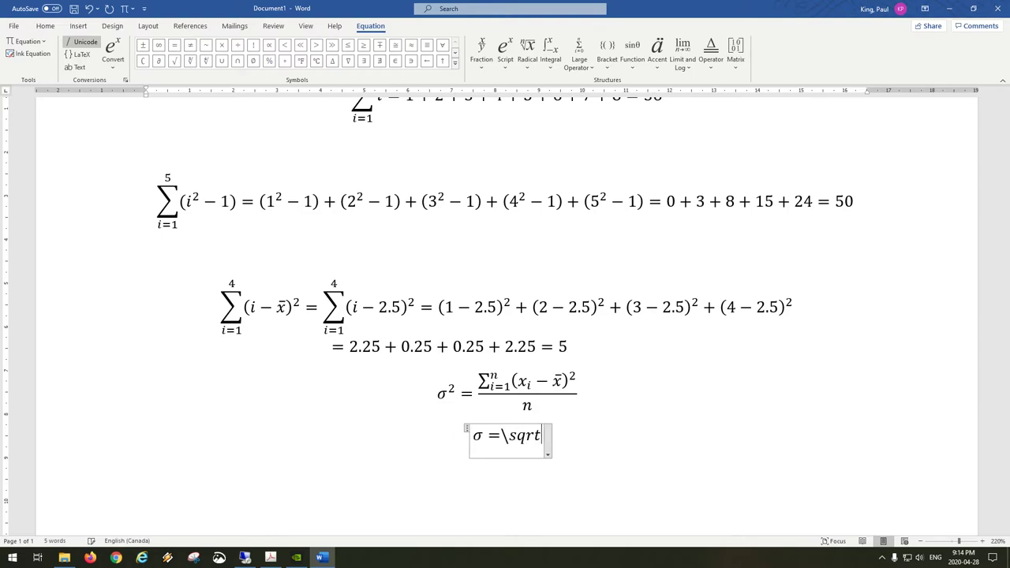
key(space)
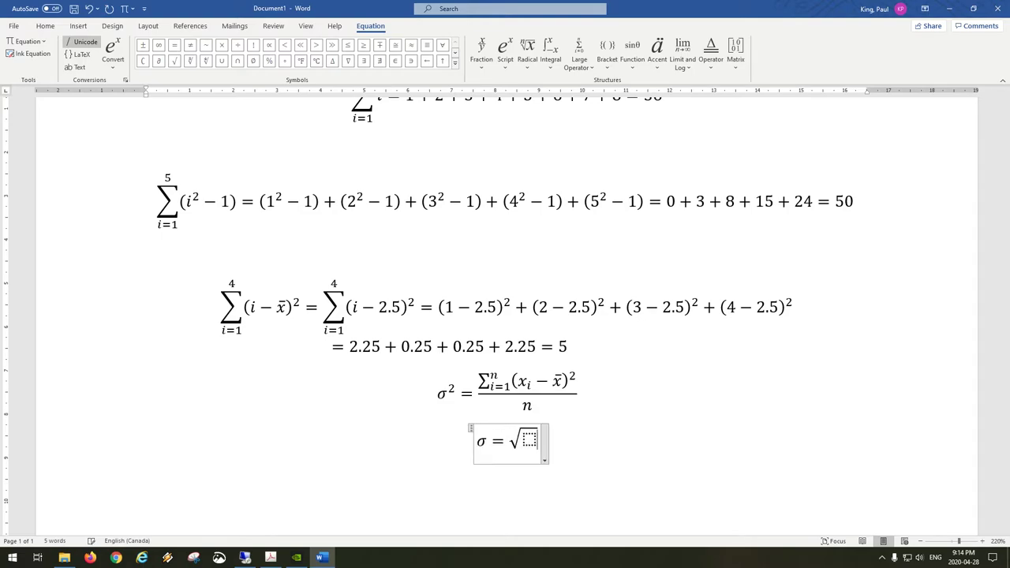
Copy the fraction from the σ² equation into the square root of the σ equation
key(Up)
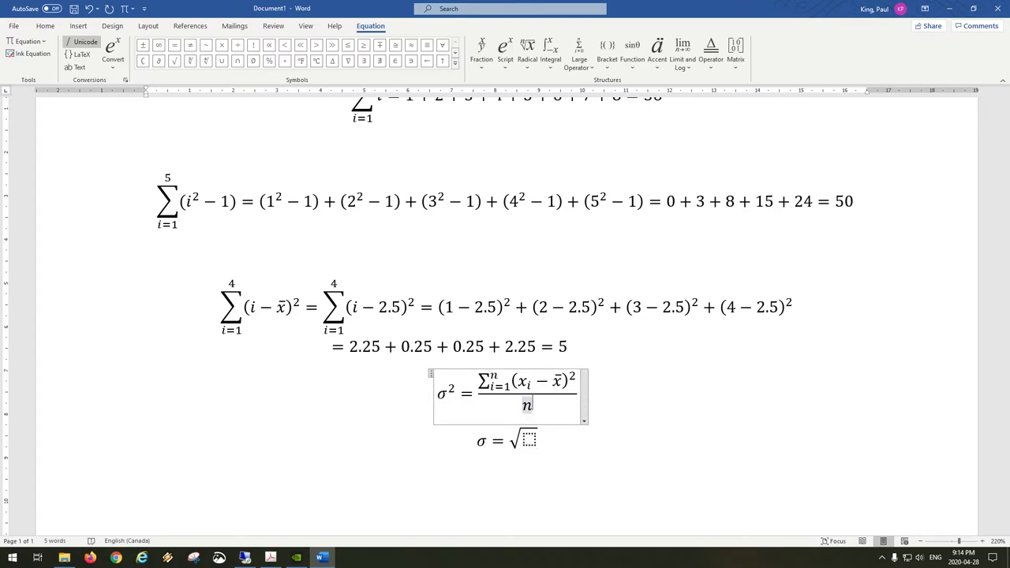
key(shift+Left)
key(shift+Left)
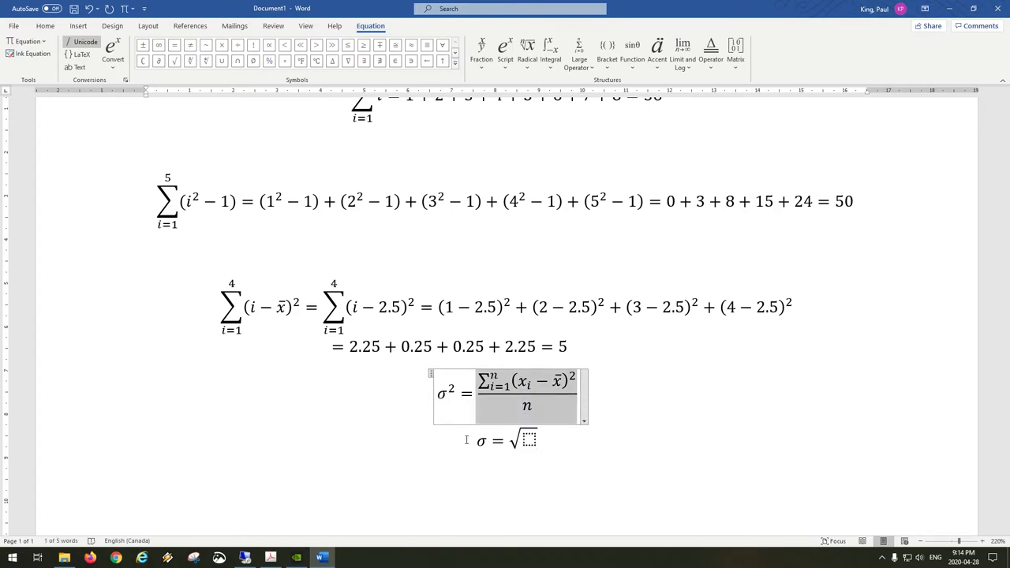
click(466, 439)
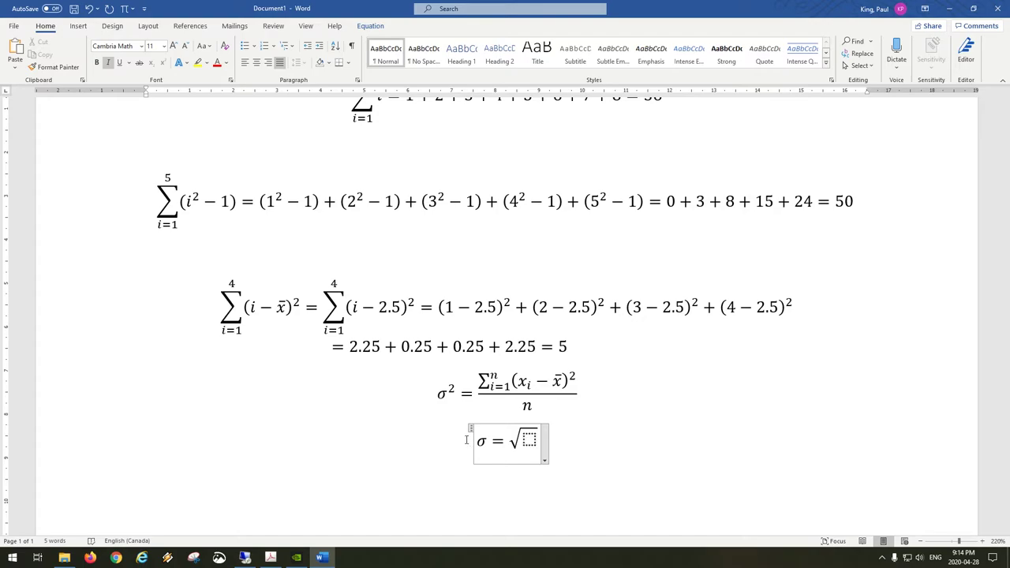
key(ctrl+v)
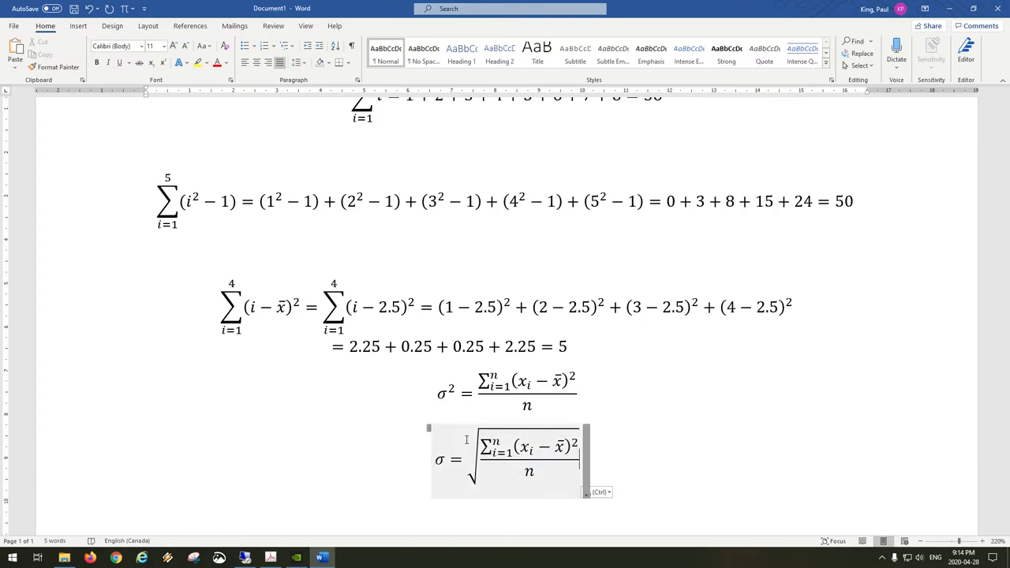
key(Up)
key(Up)
key(Down)
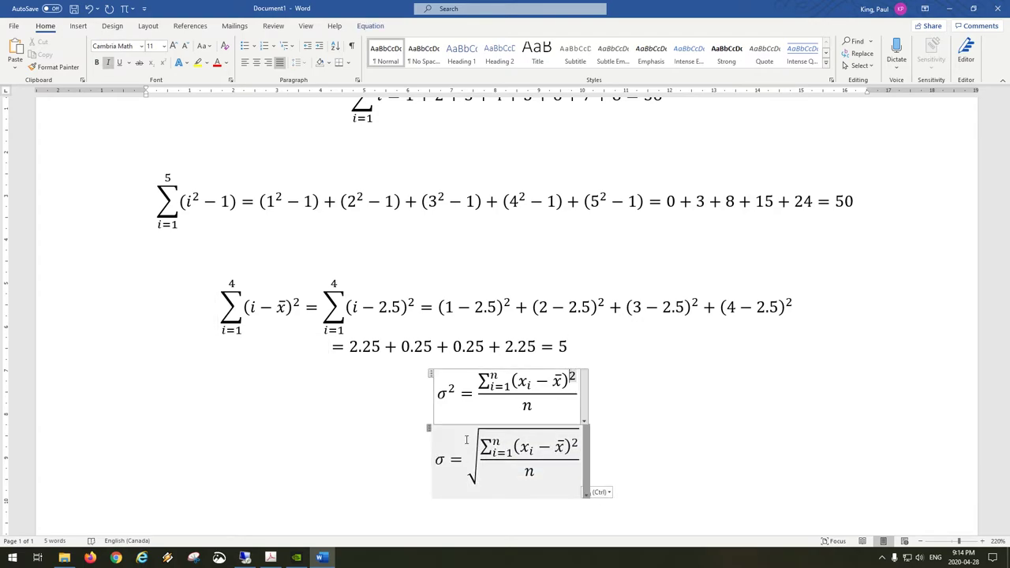
key(shift+Left)
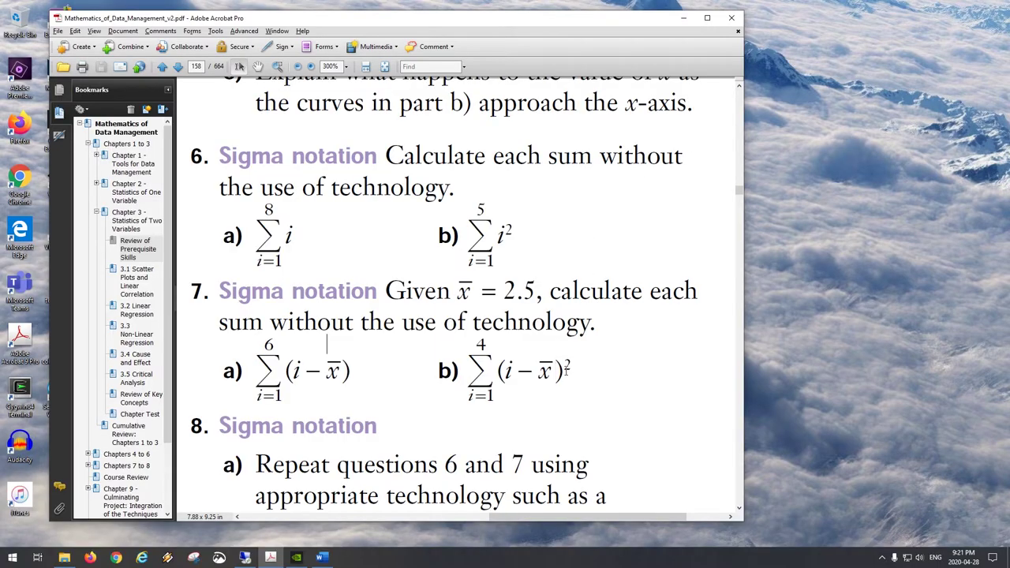
Switch to the textbook PDF in Adobe Acrobat, review sigma notation question 7 b) and move further down the document
drag(566, 369, 473, 380)
scroll(476, 396, down, 1)
scroll(477, 396, down, 3)
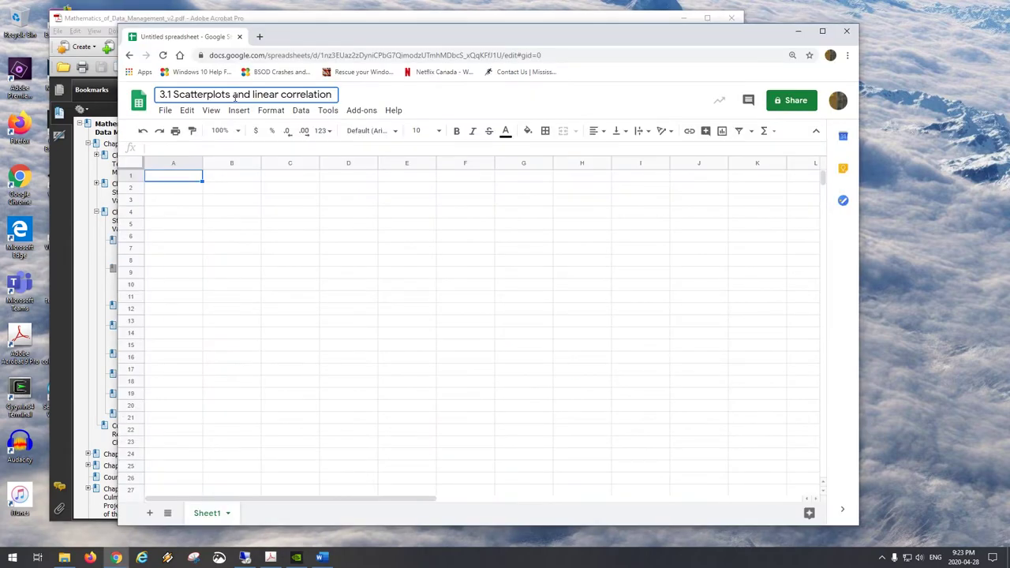
Switch to Google Sheets, name the spreadsheet 3.1 Scatterplots and linear correlation, and fit its window beside the textbook's data table
click(371, 216)
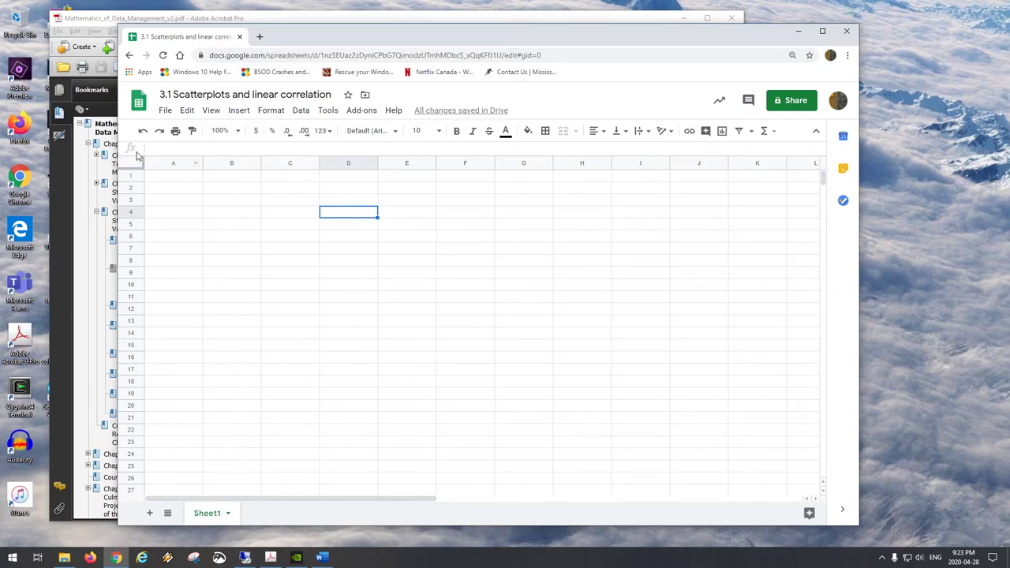
drag(119, 229, 461, 229)
drag(505, 32, 630, 30)
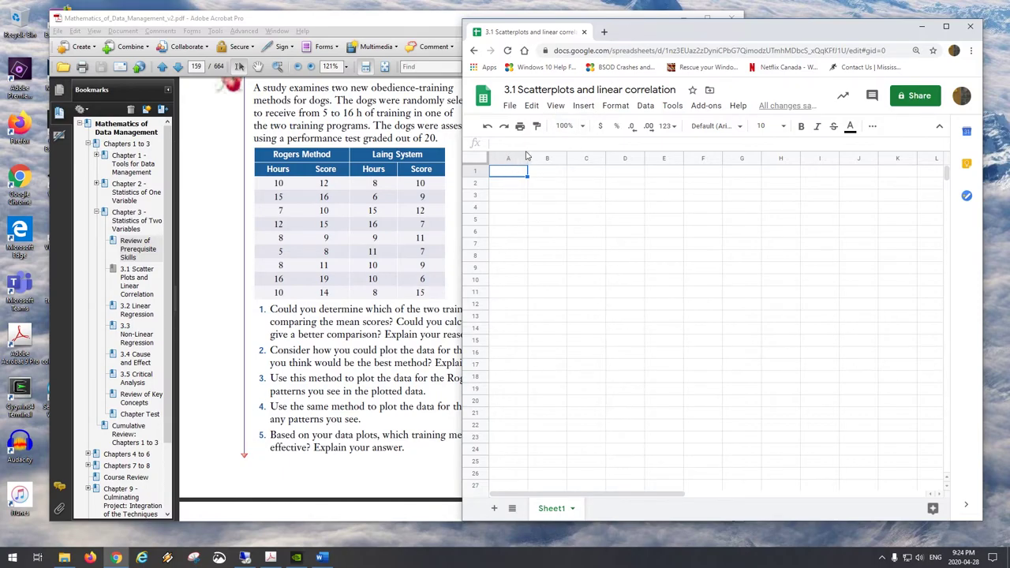
Narrow column A slightly and enter the heading Rogers method in A1 with Hrs and Score in A2:B2
drag(527, 155, 524, 154)
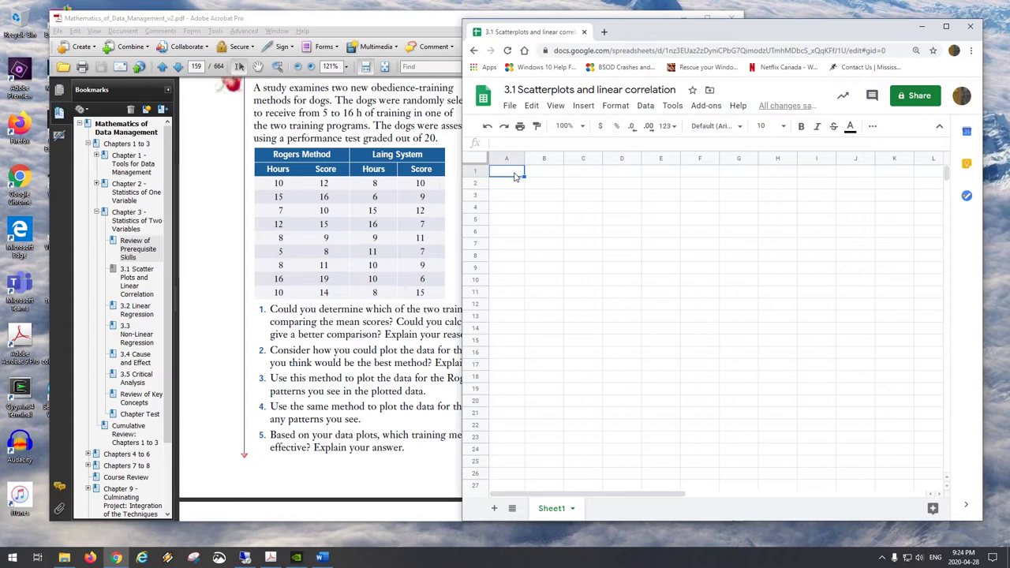
text(Rogers met)
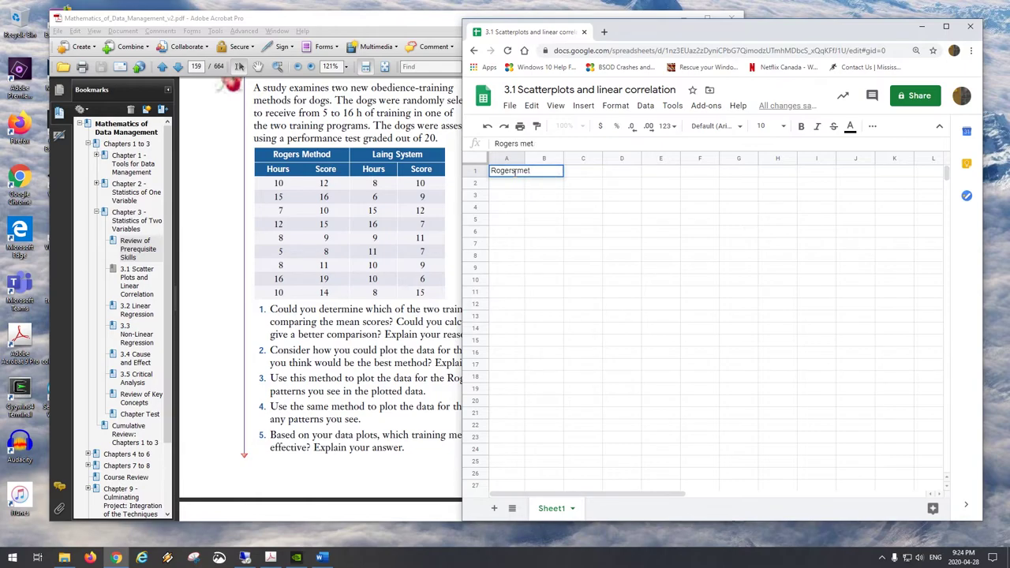
text(rhod)
key(Return)
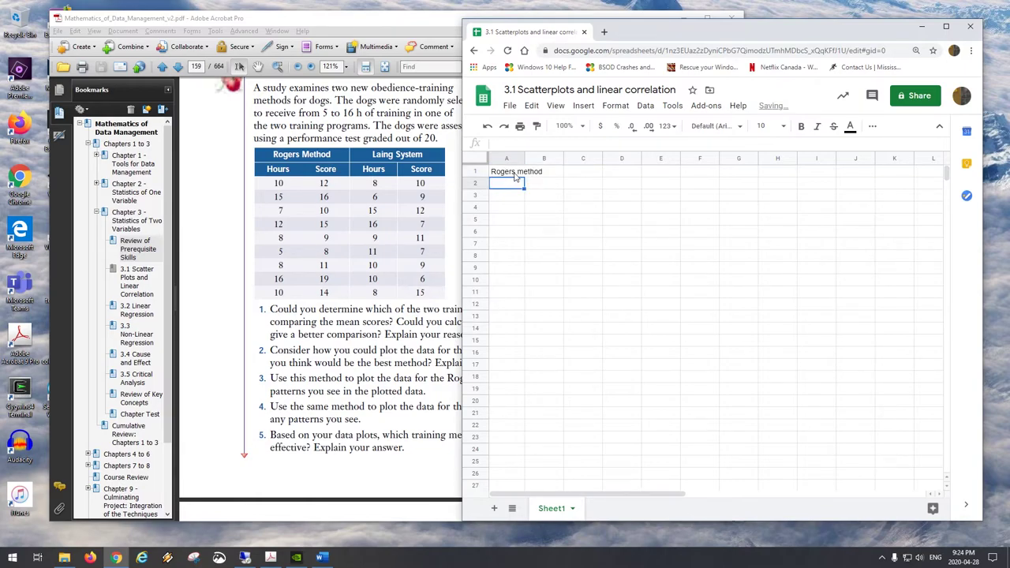
text(Hrs)
key(Tab)
text(Score)
key(Tab)
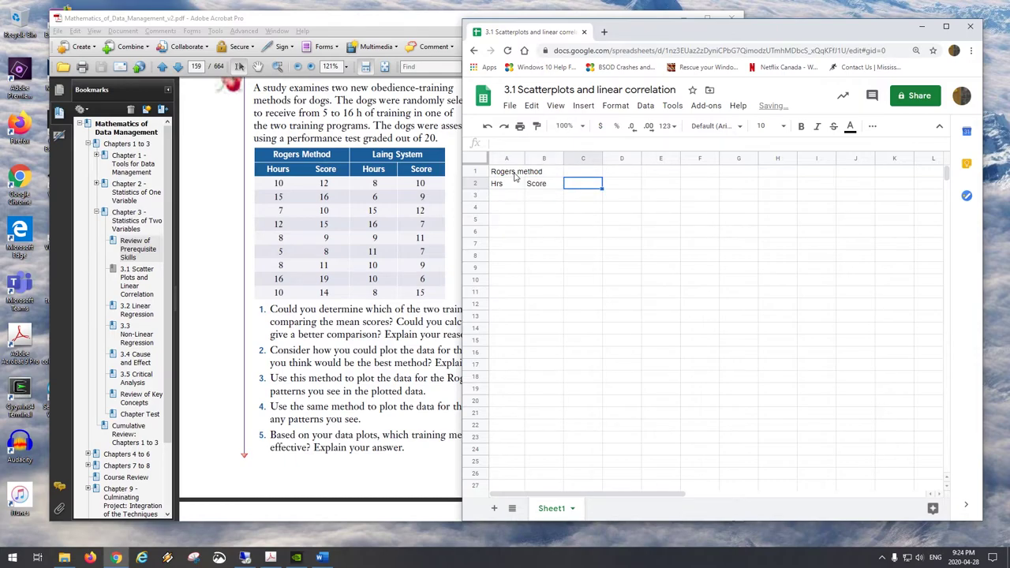
Enter the heading Laing System in C1 with Hrs and Score in C2:D2
key(Up)
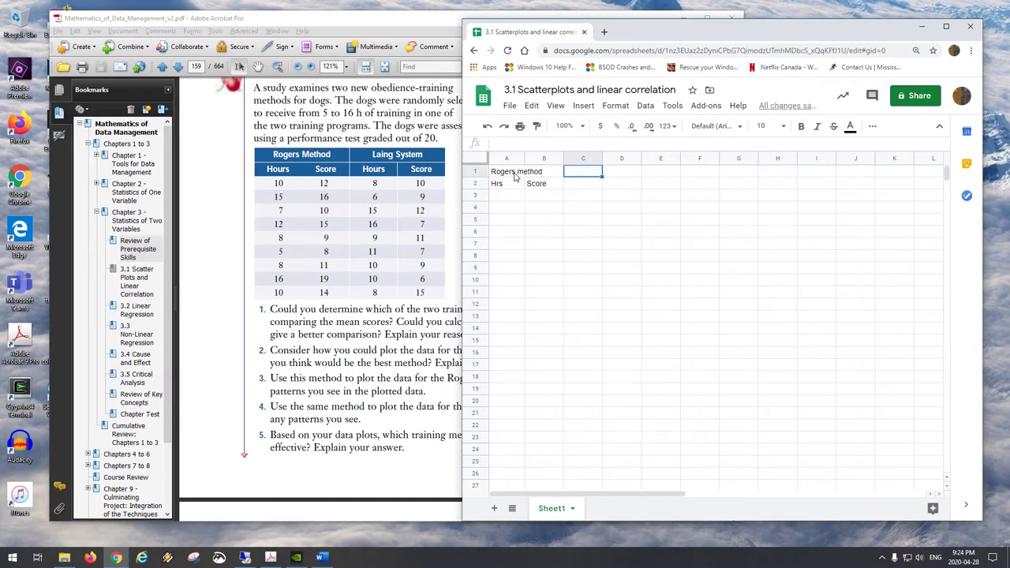
text(Laing System)
key(Return)
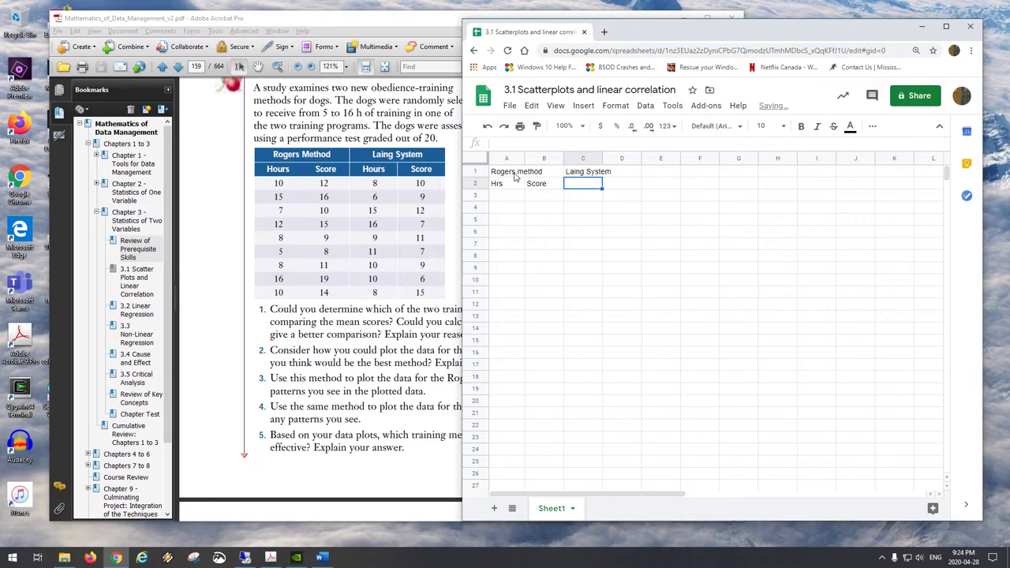
text(H)
key(BackSpace)
text(Hrs)
key(Tab)
text(Score)
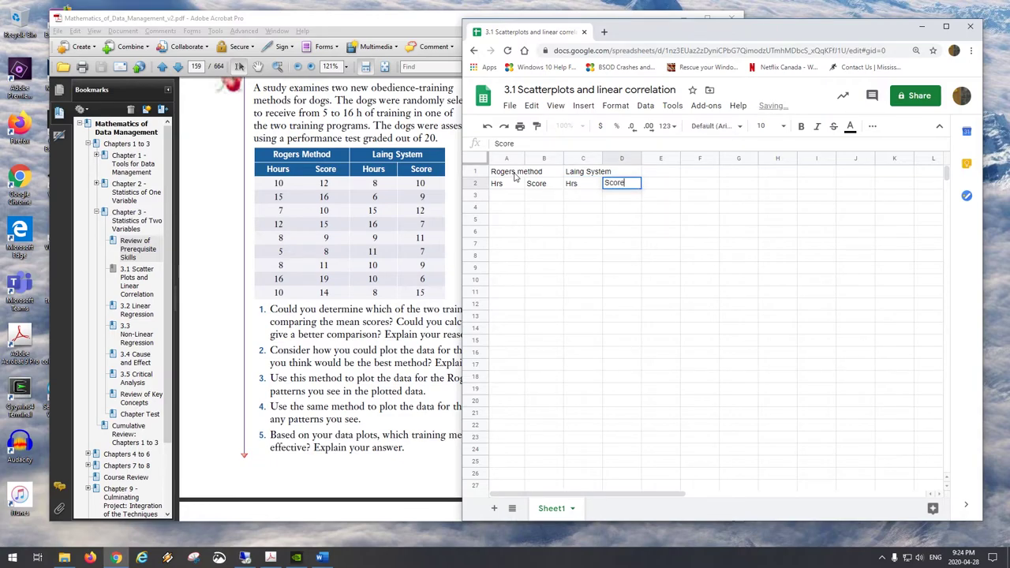
key(Return)
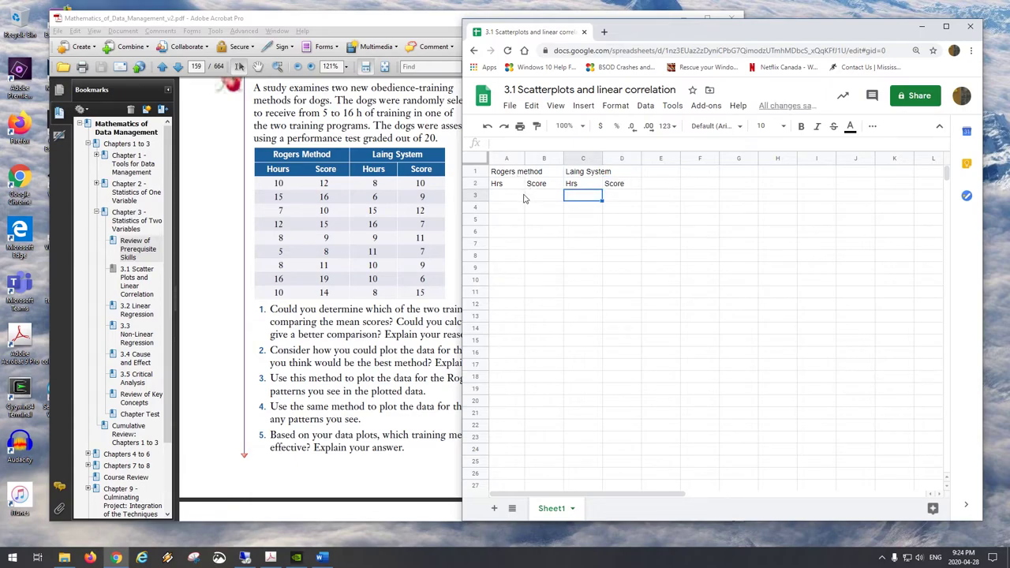
Apply borders to all cells in the range A2:D11
click(521, 199)
drag(514, 183, 614, 184)
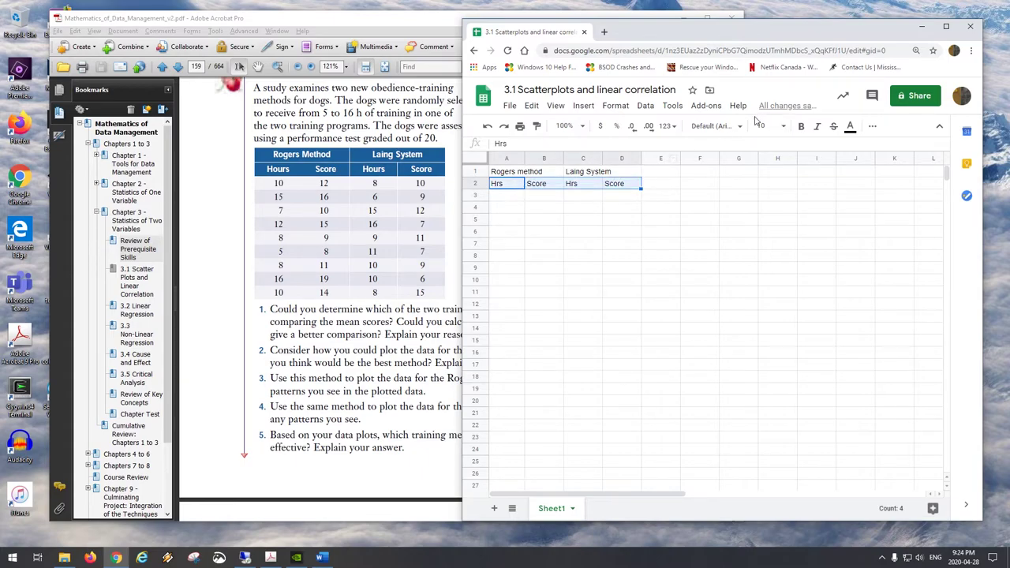
click(506, 188)
drag(508, 193, 624, 292)
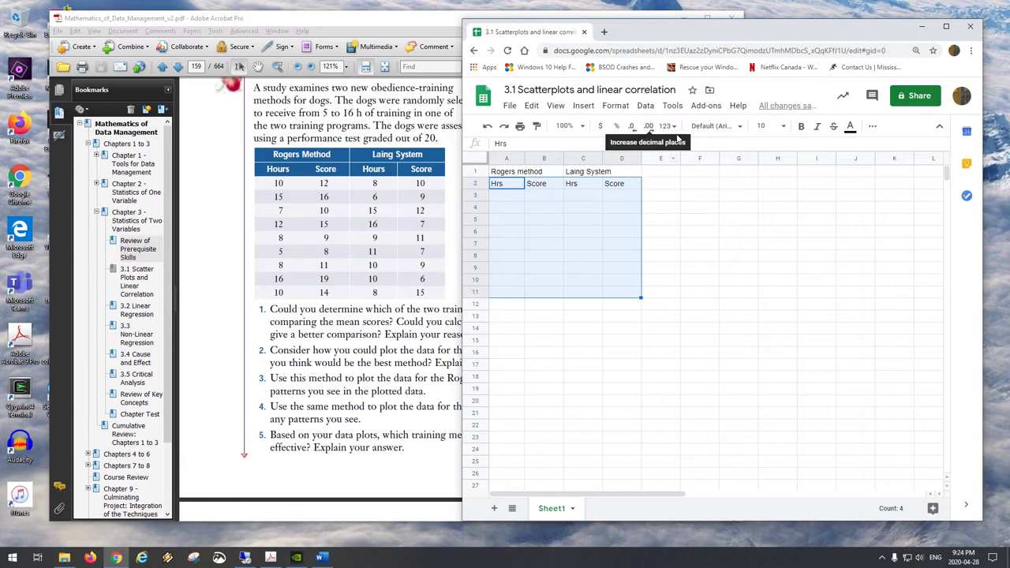
click(871, 127)
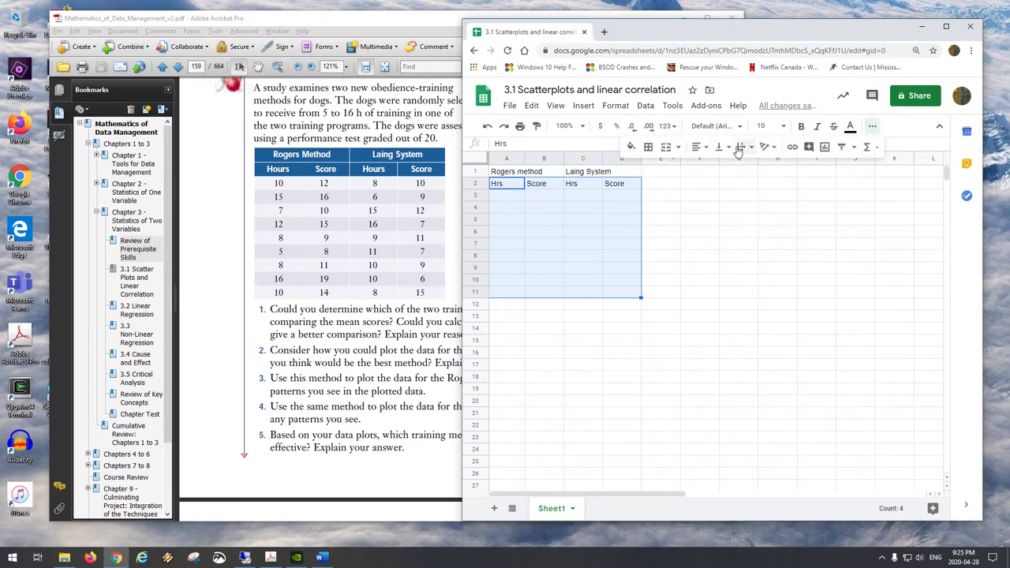
click(648, 149)
click(652, 168)
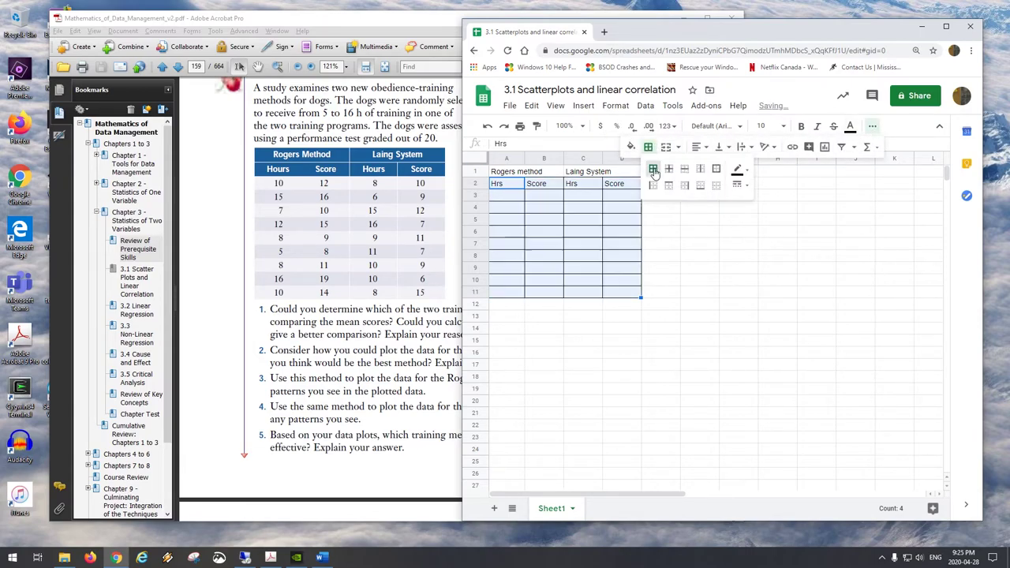
Enter the first two Rogers method data rows: 10 and 12 in A3:B3, 15 and 16 in A4:B4
click(517, 197)
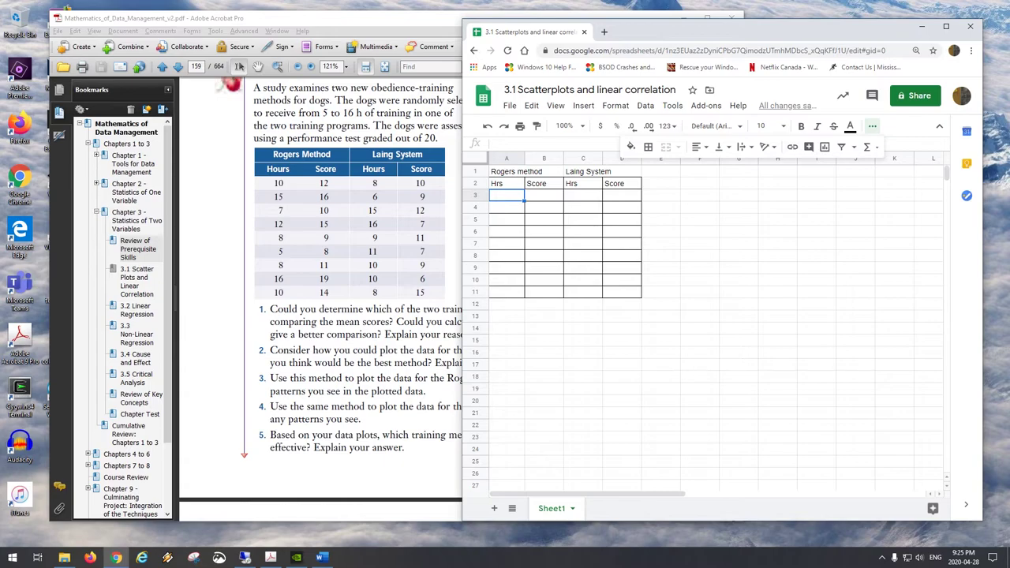
text(10)
key(Tab)
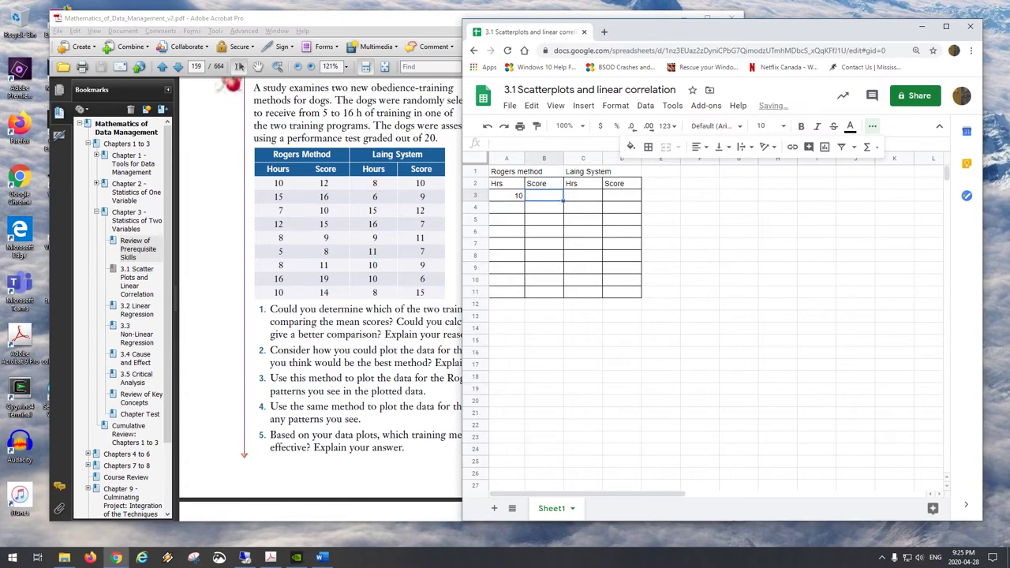
text(12)
key(Return)
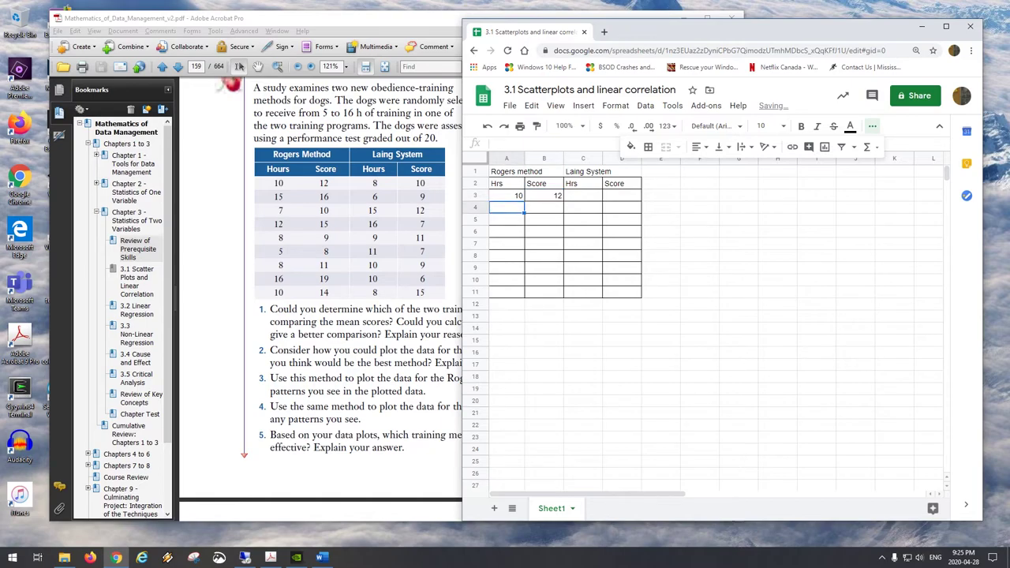
text(15)
key(Tab)
text(16)
key(Return)
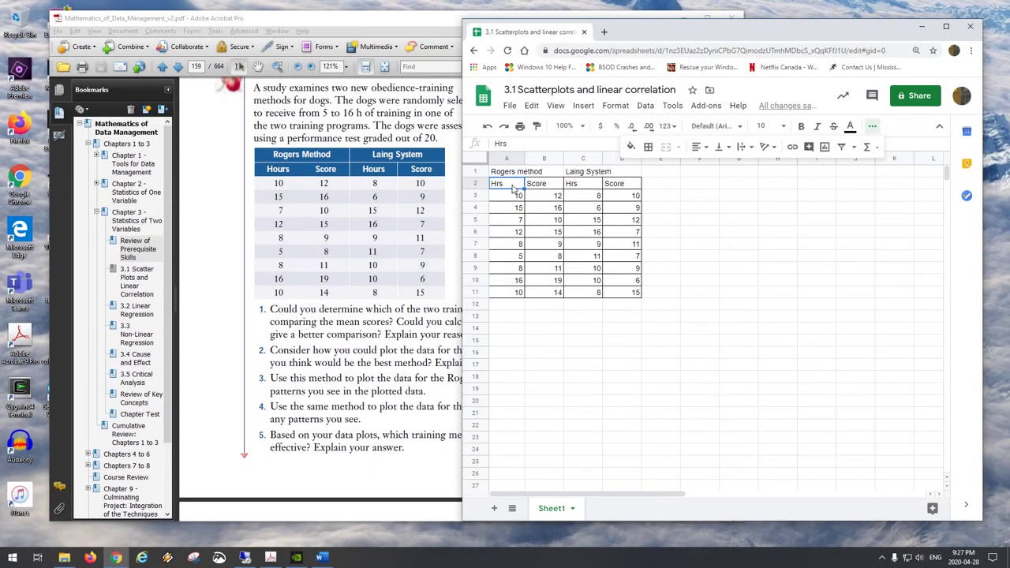
double_click(513, 187)
text((x))
key(BackSpace)
key(BackSpace)
key(BackSpace)
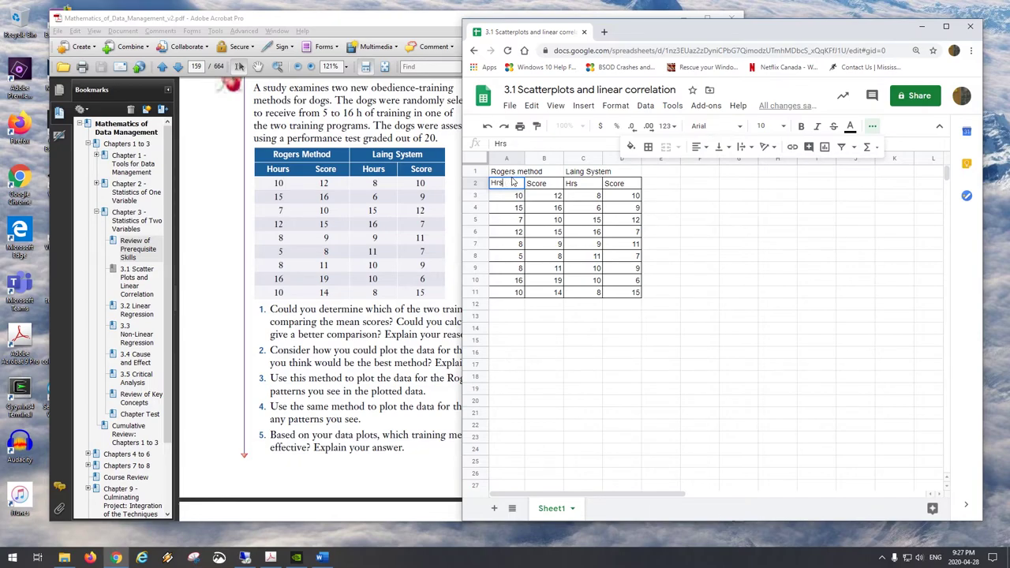
key(Return)
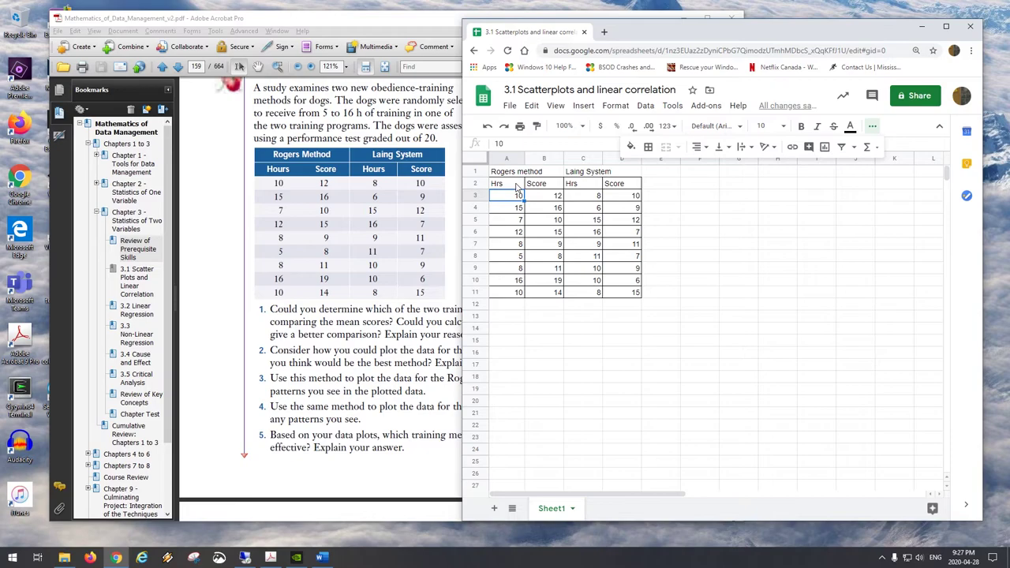
Insert a scatter chart of the Rogers method hours and scores in A2:B11, and close the chart editor
drag(516, 187, 543, 294)
click(786, 221)
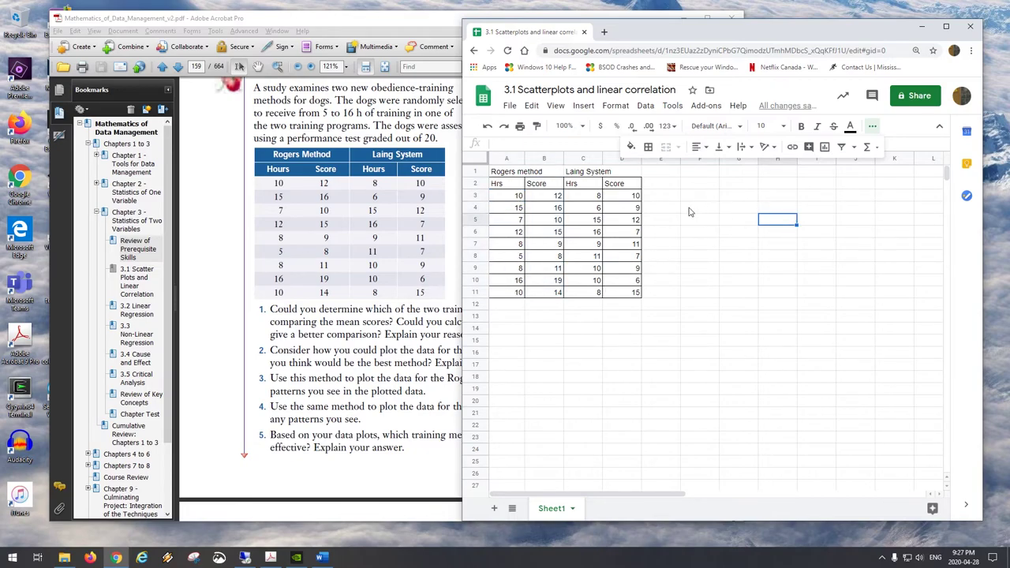
click(873, 126)
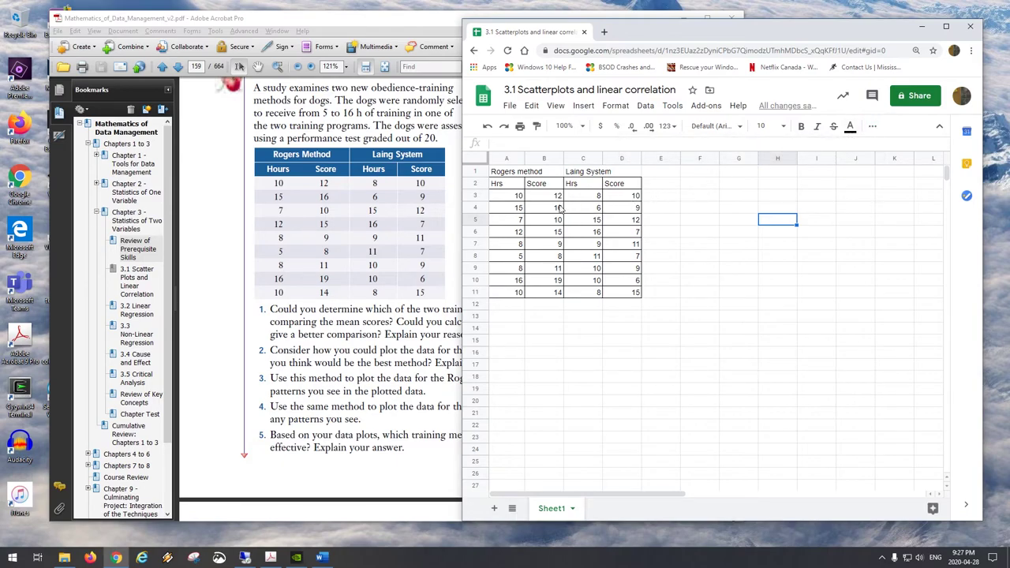
drag(496, 190, 553, 294)
click(584, 106)
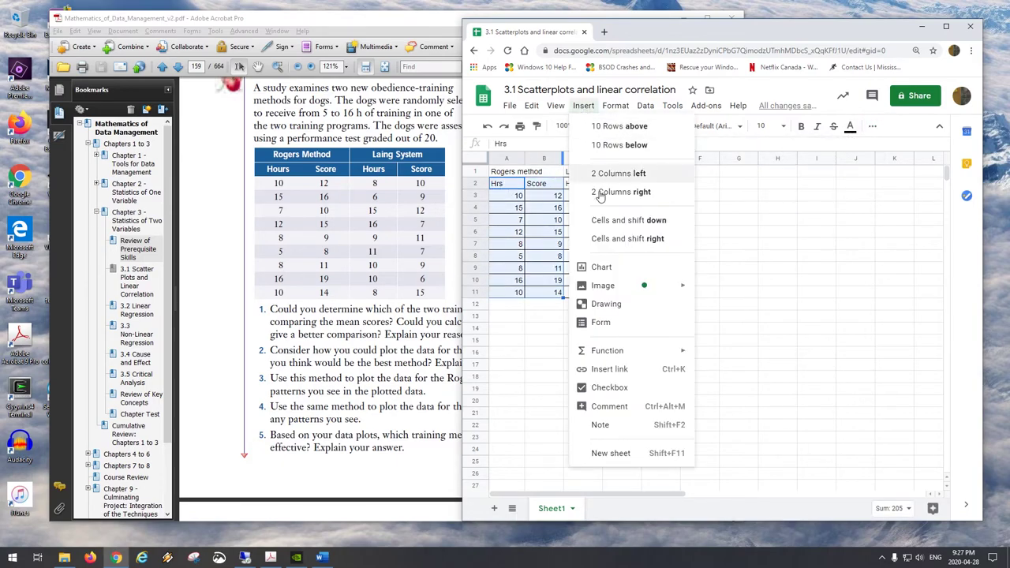
click(599, 269)
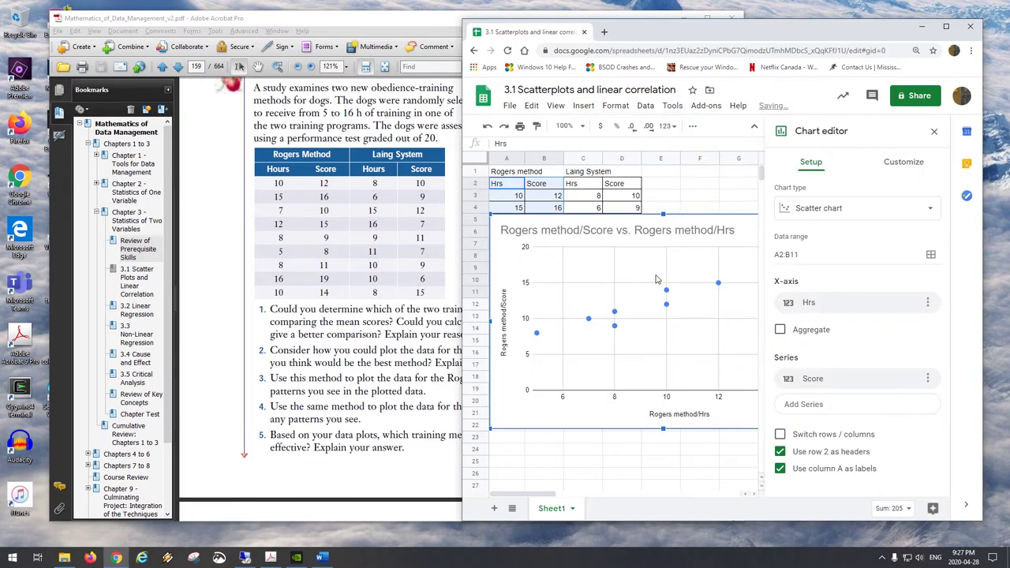
click(934, 131)
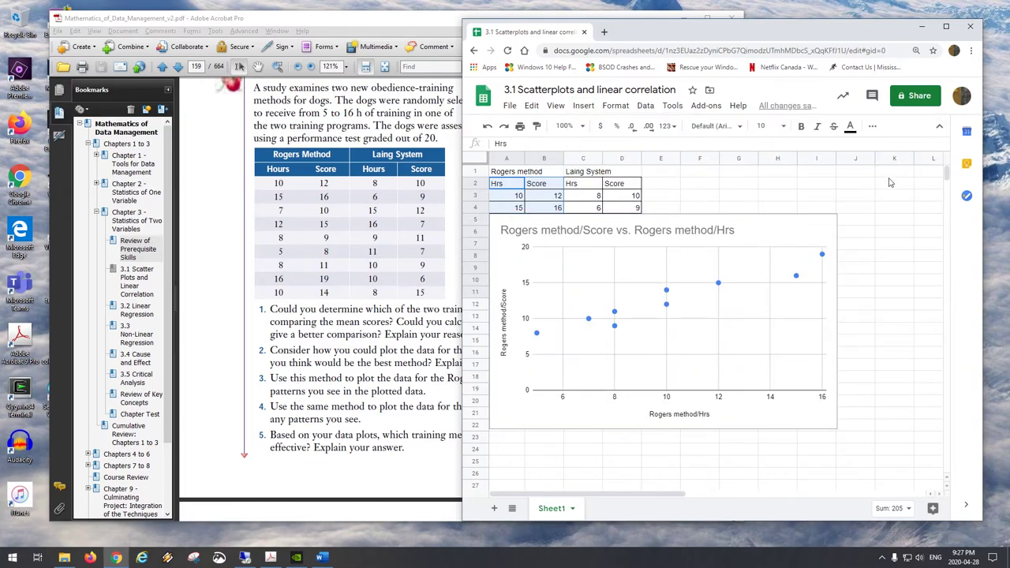
Move the scatter chart below the data table and shrink it so the whole table is uncovered
click(825, 227)
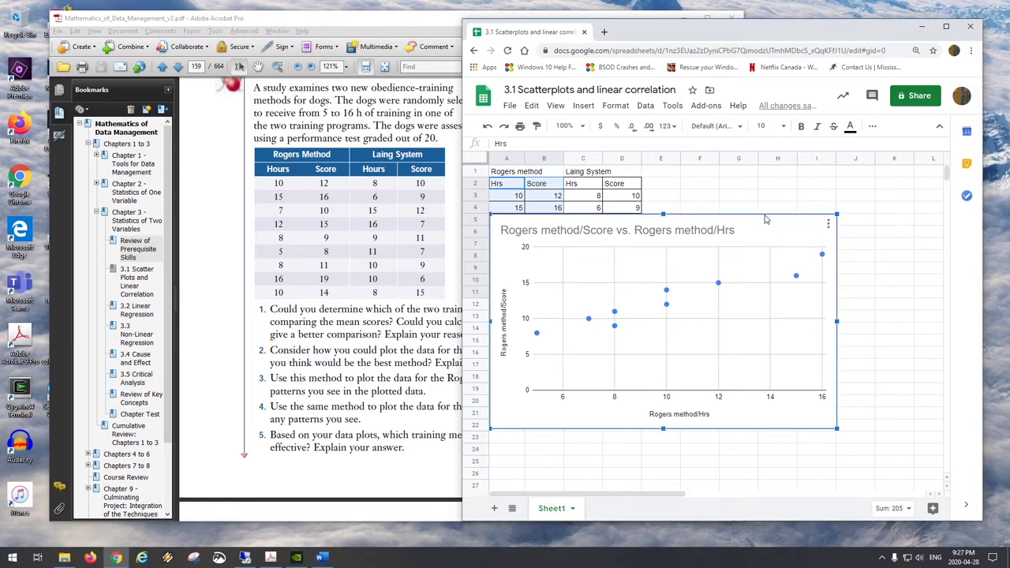
drag(777, 219, 867, 263)
drag(938, 254, 833, 321)
drag(766, 333, 695, 330)
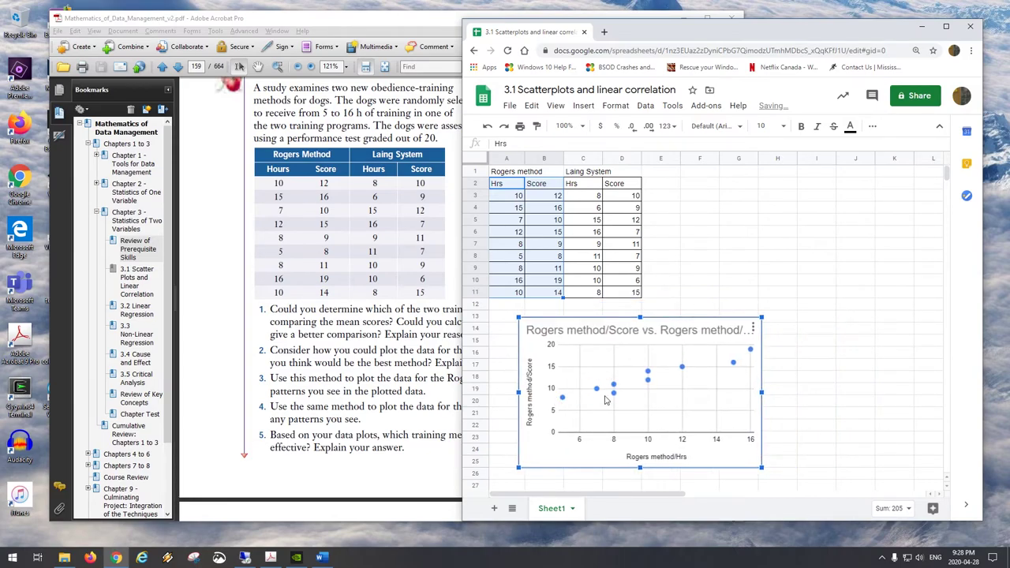
Add a black 4px linear trendline labelled with its equation to the Score series, and make the chart slightly taller
mouse_move(743, 355)
mouse_move(647, 384)
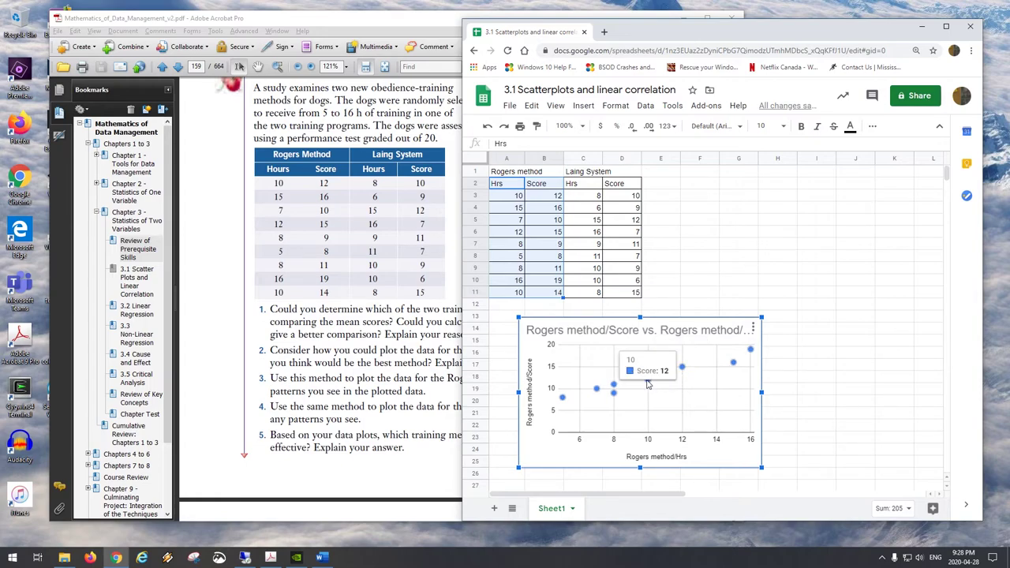
double_click(647, 385)
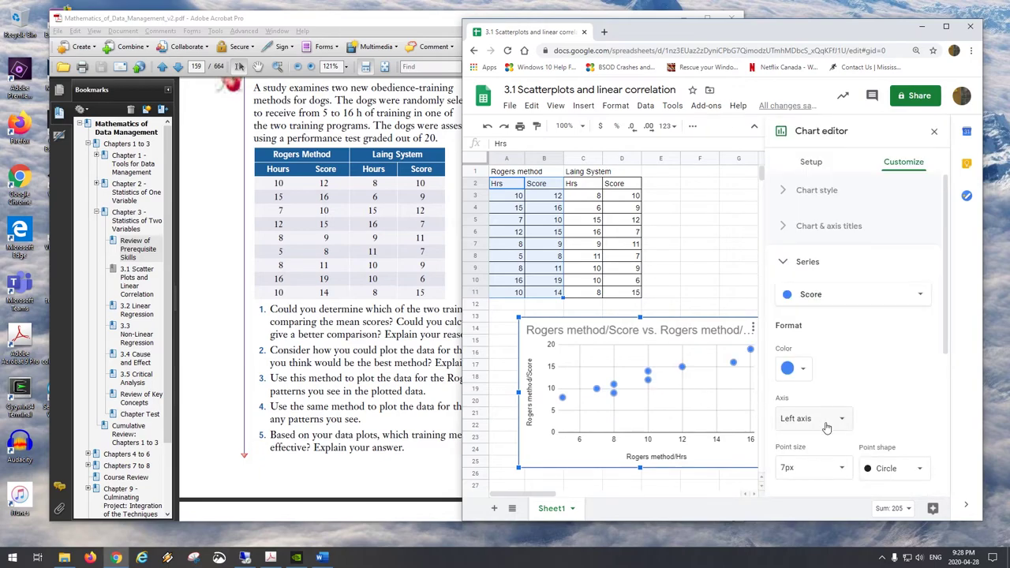
drag(947, 353, 948, 478)
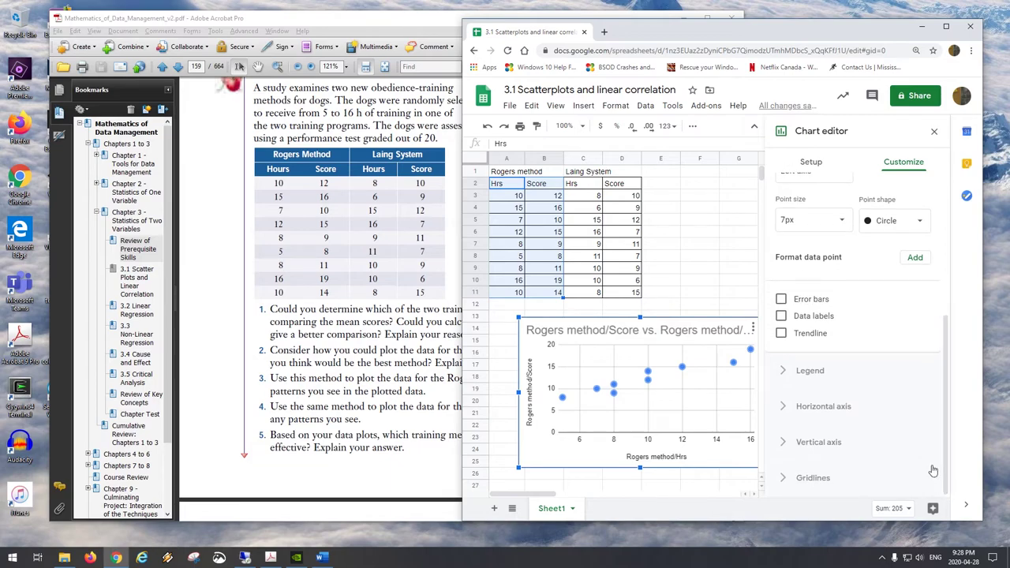
click(781, 333)
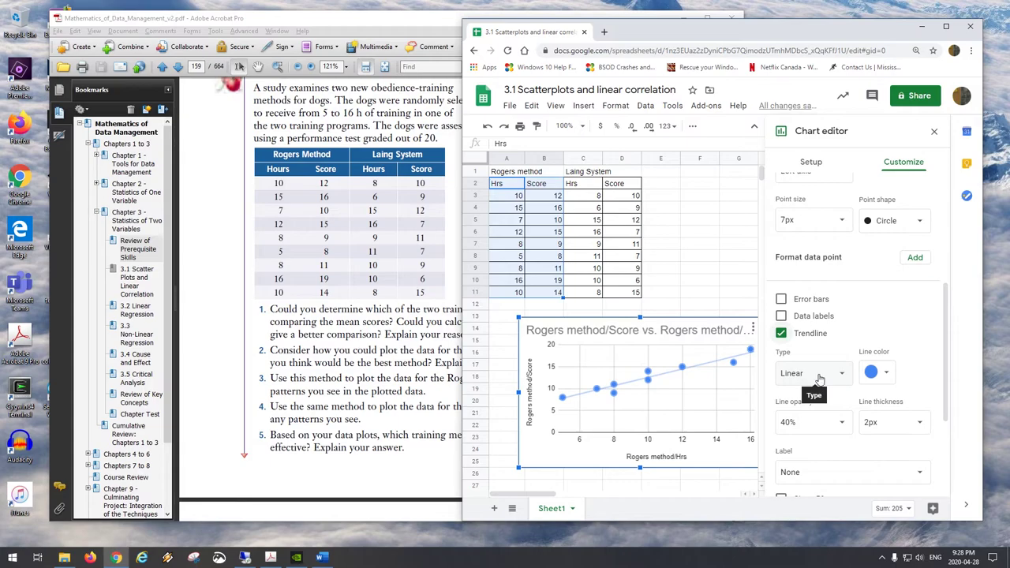
drag(948, 374, 950, 414)
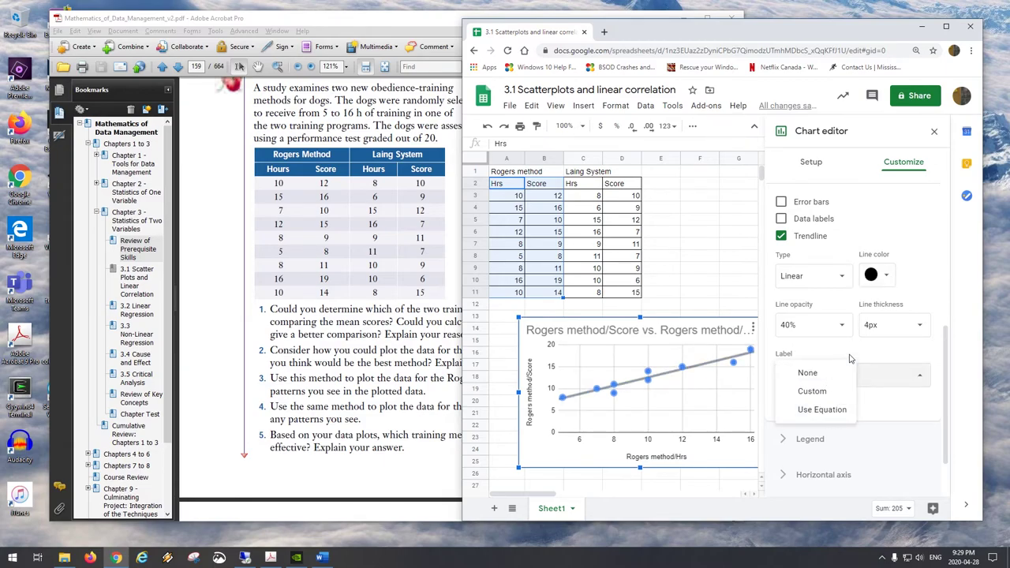
click(825, 409)
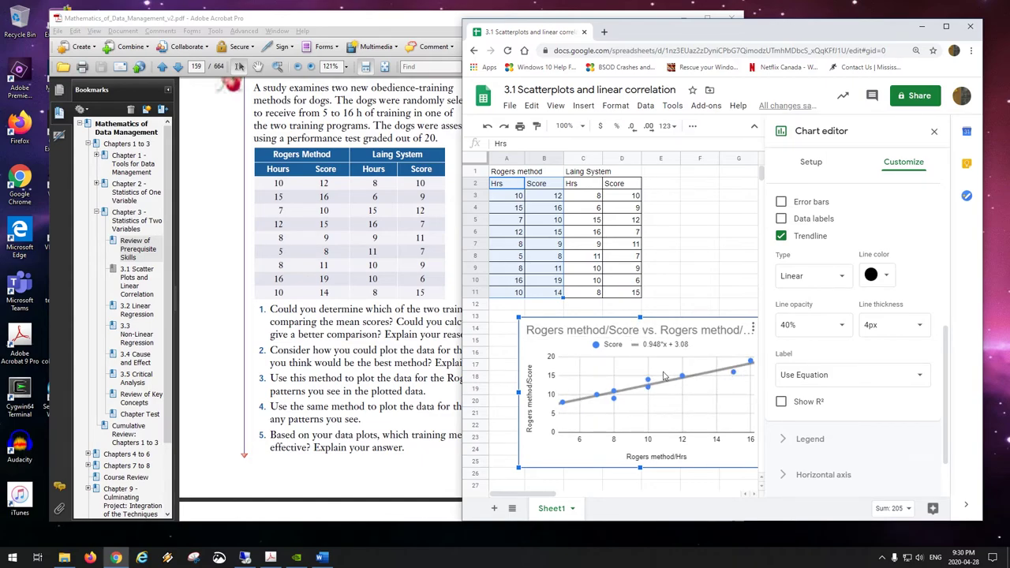
drag(640, 317, 640, 303)
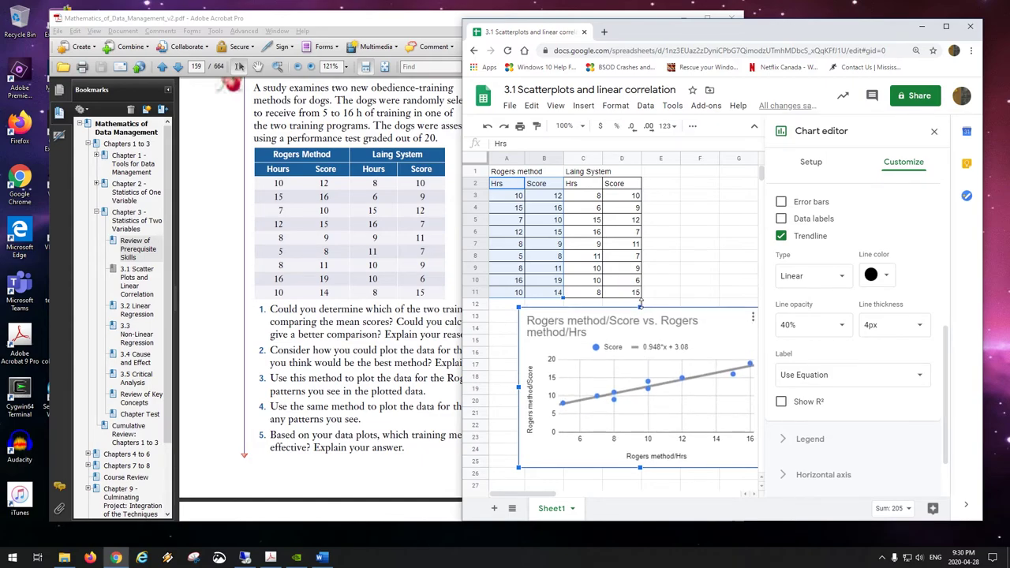
drag(639, 467, 640, 488)
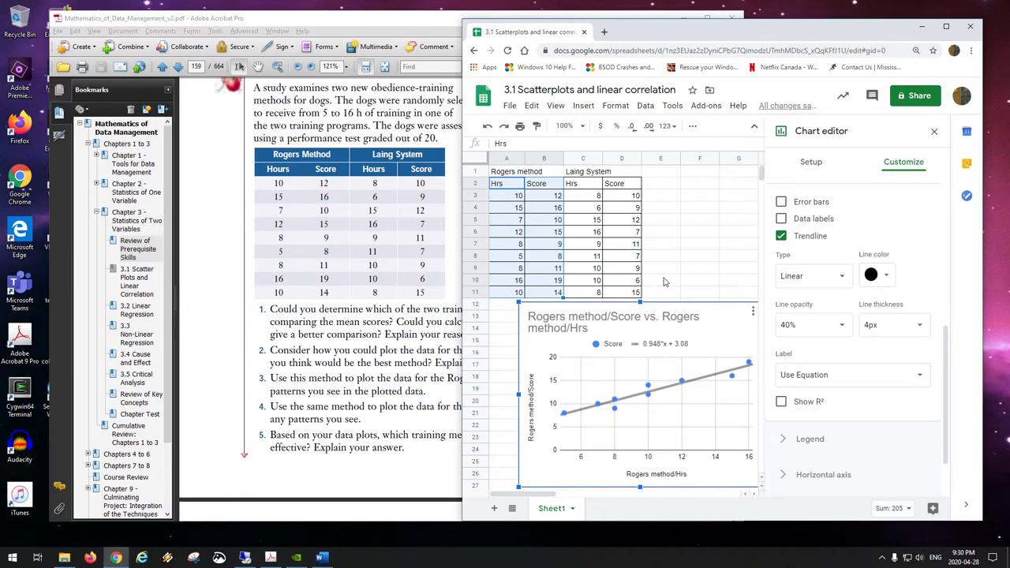
Calculate the Rogers method correlation coefficient in E3 with =correl(A3:A11,B3:B11)
click(668, 193)
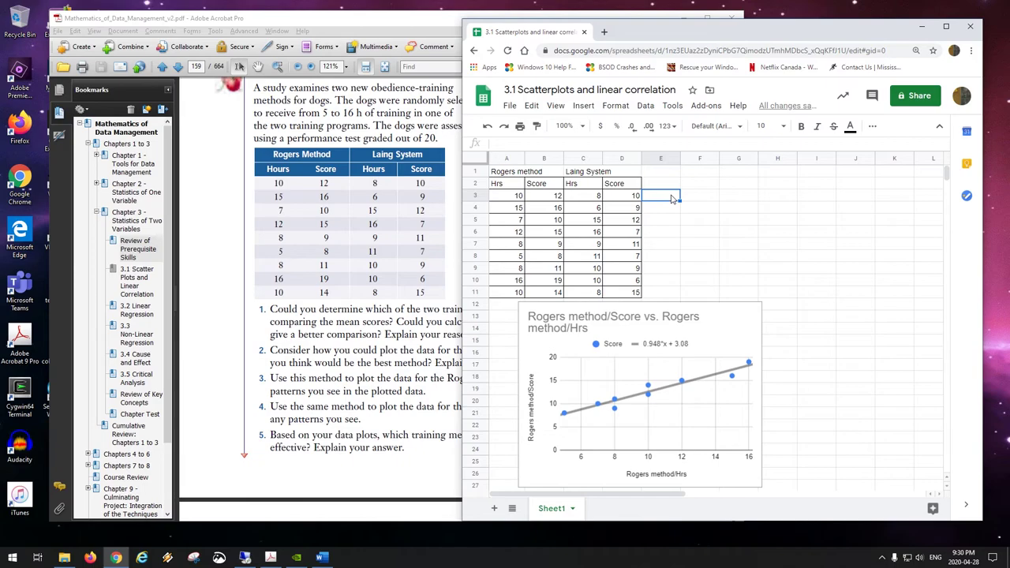
text(=cor)
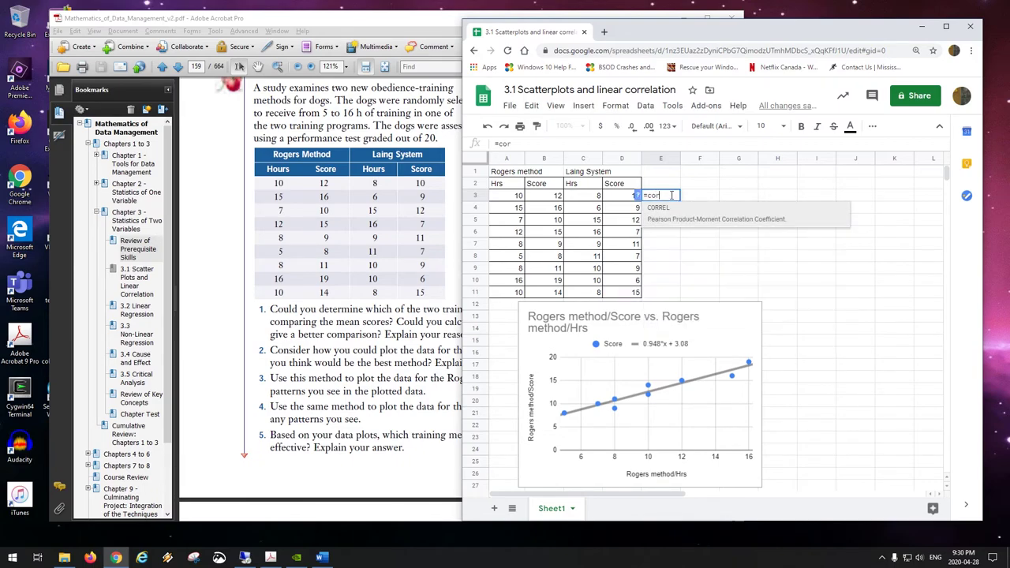
text(rel()
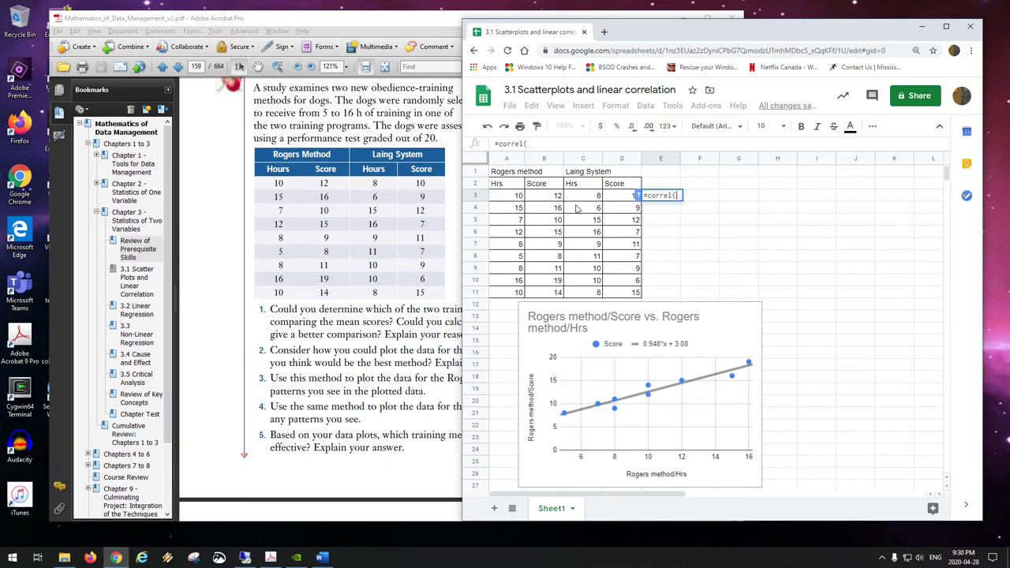
drag(519, 196, 521, 297)
text(,)
drag(542, 197, 541, 293)
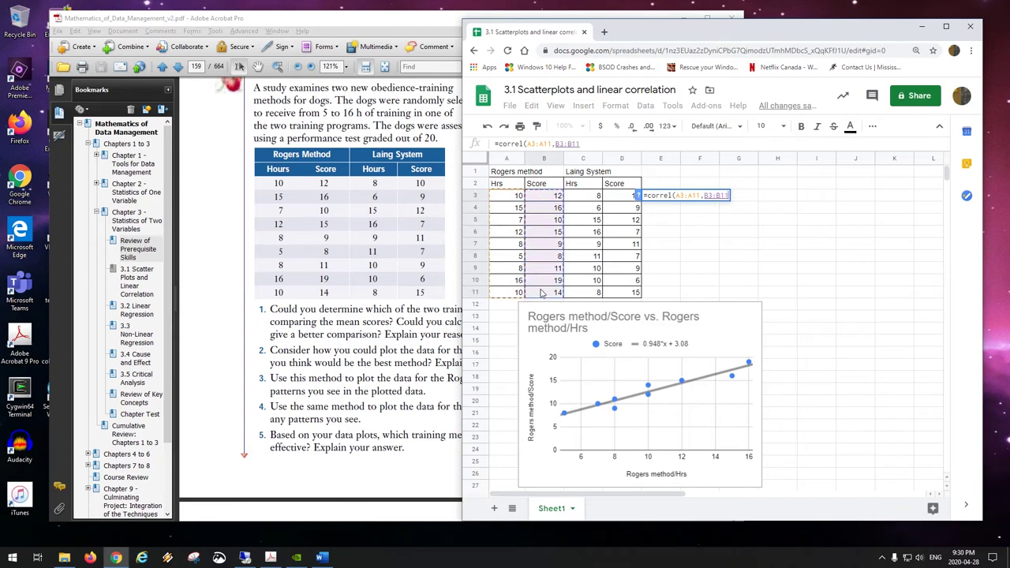
text())
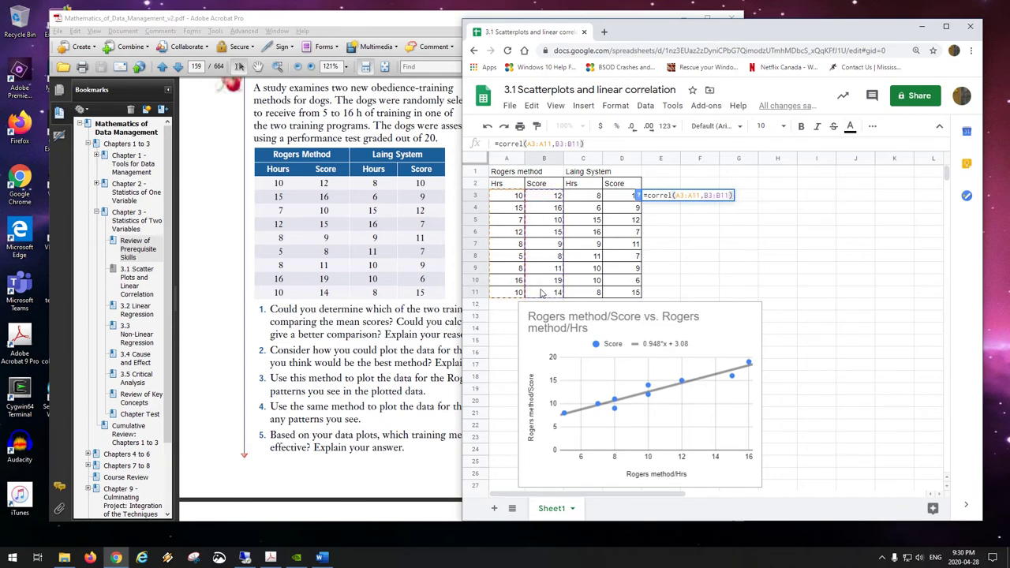
key(Return)
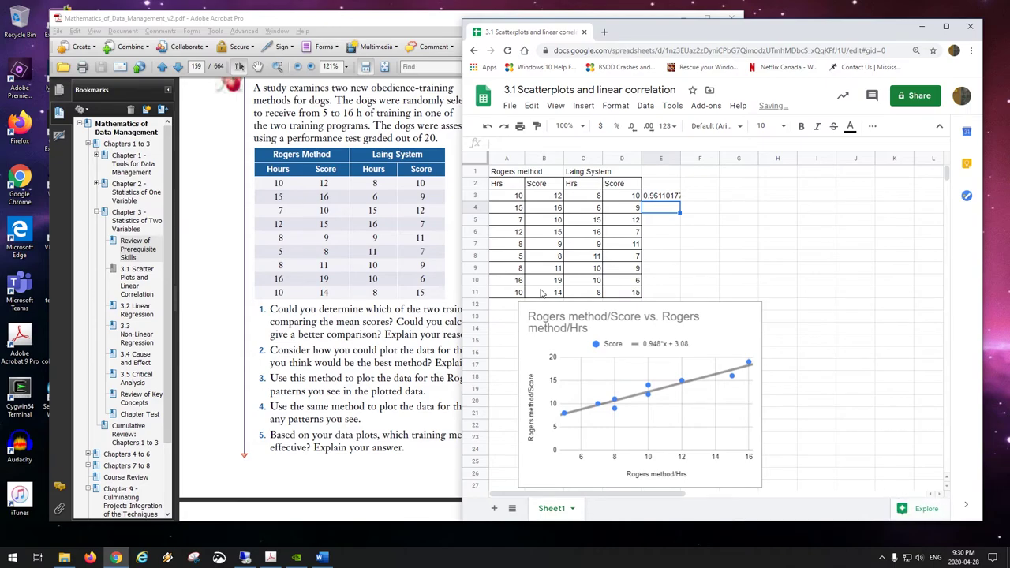
click(649, 197)
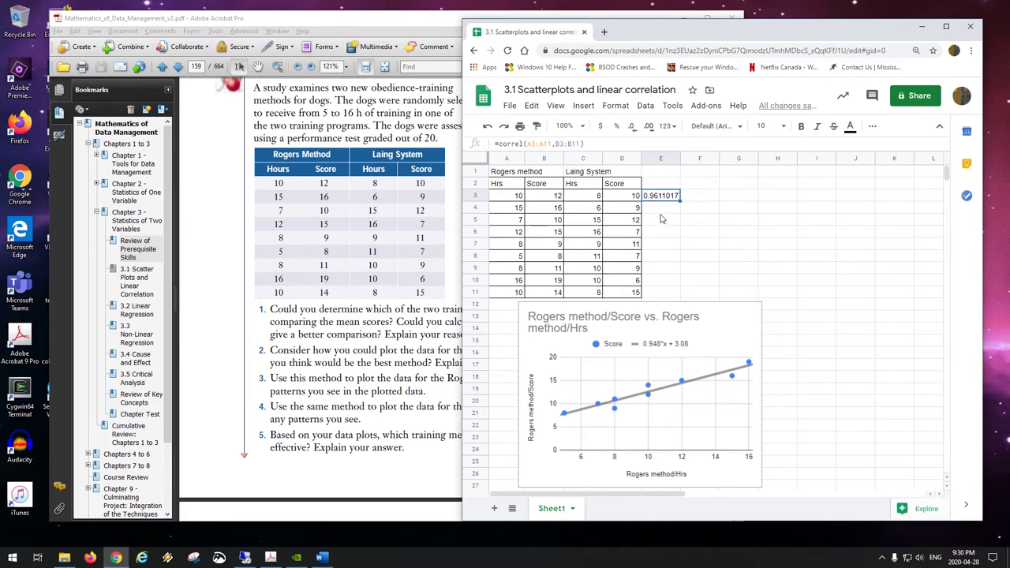